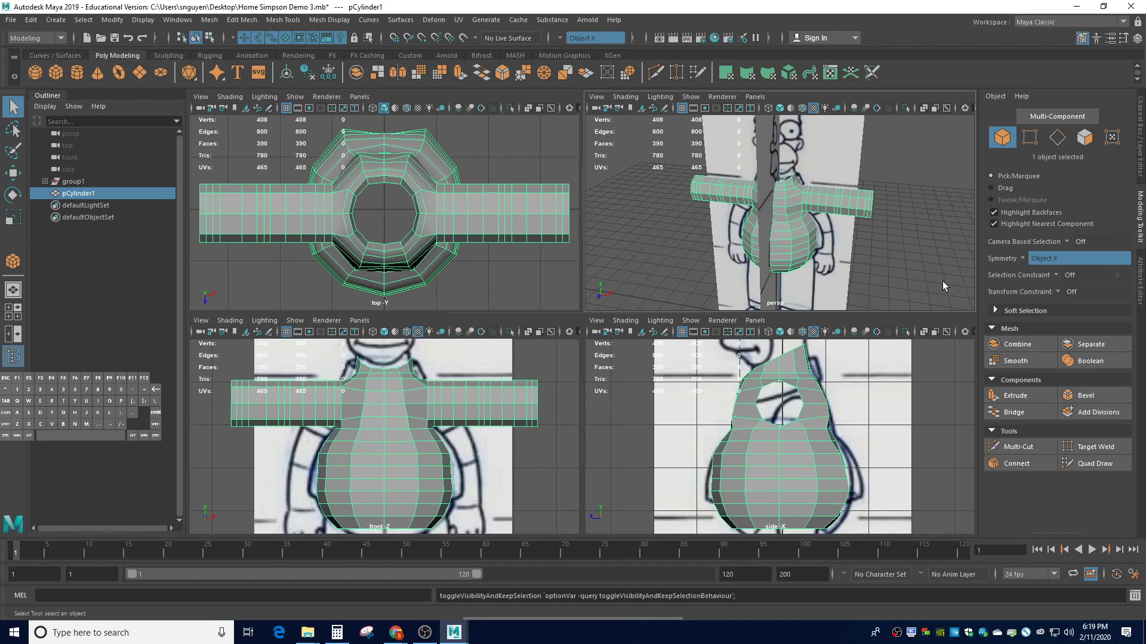
# - Turn symmetry off, then hide the pCylinder1 body mesh and the group1 reference images
pyautogui.click(1023, 258)
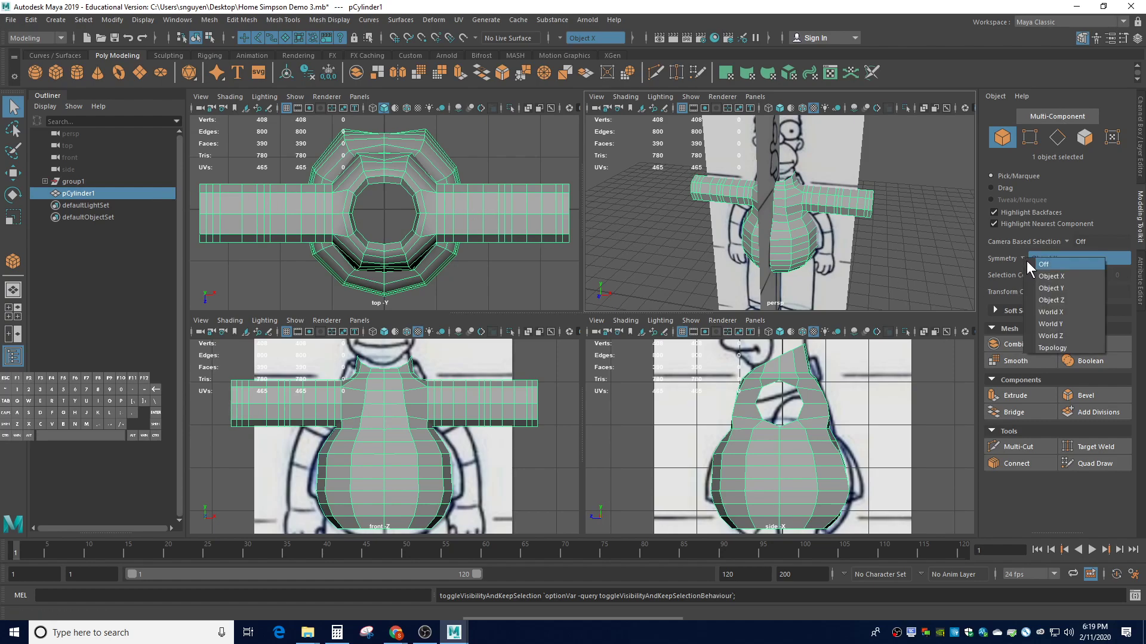
pyautogui.click(1029, 262)
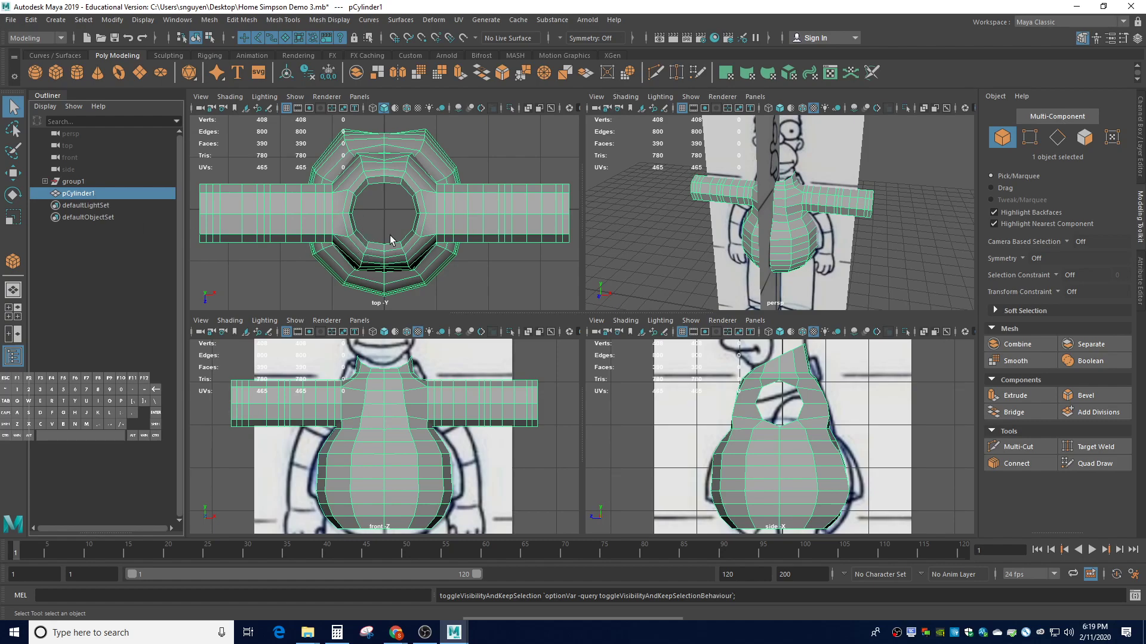
pyautogui.press('h')
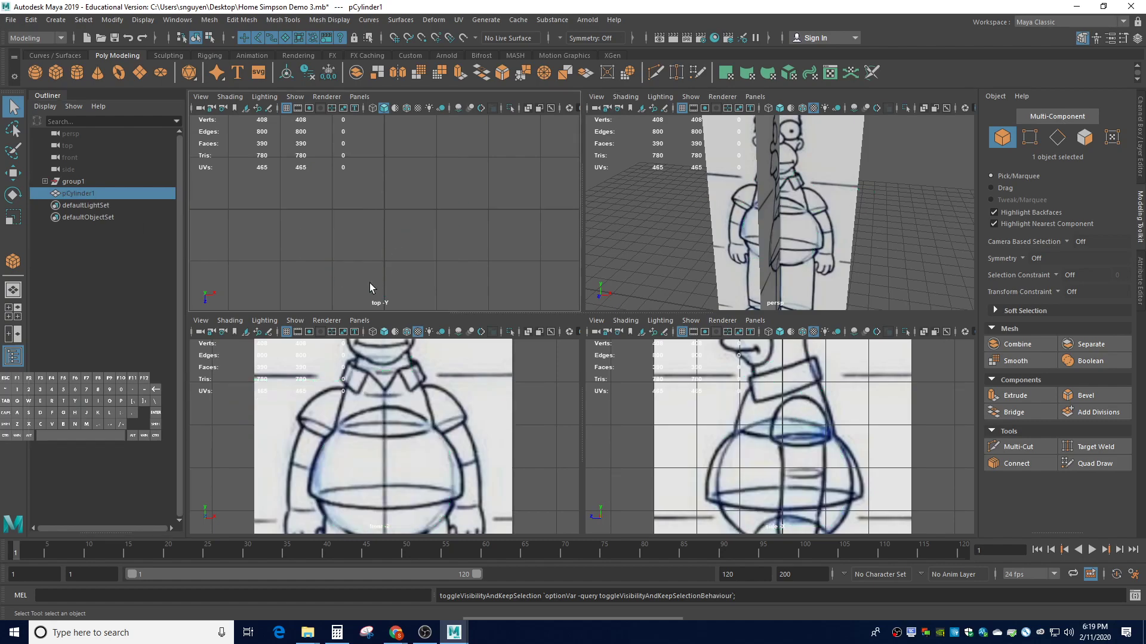
pyautogui.click(89, 183)
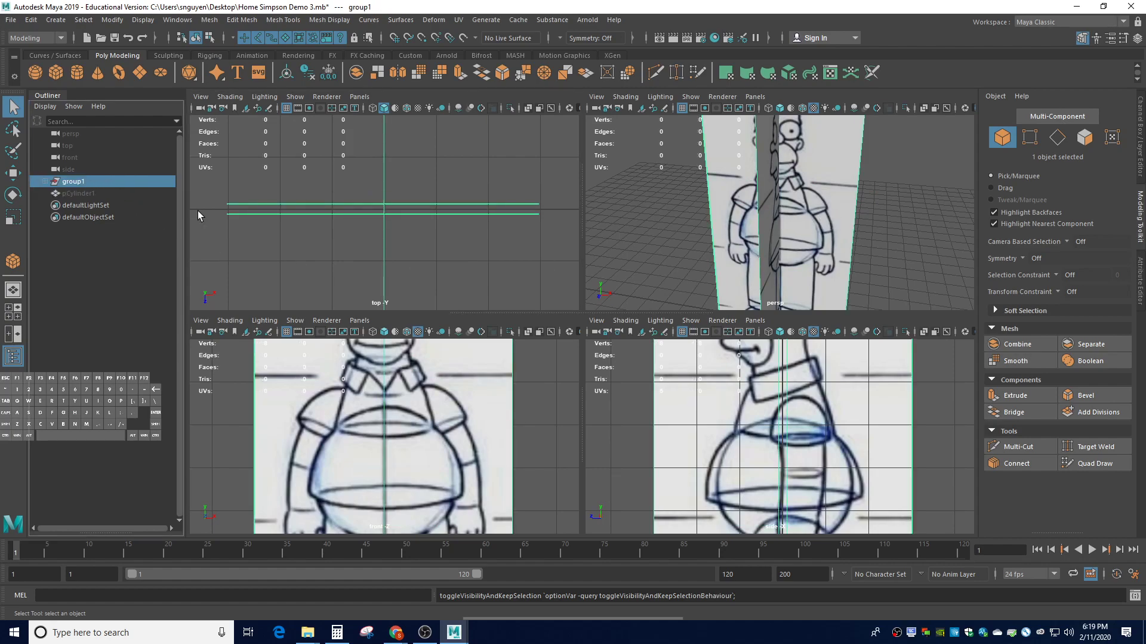
pyautogui.press('h')
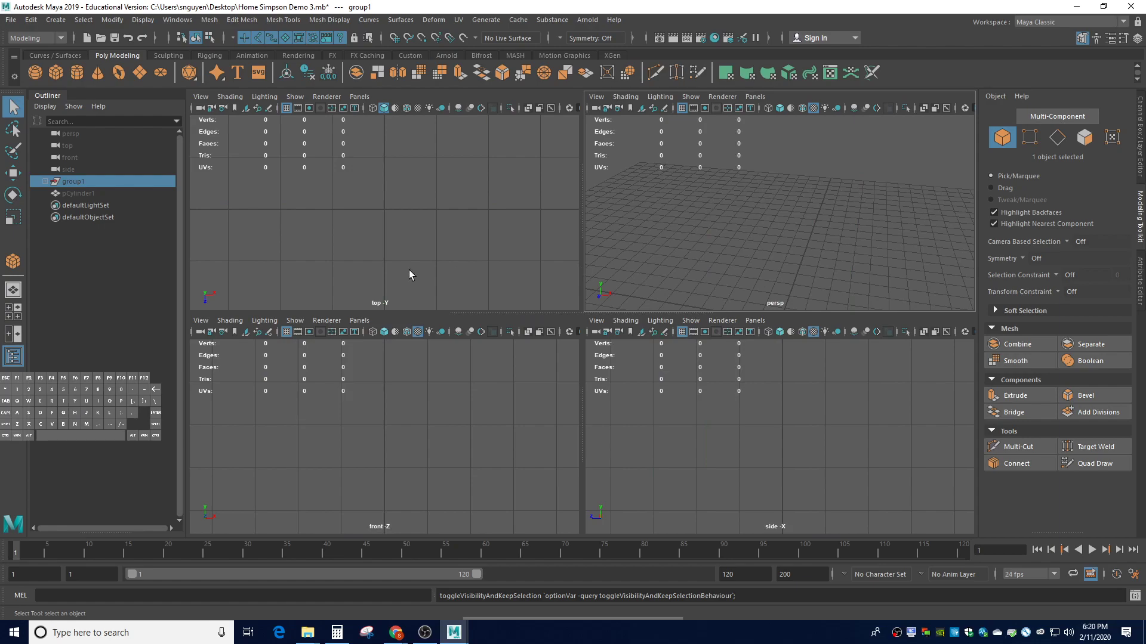
# - Draw a polygon cube around the origin, about 1.83 wide, 1.9 deep and 1.44 high
pyautogui.scroll(-3, 349, 220)
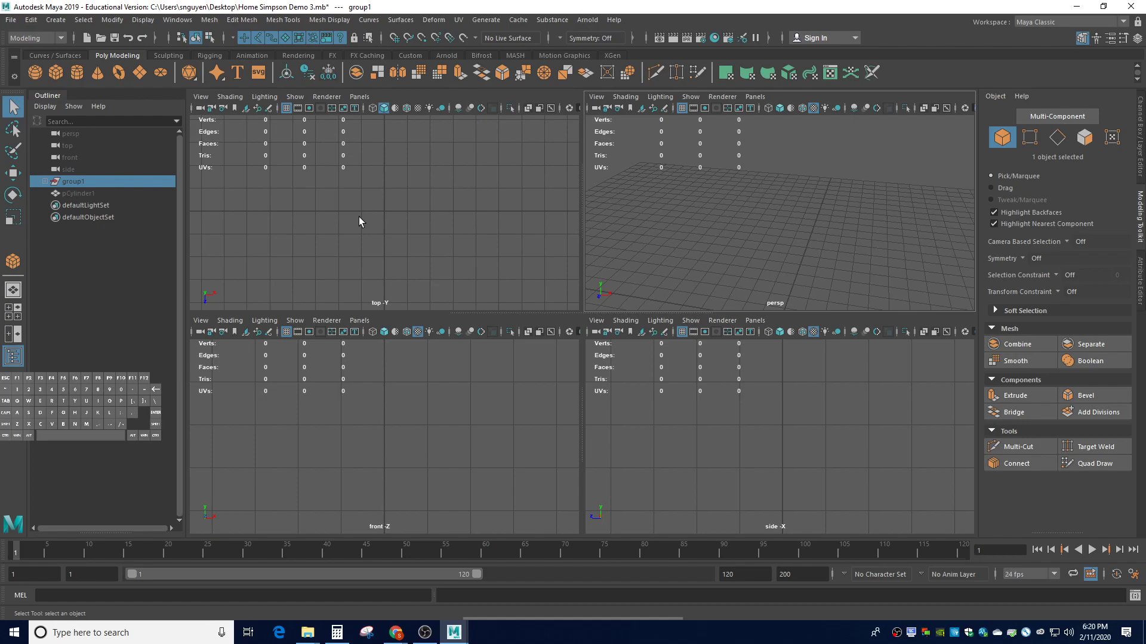
pyautogui.click(54, 73)
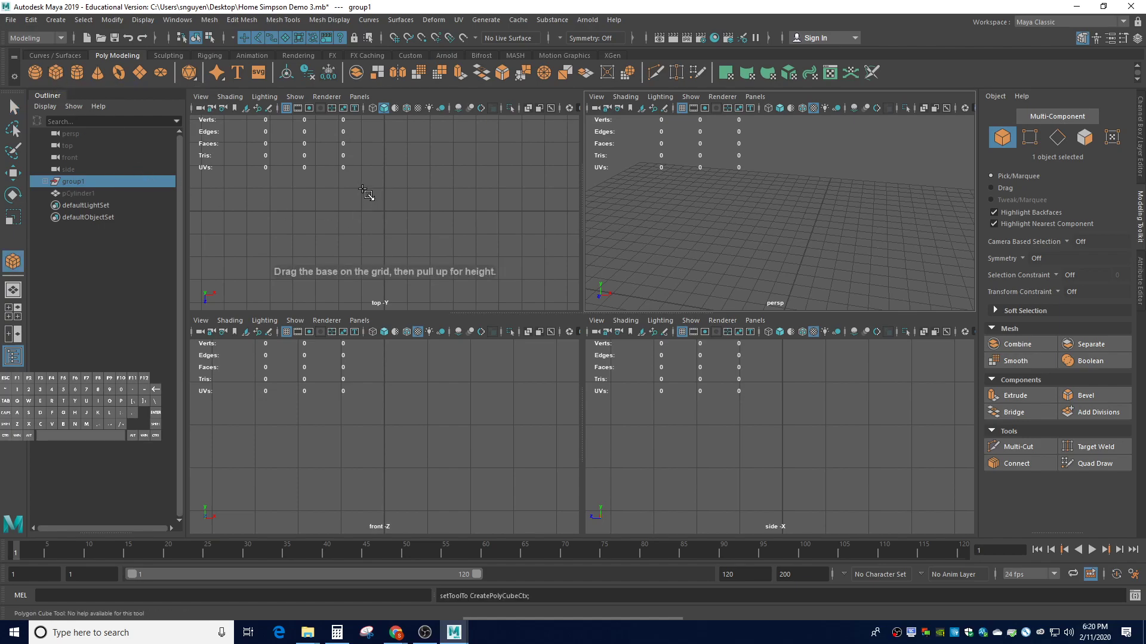
pyautogui.moveTo(363, 190); pyautogui.dragTo(404, 234)
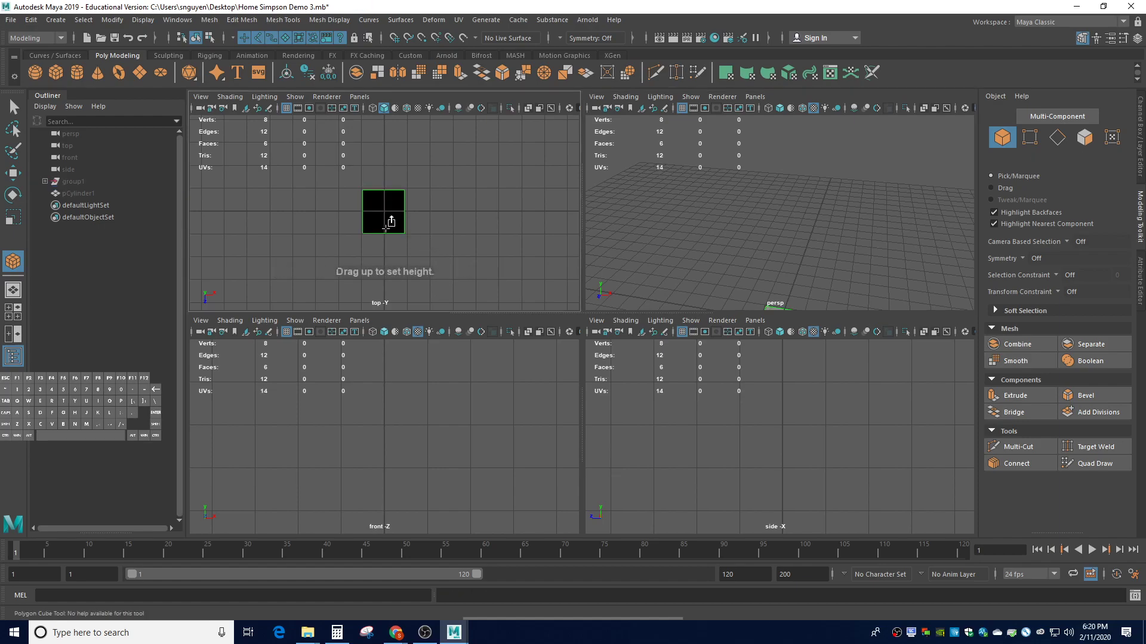
pyautogui.press('alt')
pyautogui.keyDown('alt'); pyautogui.moveTo(390, 214); pyautogui.dragTo(392, 164); pyautogui.keyUp('alt')
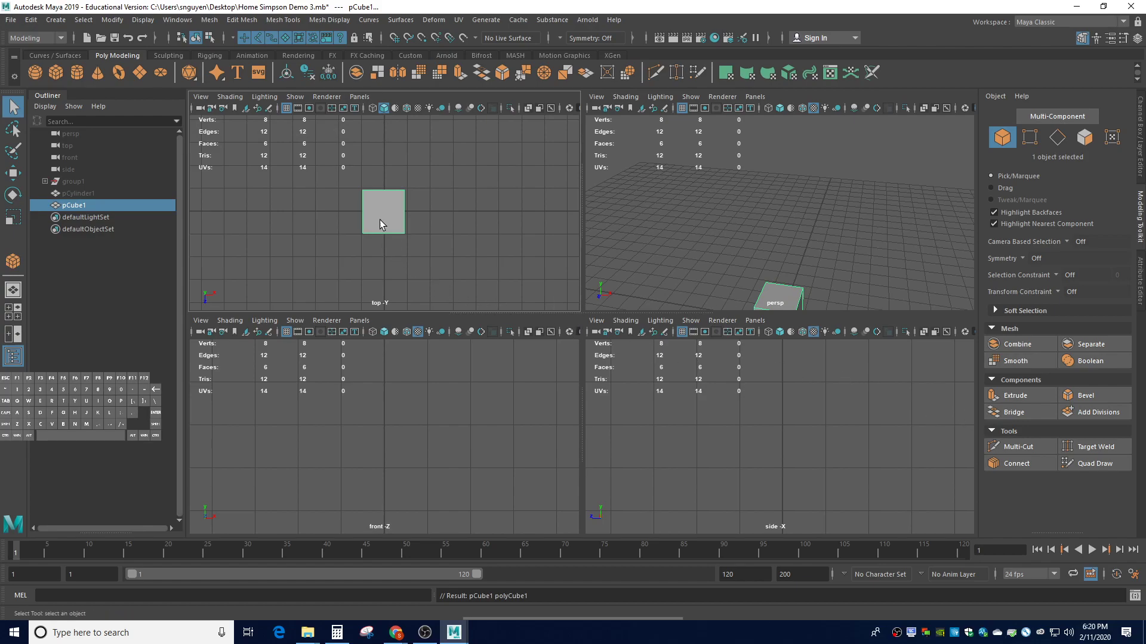
# - Frame the new cube in all four views to examine it with some of the grid around it
pyautogui.press('f')
pyautogui.press('f')
pyautogui.press('f')
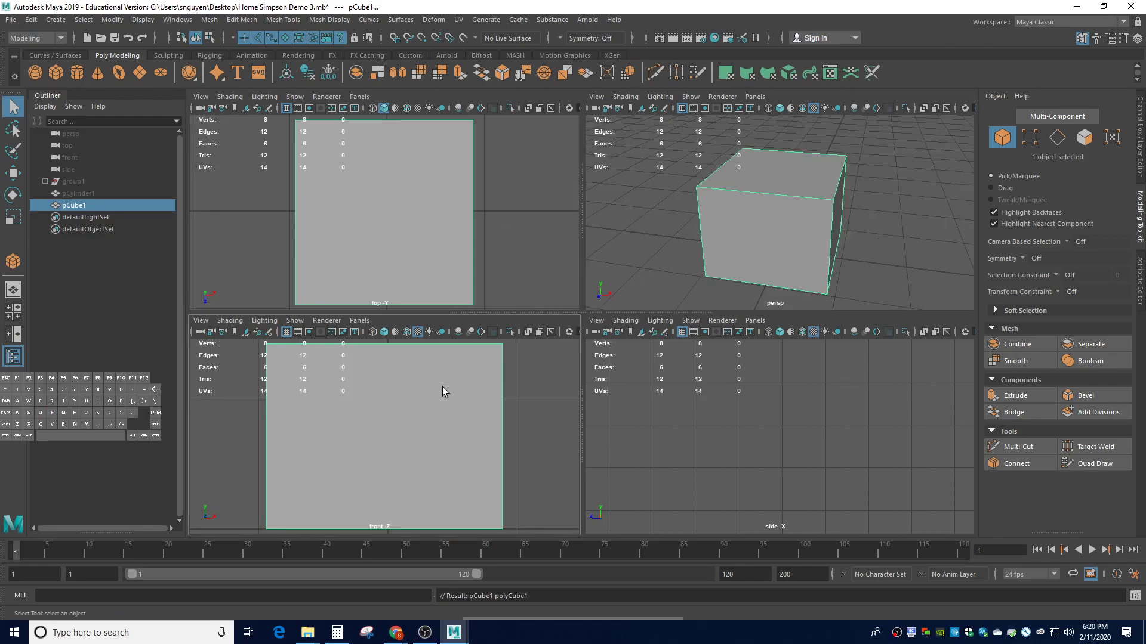
pyautogui.press('f')
pyautogui.scroll(-5, 793, 466)
pyautogui.scroll(-7, 479, 421)
pyautogui.scroll(1, 435, 285)
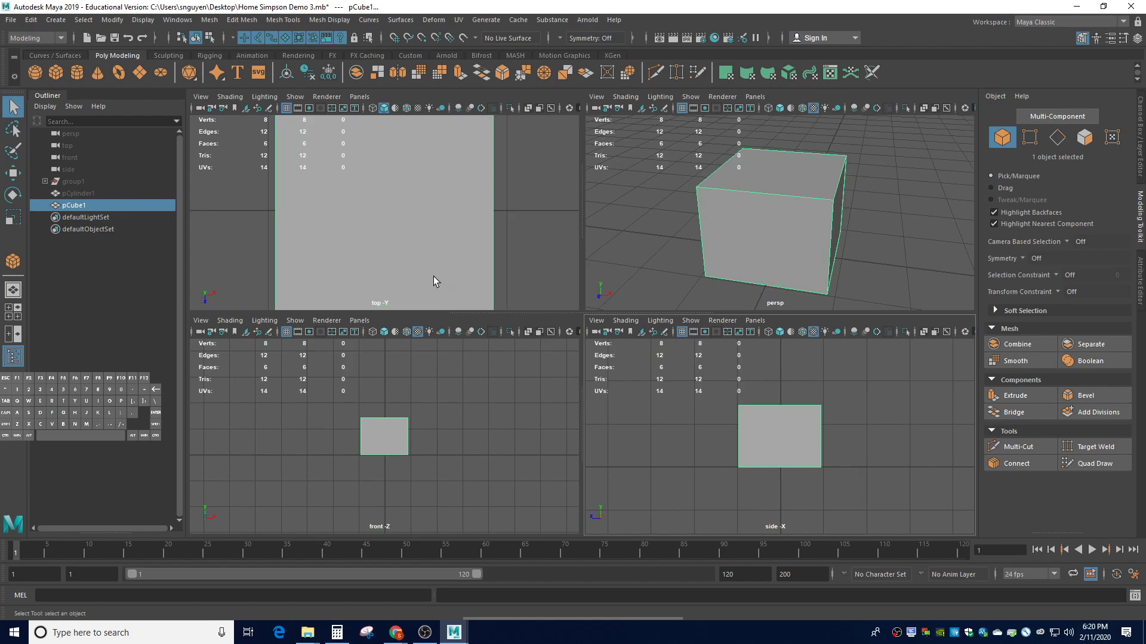
pyautogui.scroll(4, 408, 429)
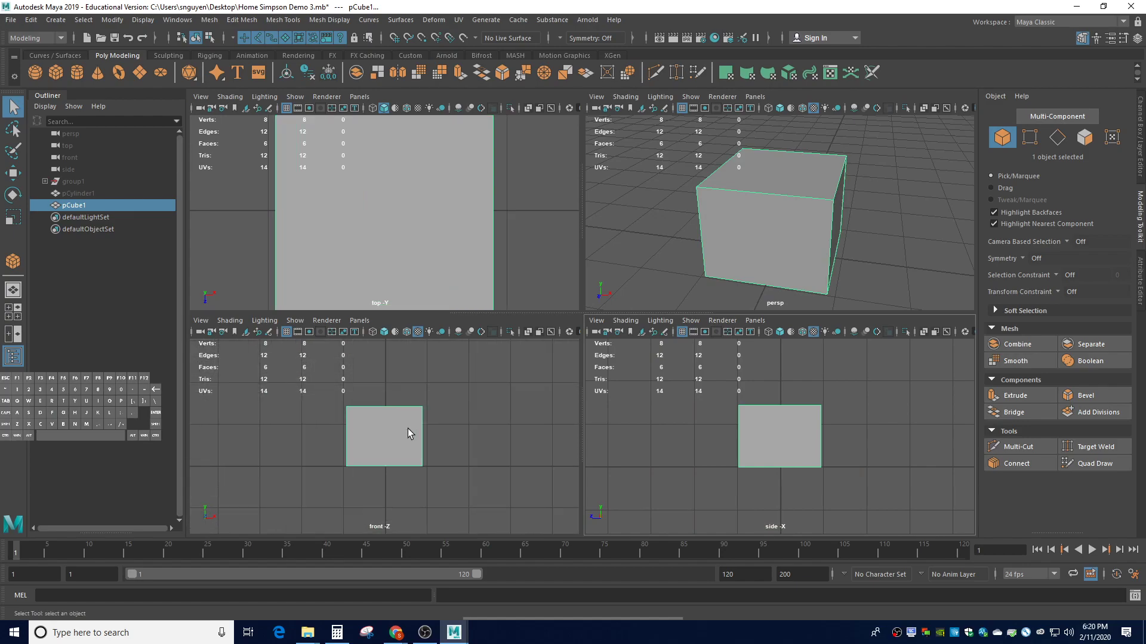
pyautogui.scroll(3, 407, 429)
pyautogui.scroll(1, 445, 255)
pyautogui.scroll(-6, 445, 255)
pyautogui.scroll(1, 445, 255)
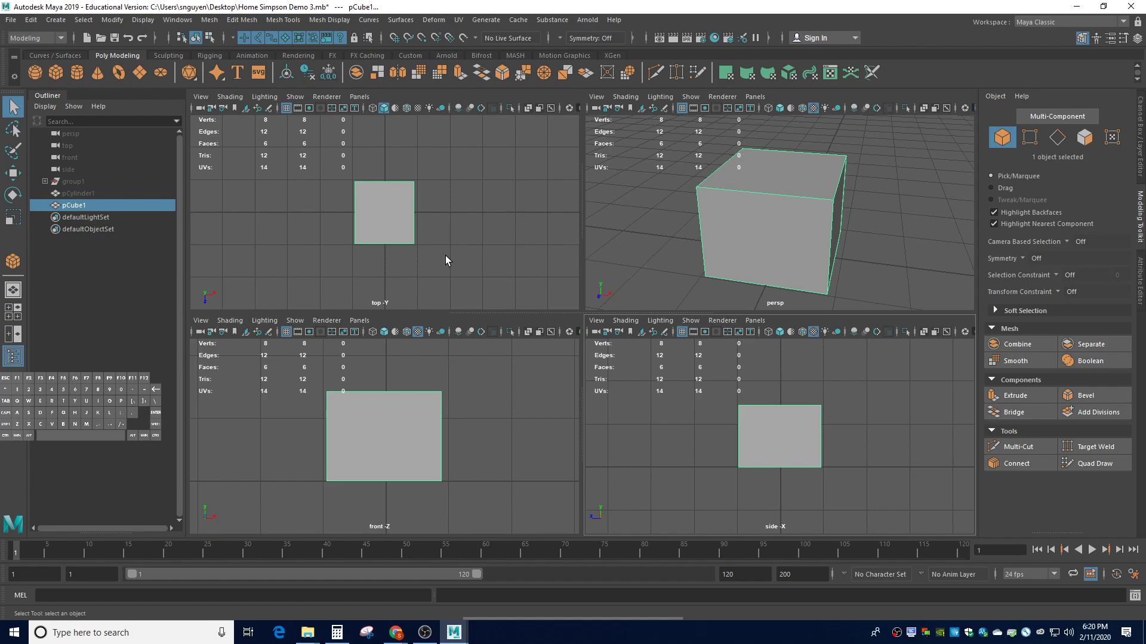
# - Center the cube at the origin by setting its Translate X, Y and Z to 0
pyautogui.click(1139, 172)
pyautogui.doubleClick(1103, 129)
pyautogui.write('0')
pyautogui.press('Tab')
pyautogui.write('0')
pyautogui.press('Tab')
pyautogui.write('0')
pyautogui.press('Tab')
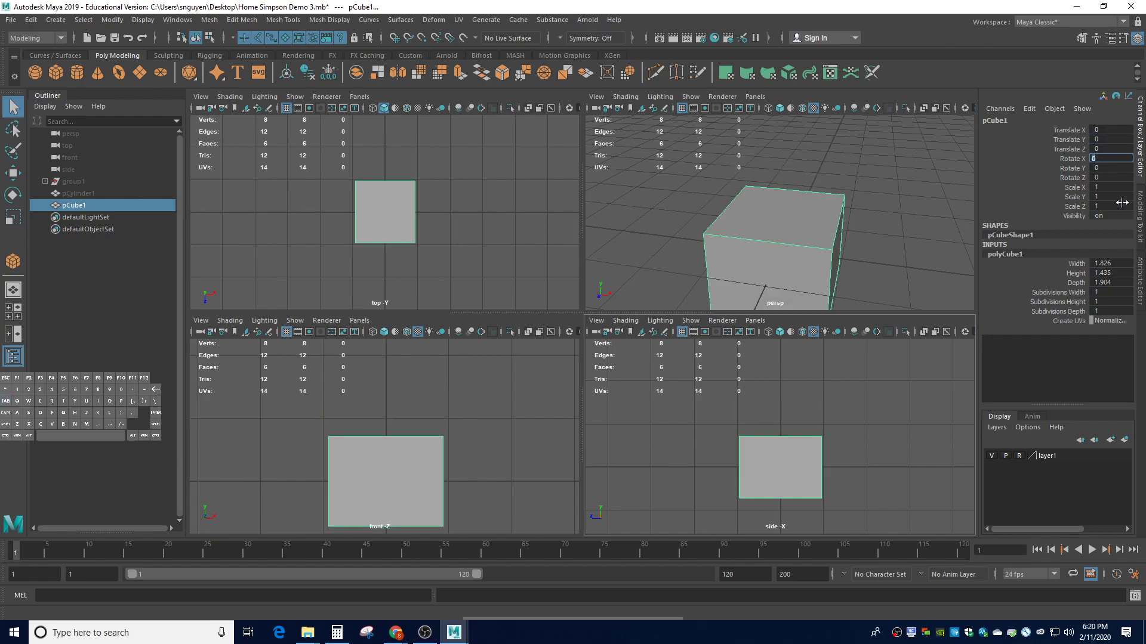
# - Set the cube's width to 2 and its height to 1
pyautogui.doubleClick(1112, 263)
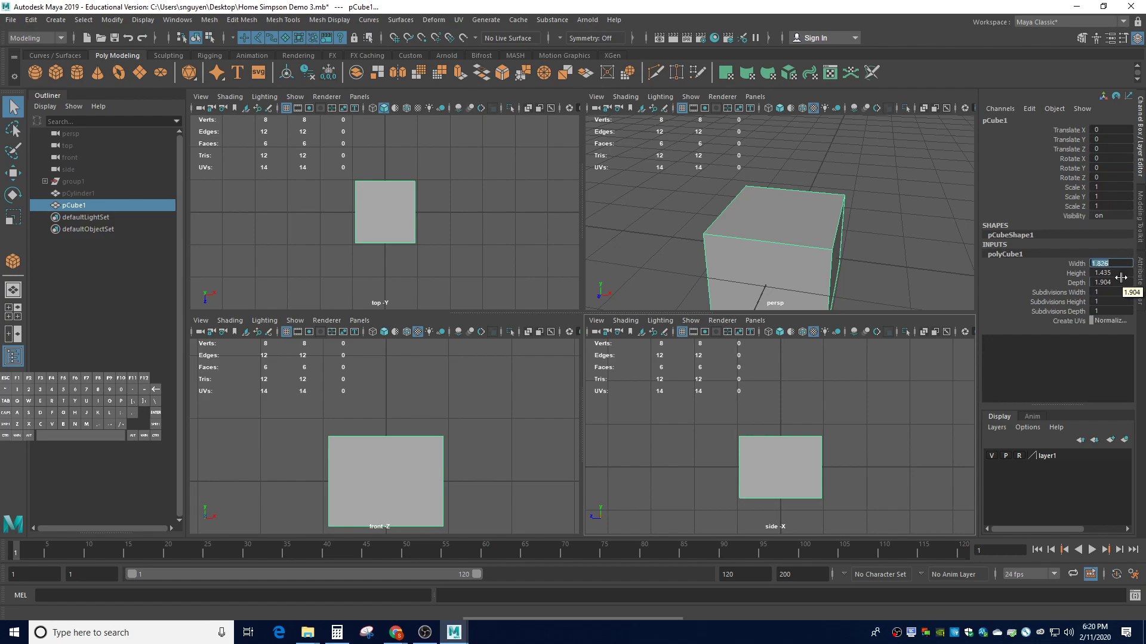
pyautogui.write('2')
pyautogui.press('Tab')
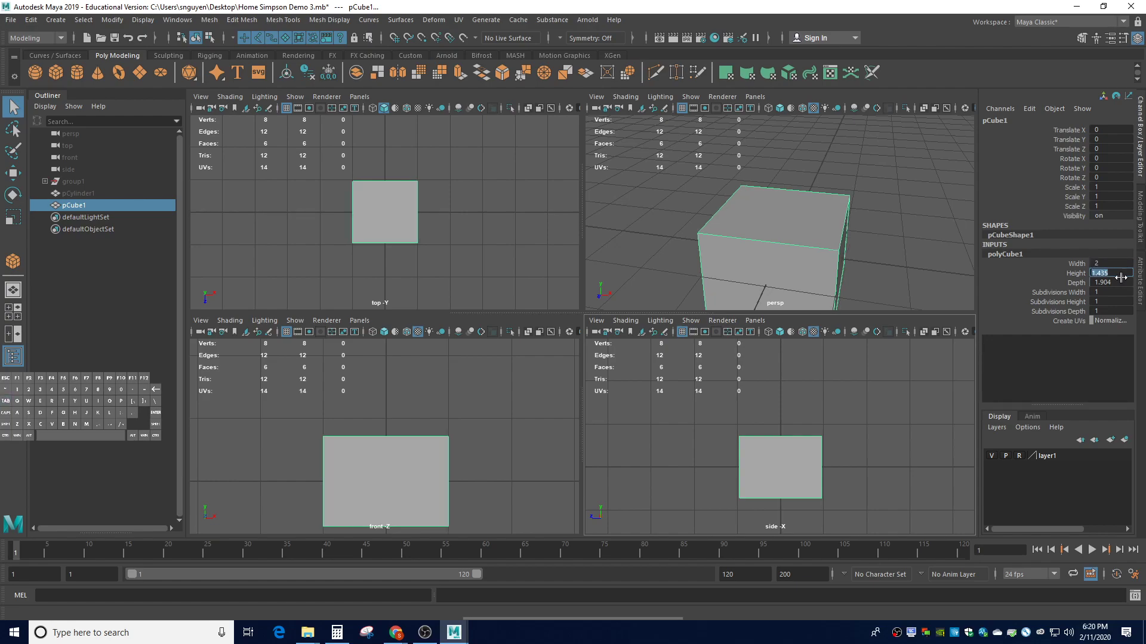
pyautogui.write('1')
pyautogui.press('Tab')
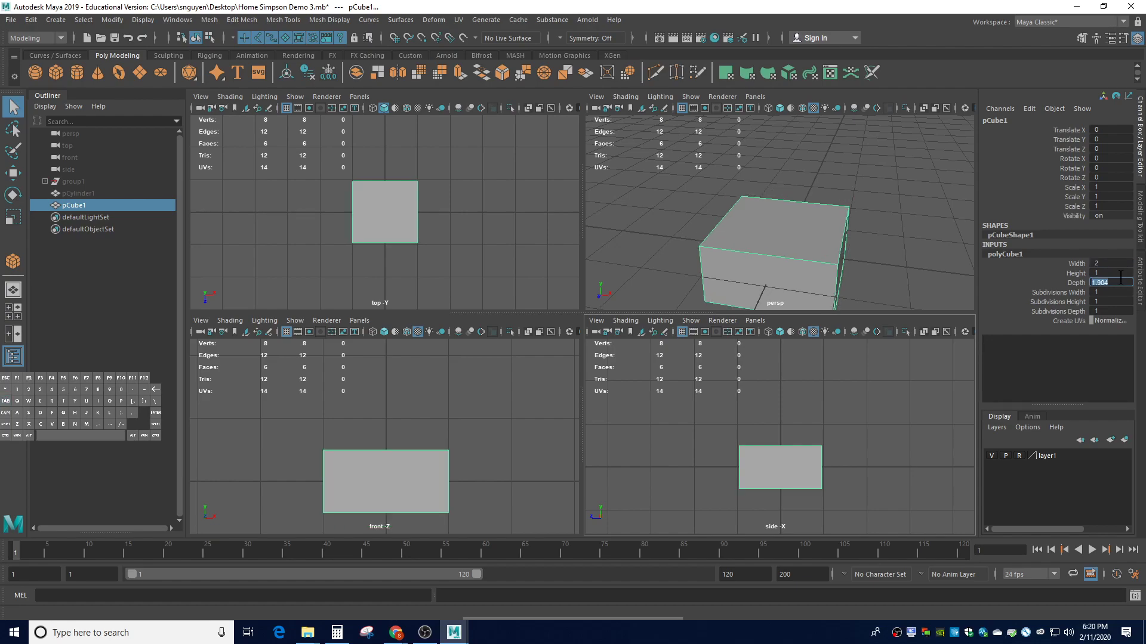
pyautogui.press('Up')
pyautogui.press('Up')
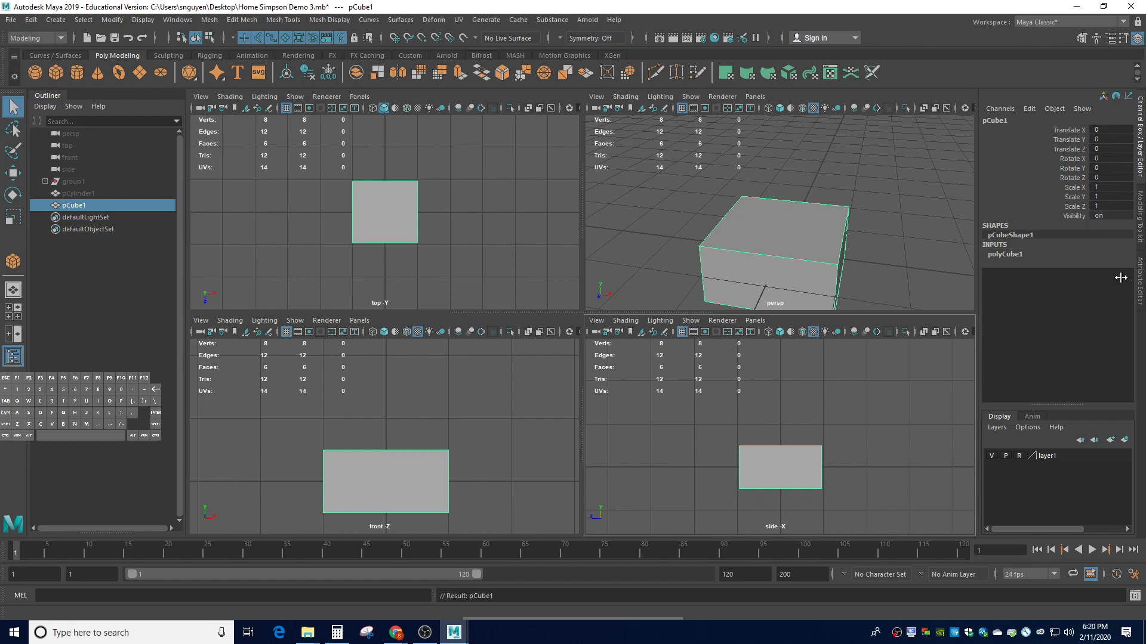
# - Set the cube's width and depth to 1
pyautogui.click(1036, 255)
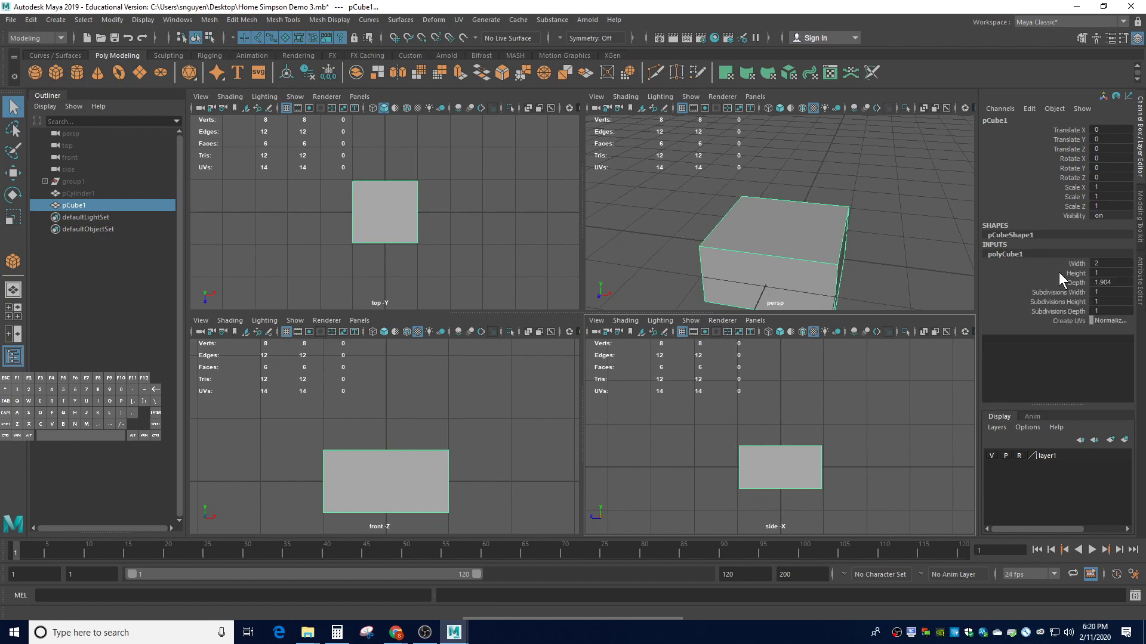
pyautogui.click(1112, 262)
pyautogui.click(1113, 263)
pyautogui.write('1')
pyautogui.press('Tab')
pyautogui.press('Tab')
pyautogui.write('1')
pyautogui.press('Tab')
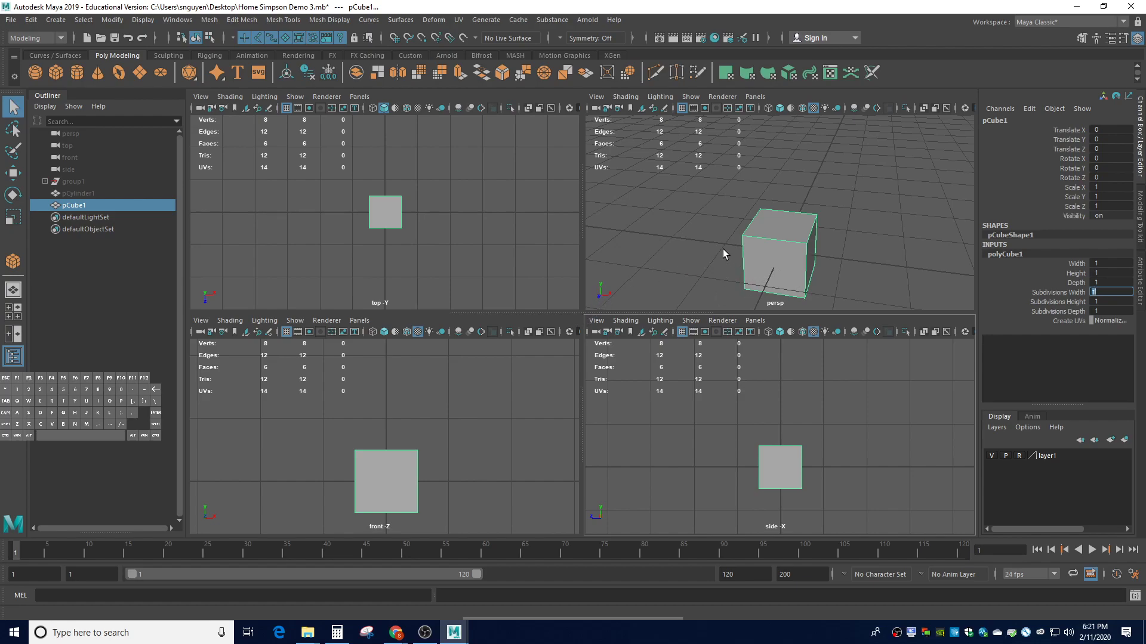
pyautogui.keyDown('alt'); pyautogui.moveTo(723, 249); pyautogui.dragTo(721, 225); pyautogui.keyUp('alt')
pyautogui.keyDown('alt'); pyautogui.moveTo(799, 227); pyautogui.dragTo(779, 256); pyautogui.keyUp('alt')
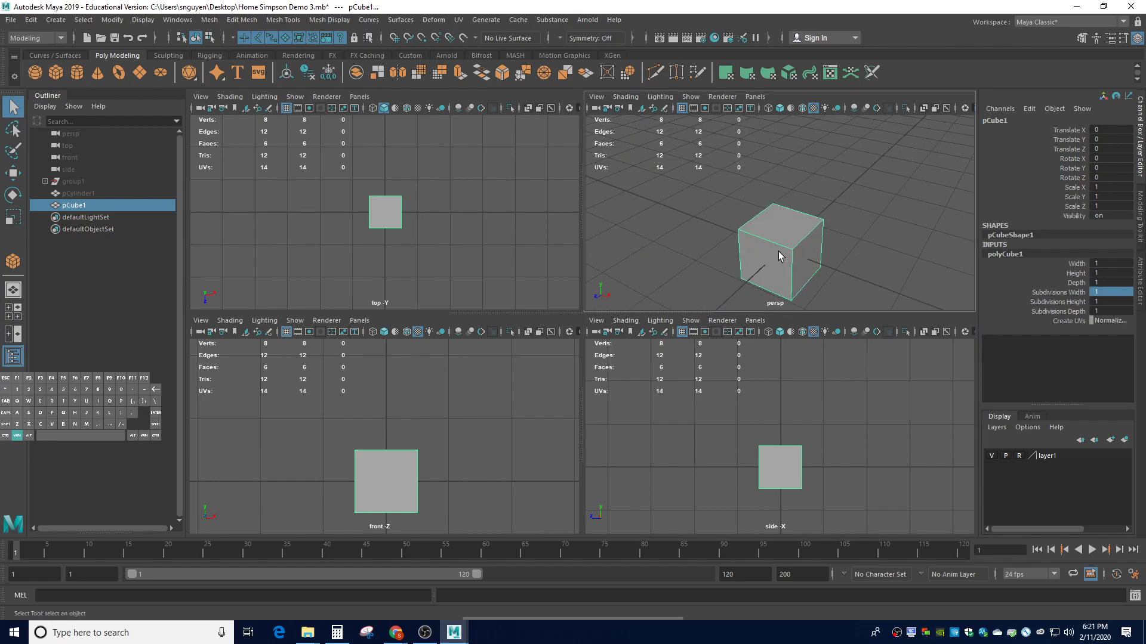
pyautogui.keyDown('alt'); pyautogui.moveTo(711, 246); pyautogui.dragTo(734, 225); pyautogui.keyUp('alt')
pyautogui.press('super')
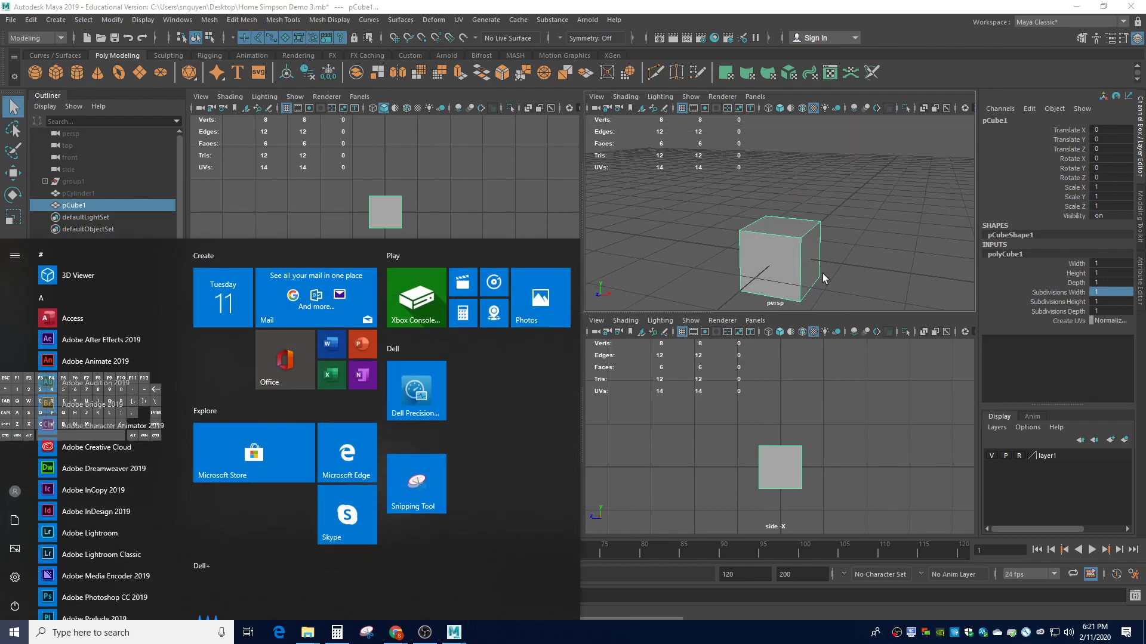
pyautogui.click(801, 272)
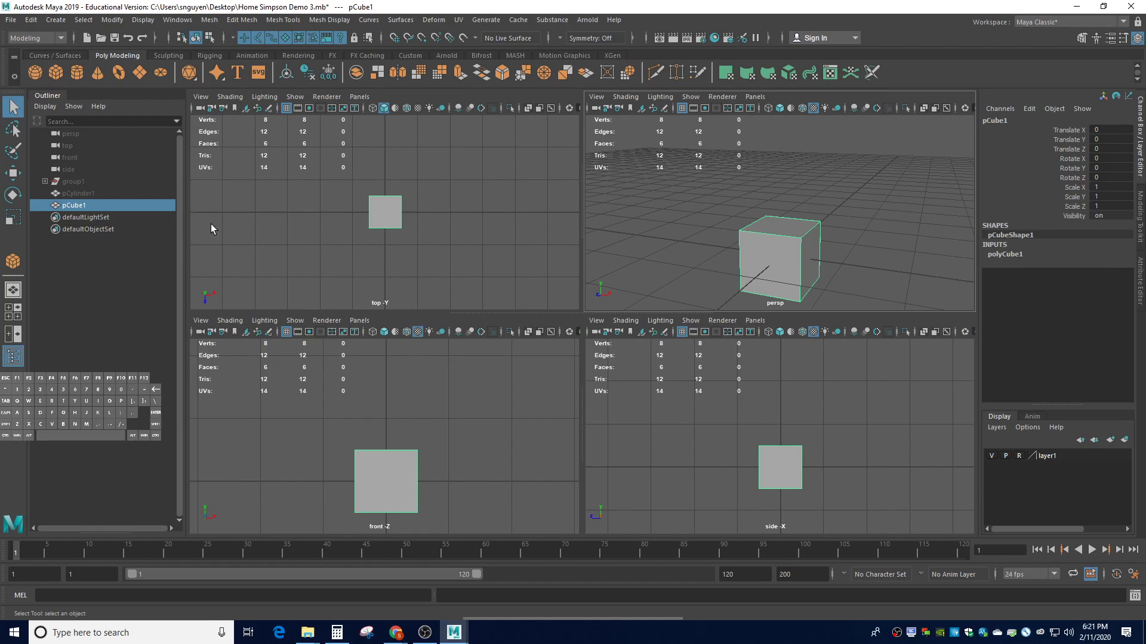
# - Set the cube's Subdivisions Width and Subdivisions Depth to 2
pyautogui.click(80, 214)
pyautogui.click(78, 207)
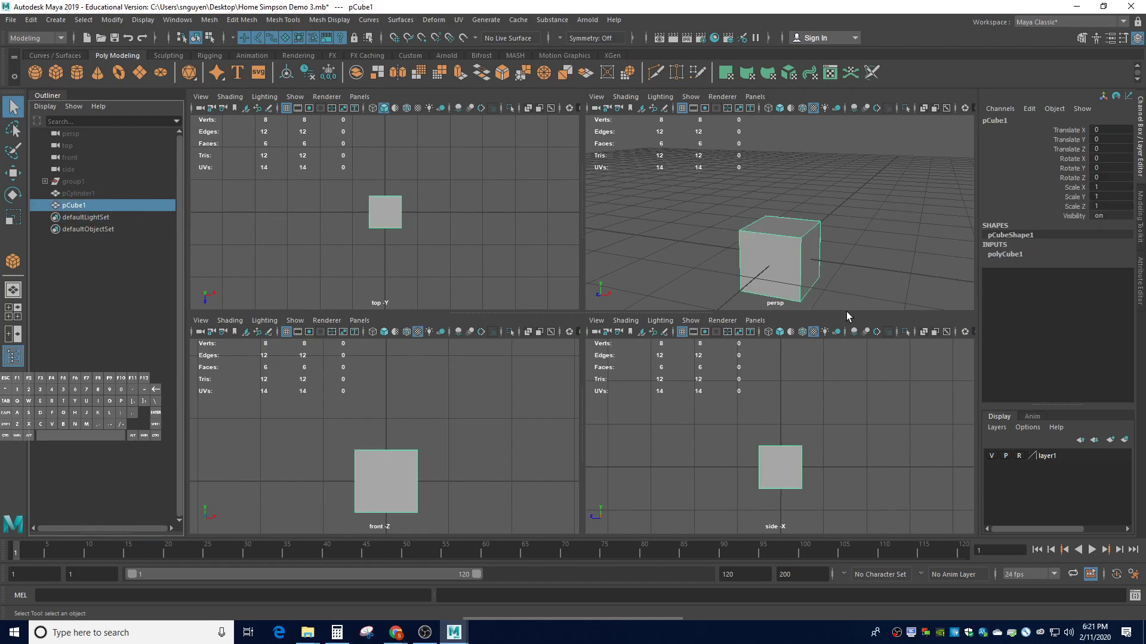
pyautogui.click(1018, 252)
pyautogui.click(1112, 292)
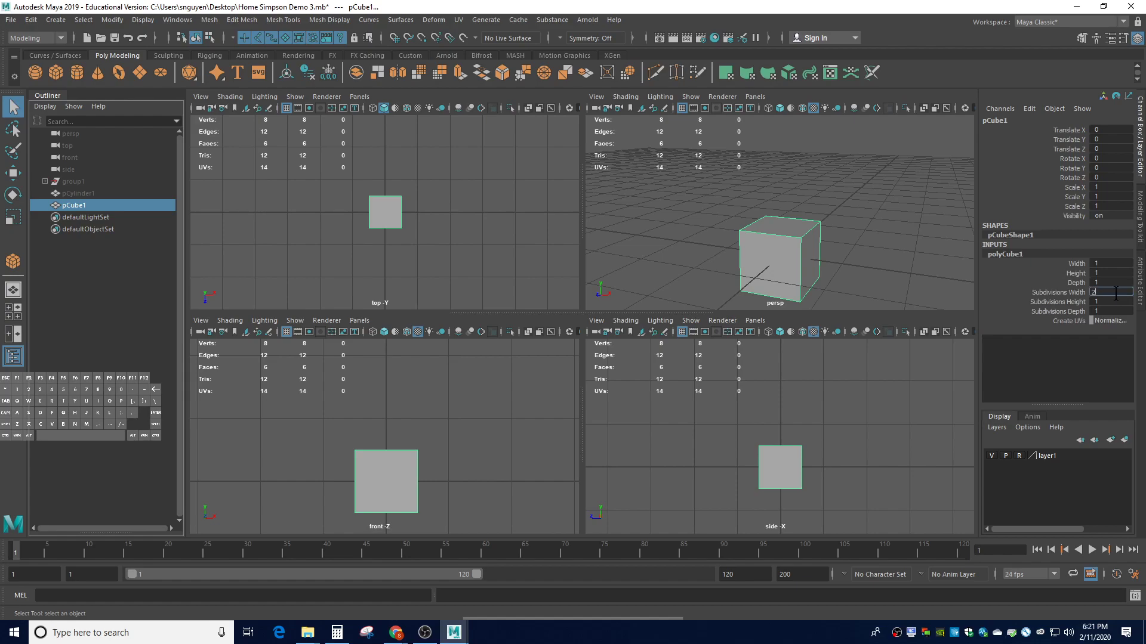
pyautogui.press('Tab')
pyautogui.press('Tab')
pyautogui.click(819, 281)
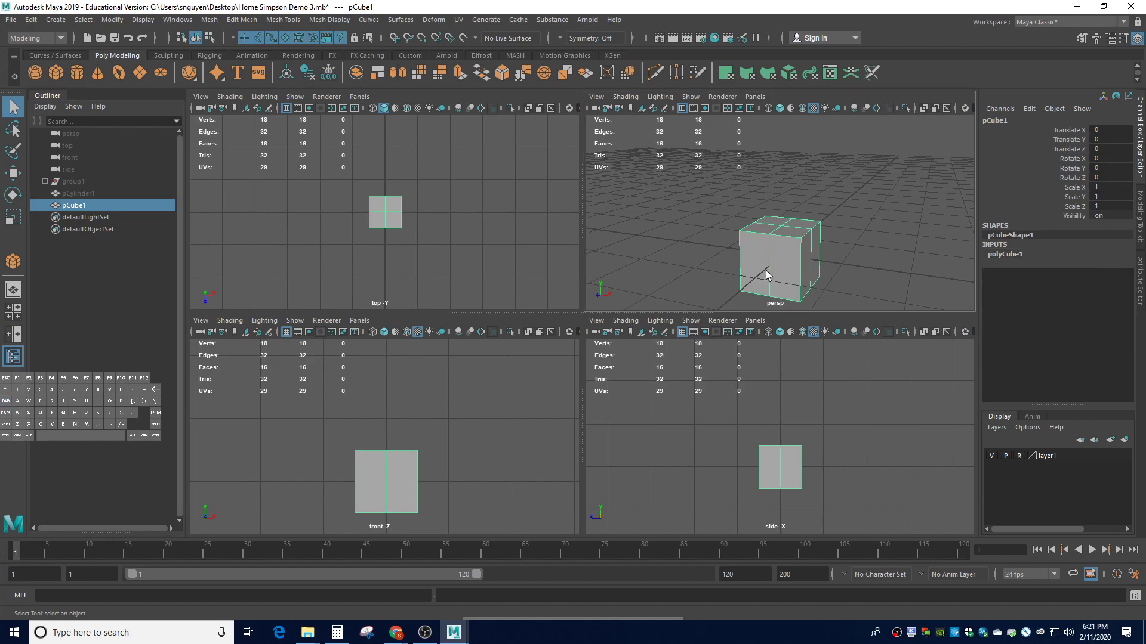
# - Examine the subdivided cube's side faces by selecting them individually in face mode, and return to object mode
pyautogui.press('alt')
pyautogui.keyDown('alt'); pyautogui.moveTo(713, 248); pyautogui.dragTo(645, 289); pyautogui.keyUp('alt')
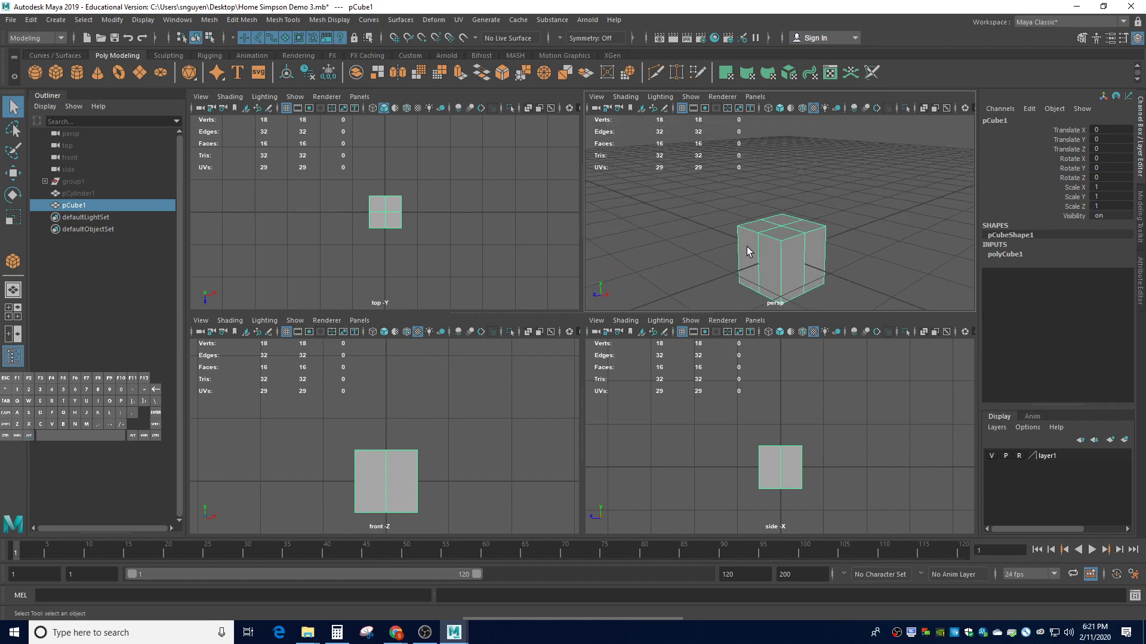
pyautogui.moveTo(747, 247); pyautogui.dragTo(745, 274, button='right')
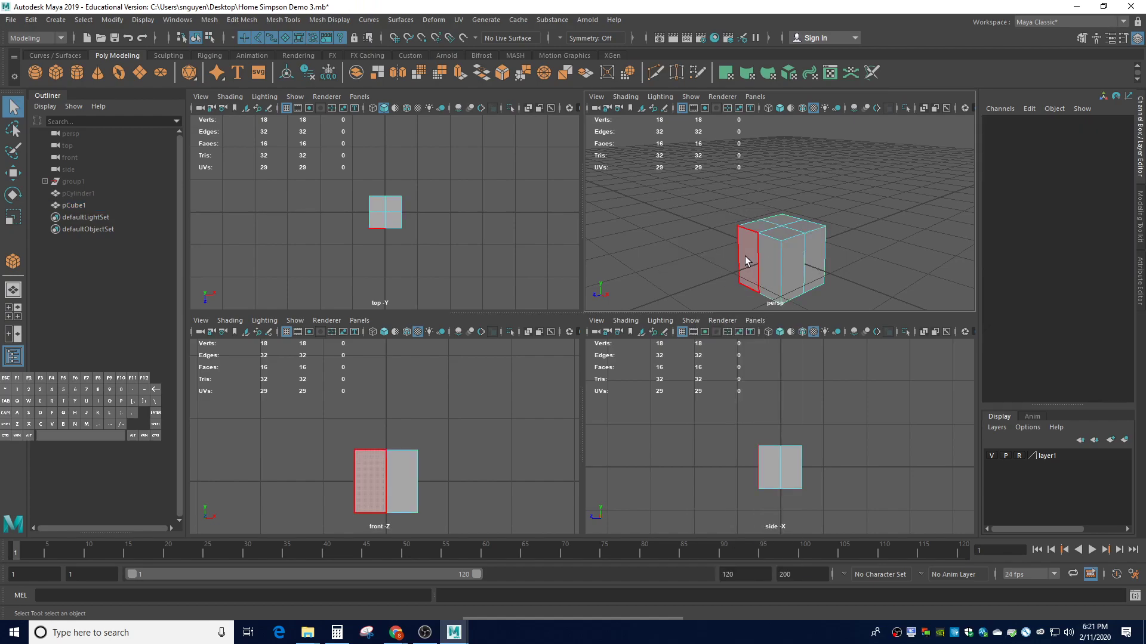
pyautogui.click(746, 258)
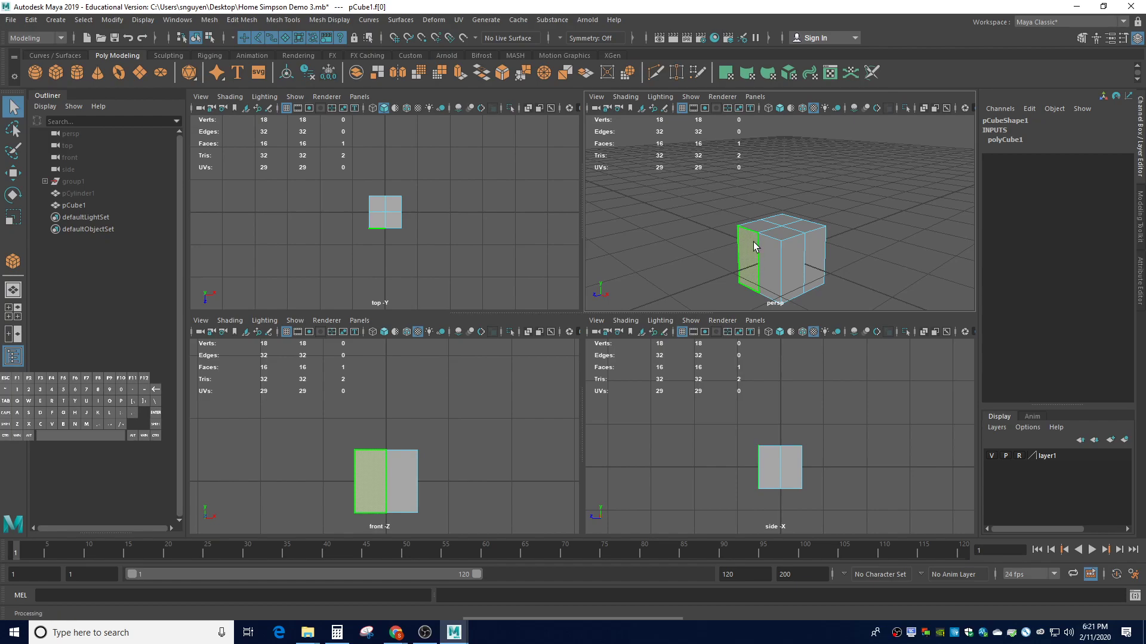
pyautogui.click(762, 256)
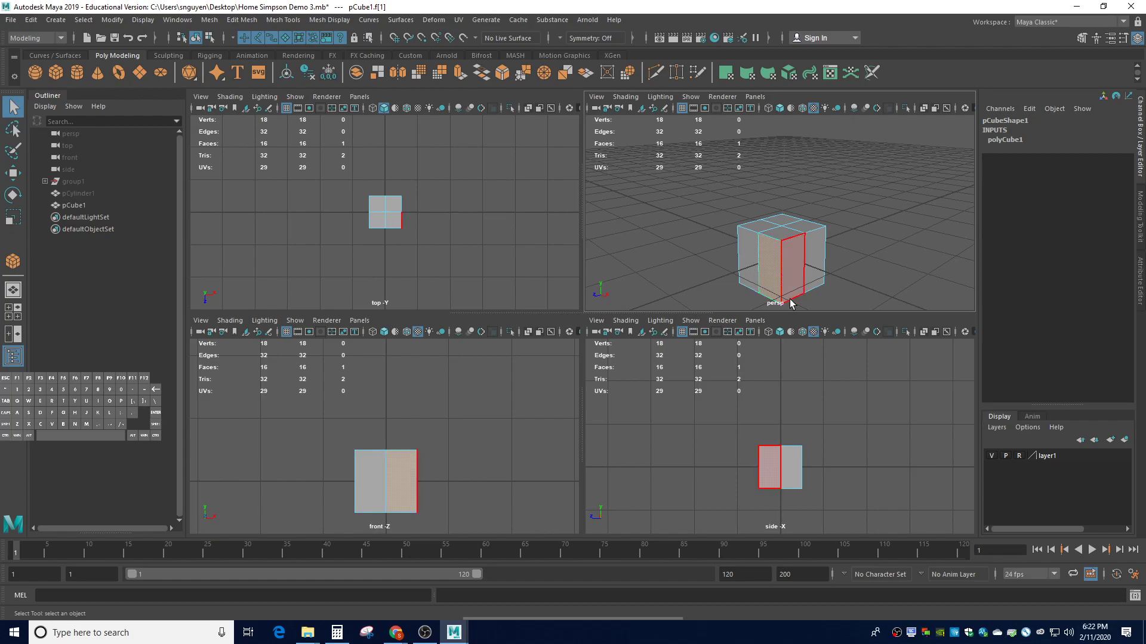
pyautogui.press('alt')
pyautogui.keyDown('alt'); pyautogui.moveTo(710, 244); pyautogui.dragTo(770, 265); pyautogui.keyUp('alt')
pyautogui.click(752, 254)
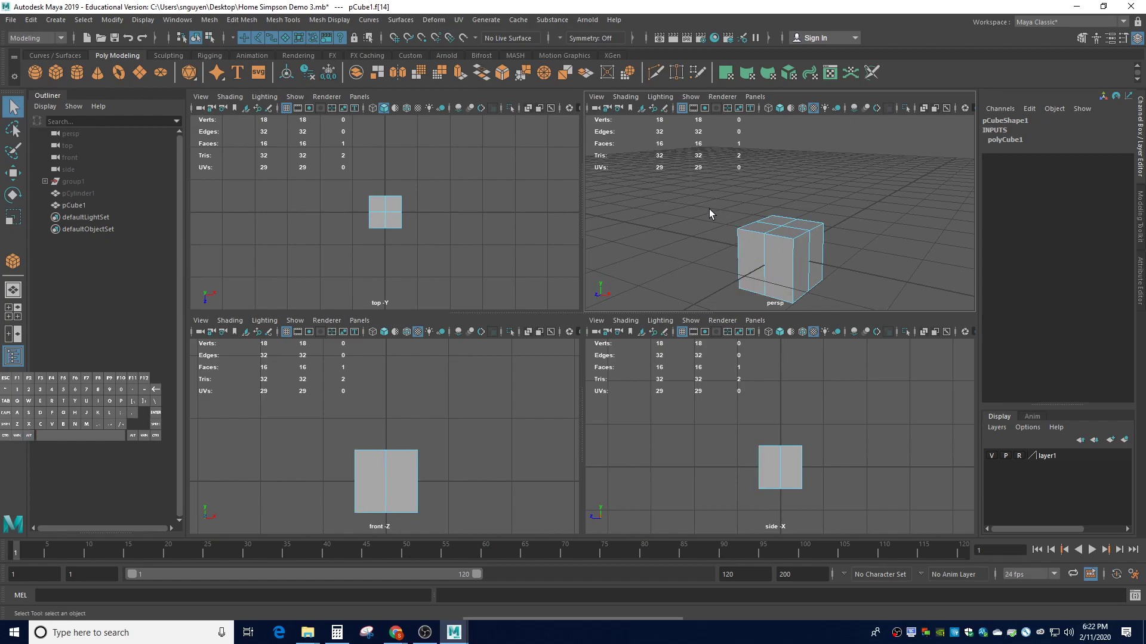
pyautogui.keyDown('shift'); pyautogui.click(795, 261); pyautogui.keyUp('shift')
pyautogui.click(795, 261)
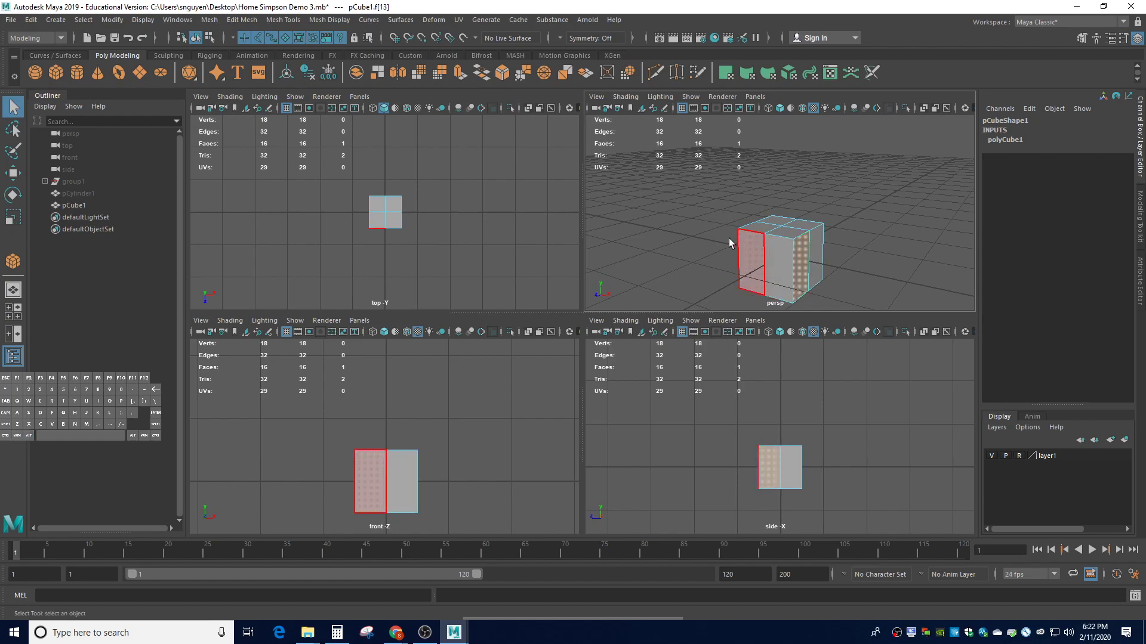
pyautogui.moveTo(763, 261); pyautogui.dragTo(787, 252, button='right')
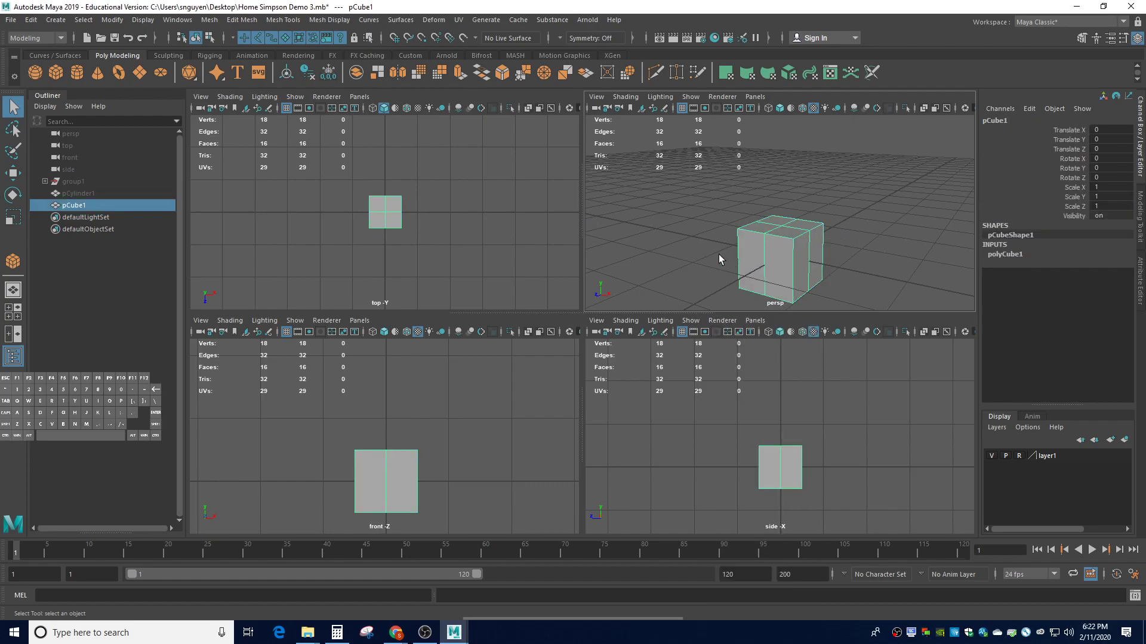
# - Set the cube's height to 0.5 in its polyCube1 inputs
pyautogui.click(1008, 253)
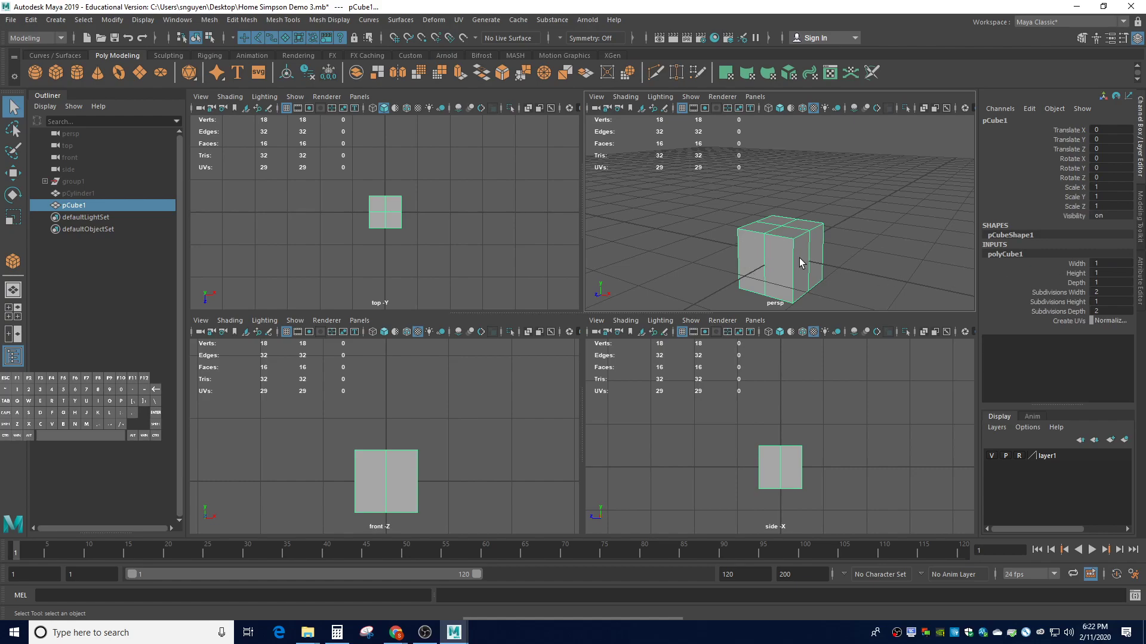
pyautogui.doubleClick(1106, 273)
pyautogui.doubleClick(1106, 263)
pyautogui.doubleClick(1105, 273)
pyautogui.press('Return')
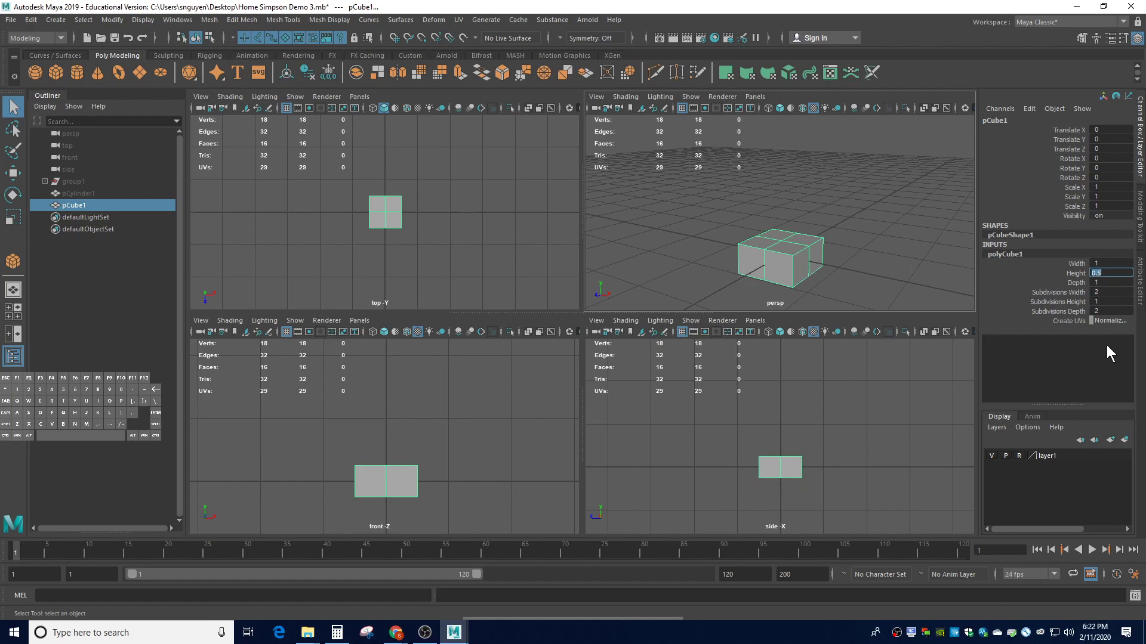
# - Extrude the cube's two faces on its positive X side outward together by about 0.474
pyautogui.click(800, 275)
pyautogui.moveTo(802, 275); pyautogui.dragTo(793, 306, button='right')
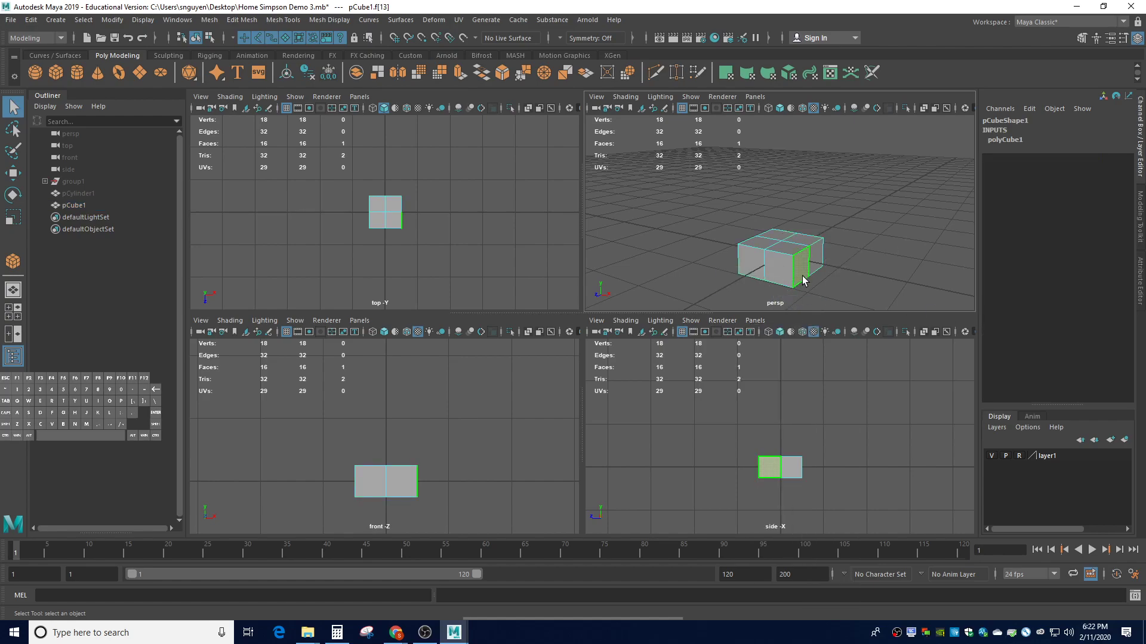
pyautogui.click(822, 256)
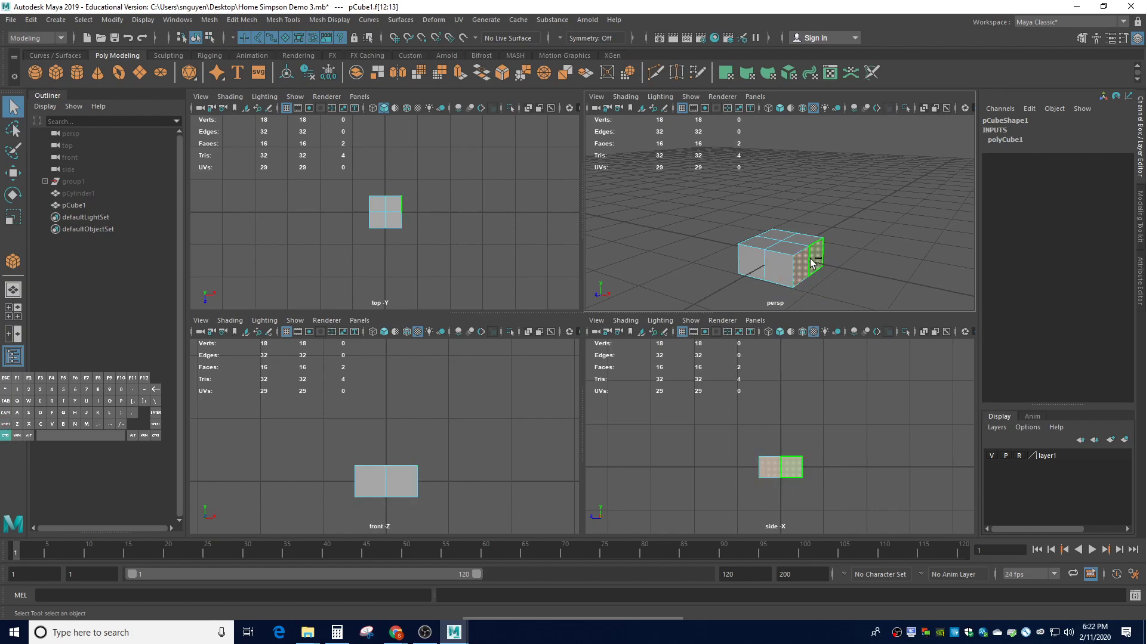
pyautogui.hotkey('ctrl', 'e')
pyautogui.moveTo(839, 263); pyautogui.dragTo(870, 280)
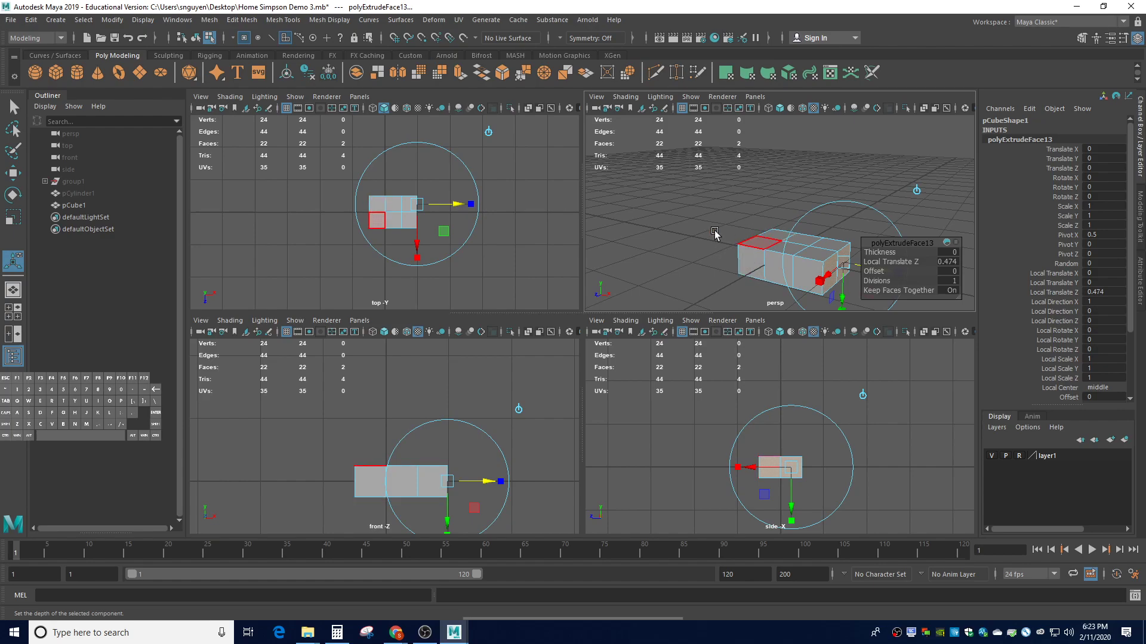
# - Extrude the two adjacent front faces nearest the new extension forward together by about 0.177
pyautogui.click(772, 273)
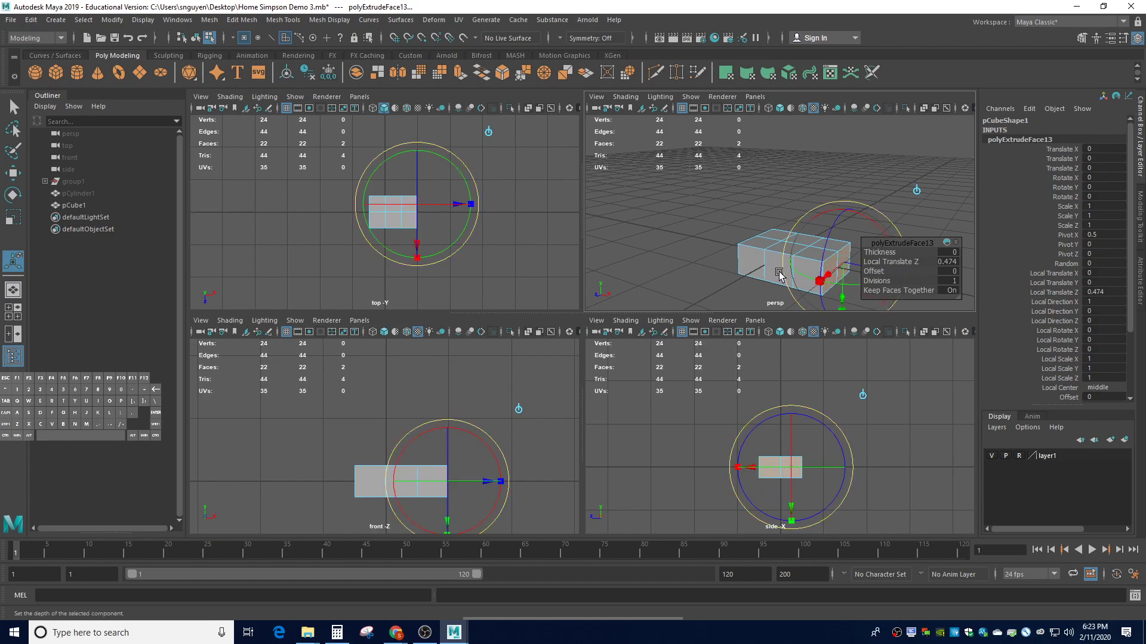
pyautogui.press('q')
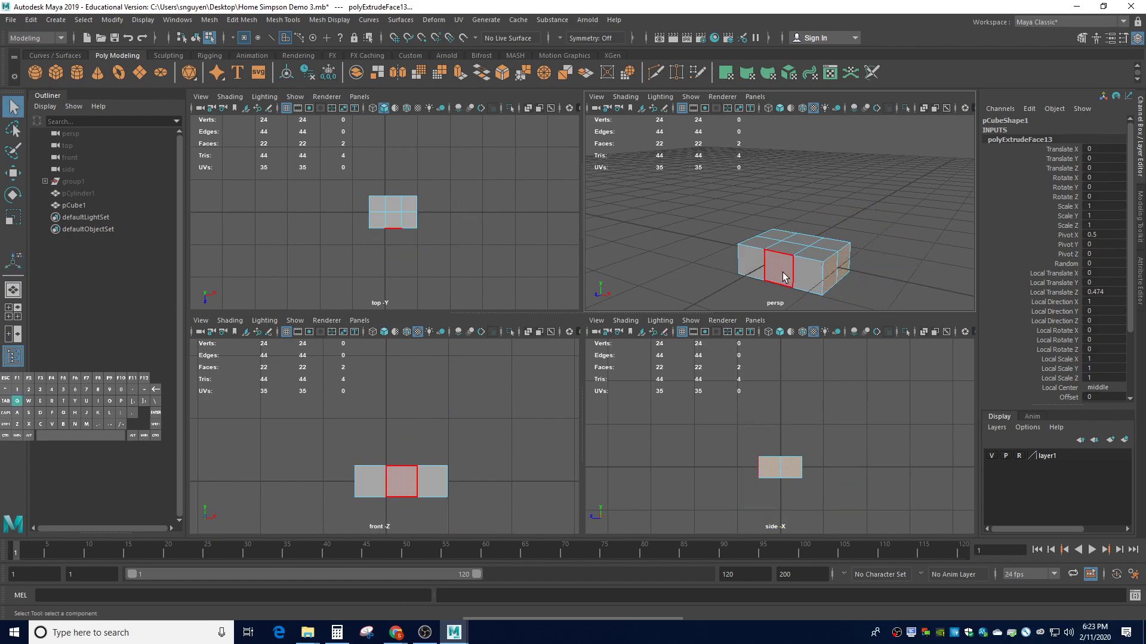
pyautogui.click(785, 278)
pyautogui.keyDown('shift'); pyautogui.click(806, 276); pyautogui.keyUp('shift')
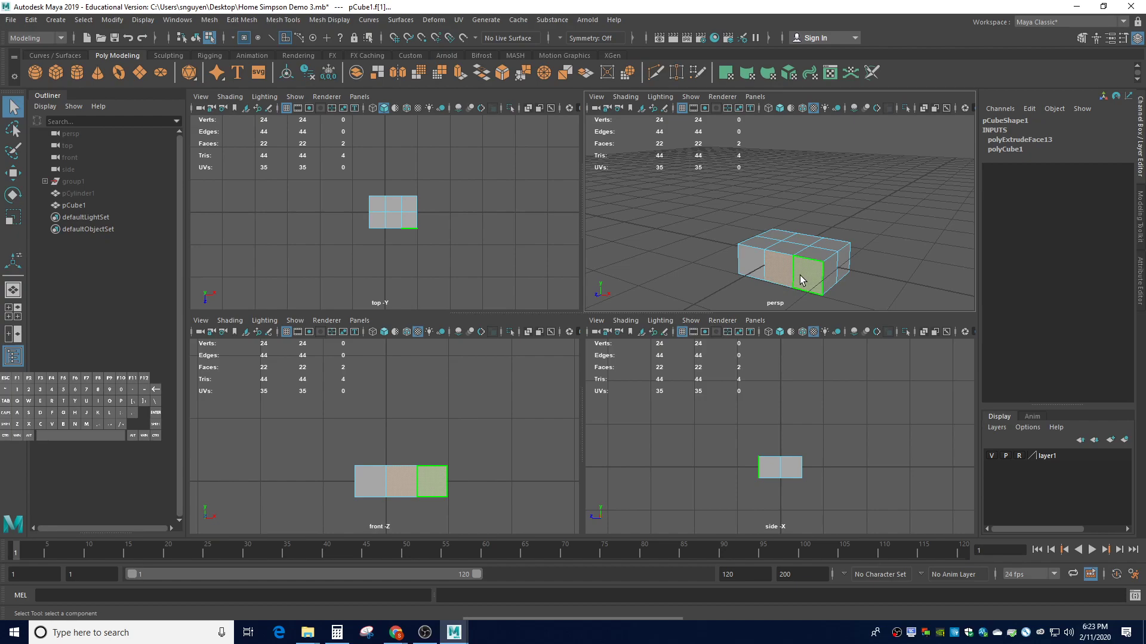
pyautogui.hotkey('ctrl', 'e')
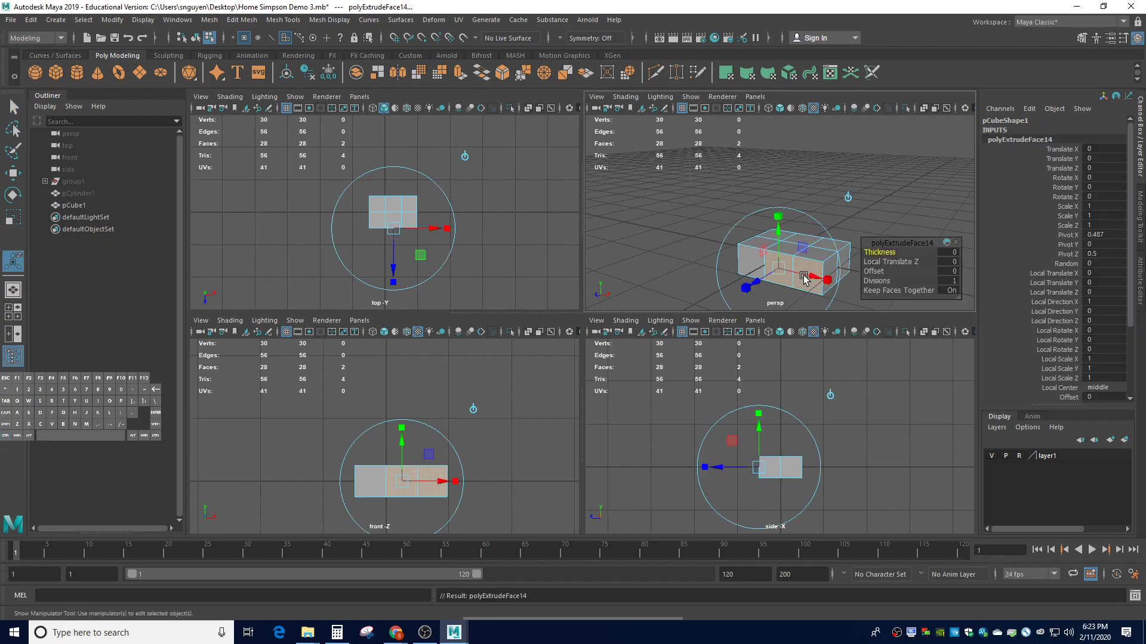
pyautogui.moveTo(756, 282); pyautogui.dragTo(738, 287)
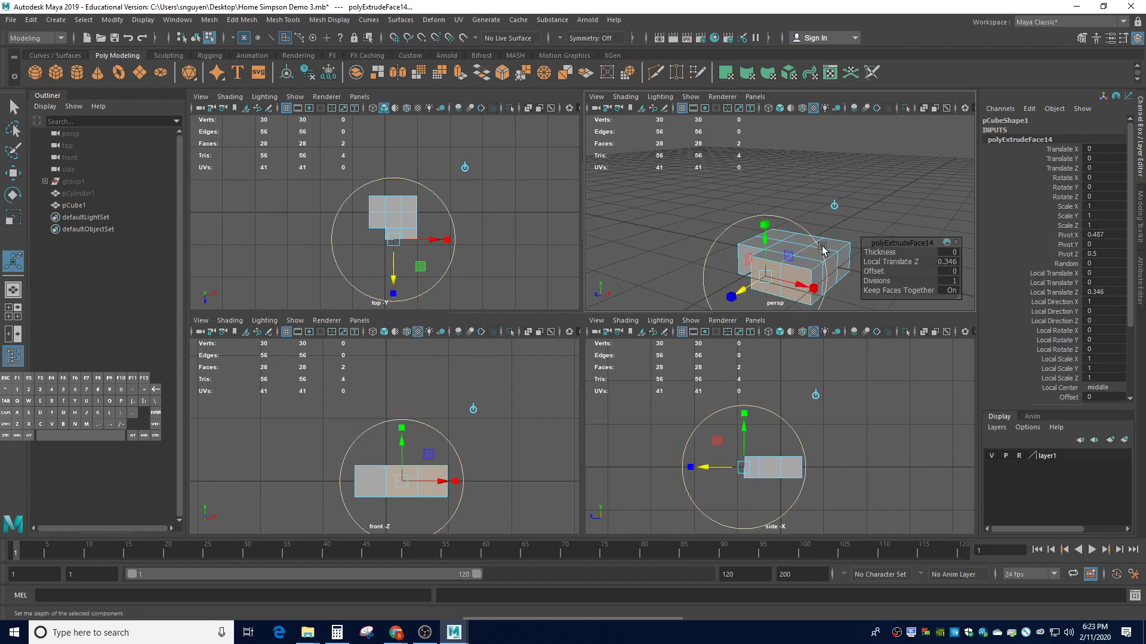
pyautogui.moveTo(743, 290); pyautogui.dragTo(760, 296)
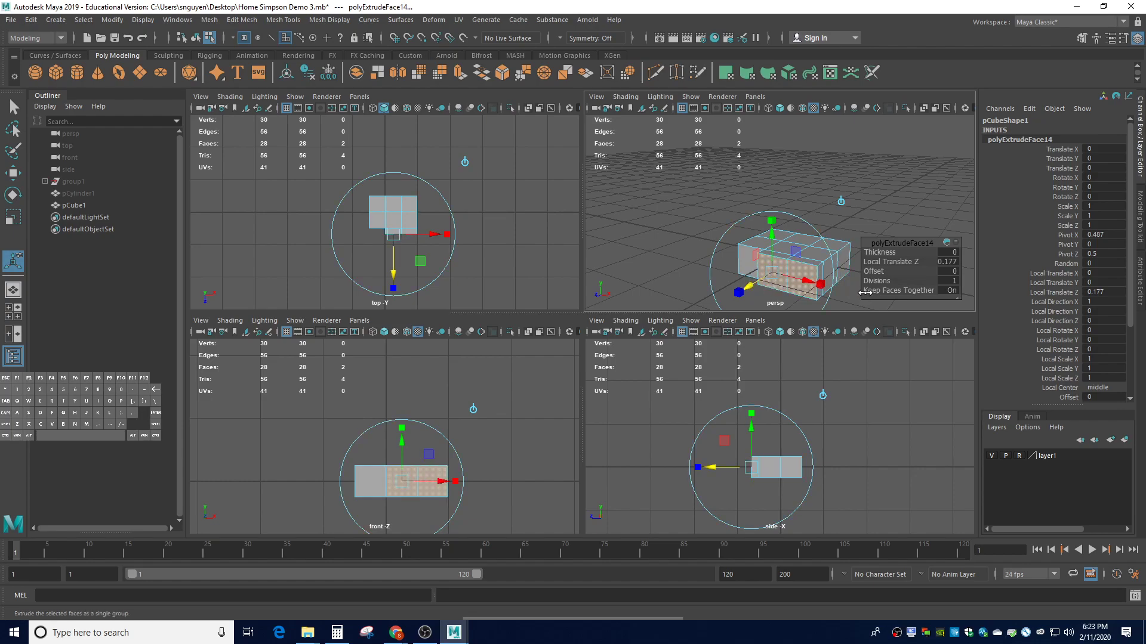
# - Try to extrude the two front end faces forward again by about 0.159
pyautogui.keyDown('alt'); pyautogui.moveTo(853, 301); pyautogui.dragTo(794, 302); pyautogui.keyUp('alt')
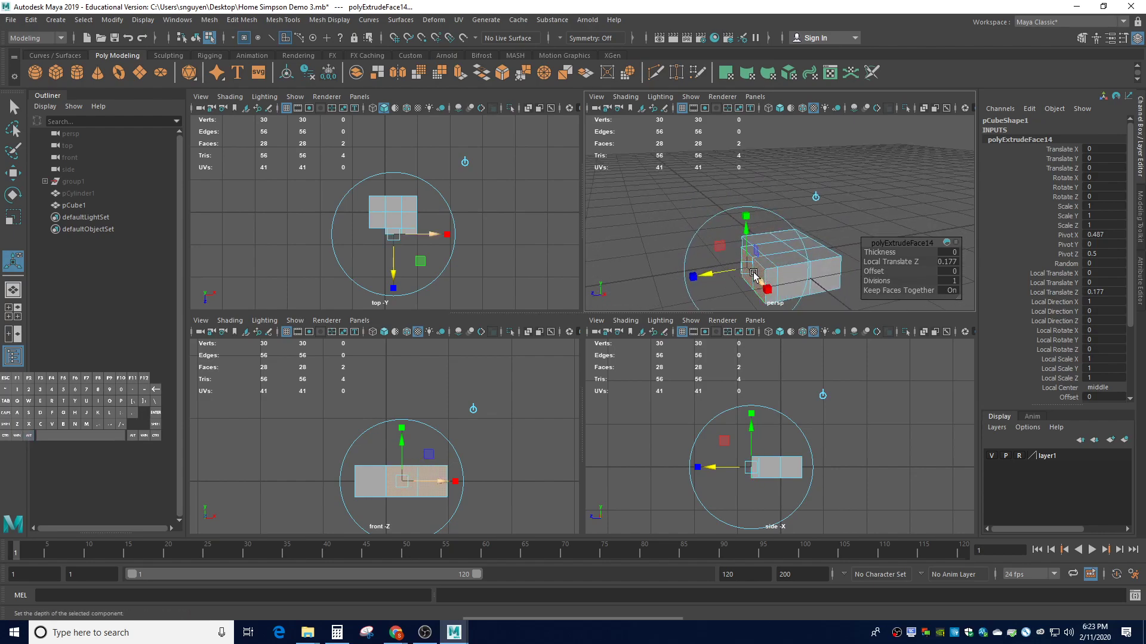
pyautogui.hotkey('ctrl', 'e')
pyautogui.moveTo(710, 275); pyautogui.dragTo(709, 275)
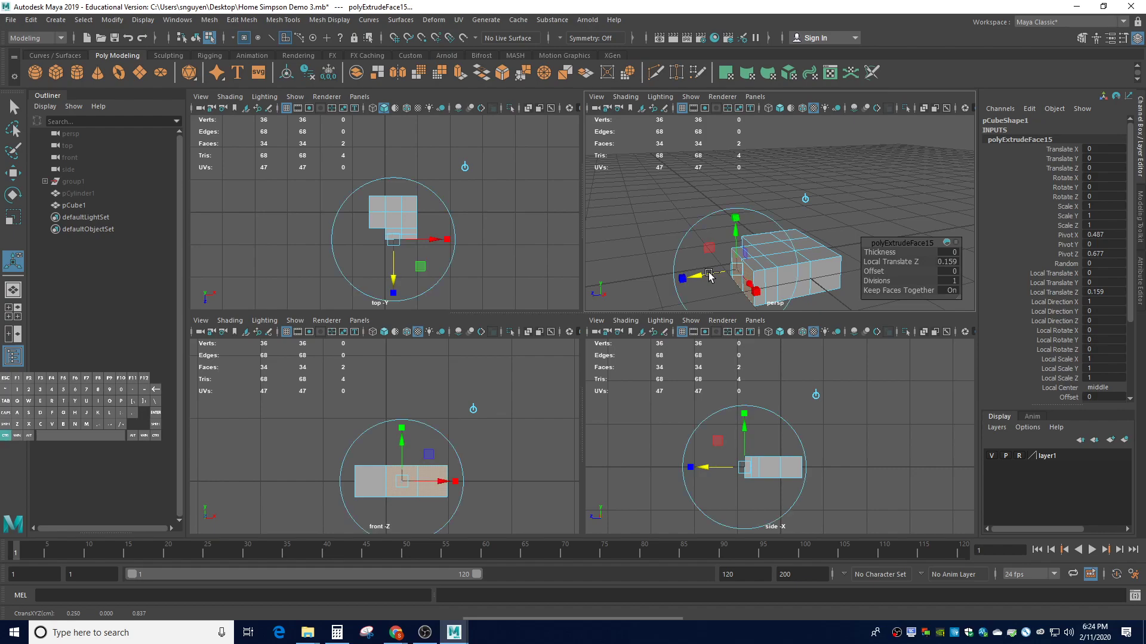
pyautogui.hotkey('ctrl', 'z')
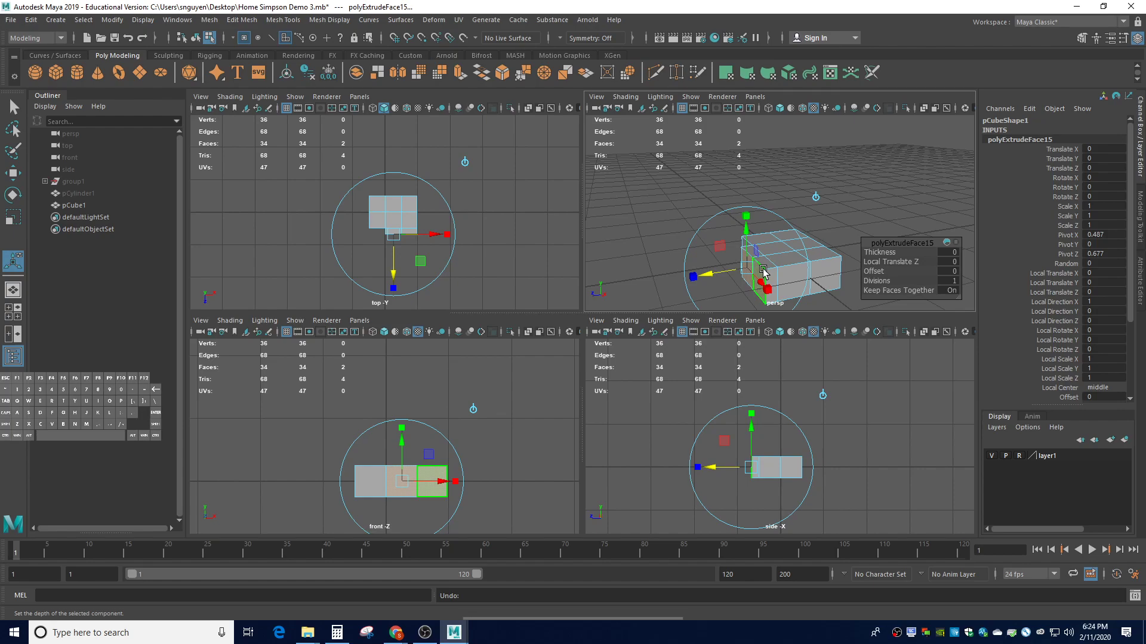
# - Undo the second front extrusion and rotate the two front end faces about the X axis to tilt them downward
pyautogui.press('e')
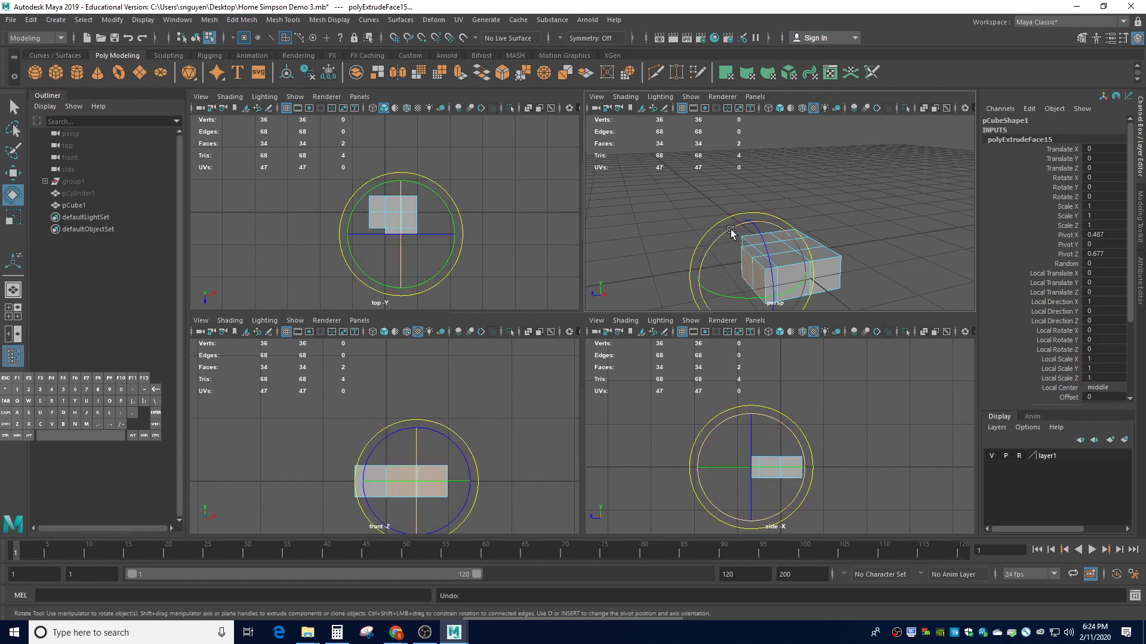
pyautogui.moveTo(730, 229)
pyautogui.mouseDown()
pyautogui.moveTo(709, 237)
pyautogui.moveTo(764, 278)
pyautogui.moveTo(753, 273)
pyautogui.mouseUp()
pyautogui.hotkey('ctrl', 'z')
pyautogui.hotkey('ctrl', 'z')
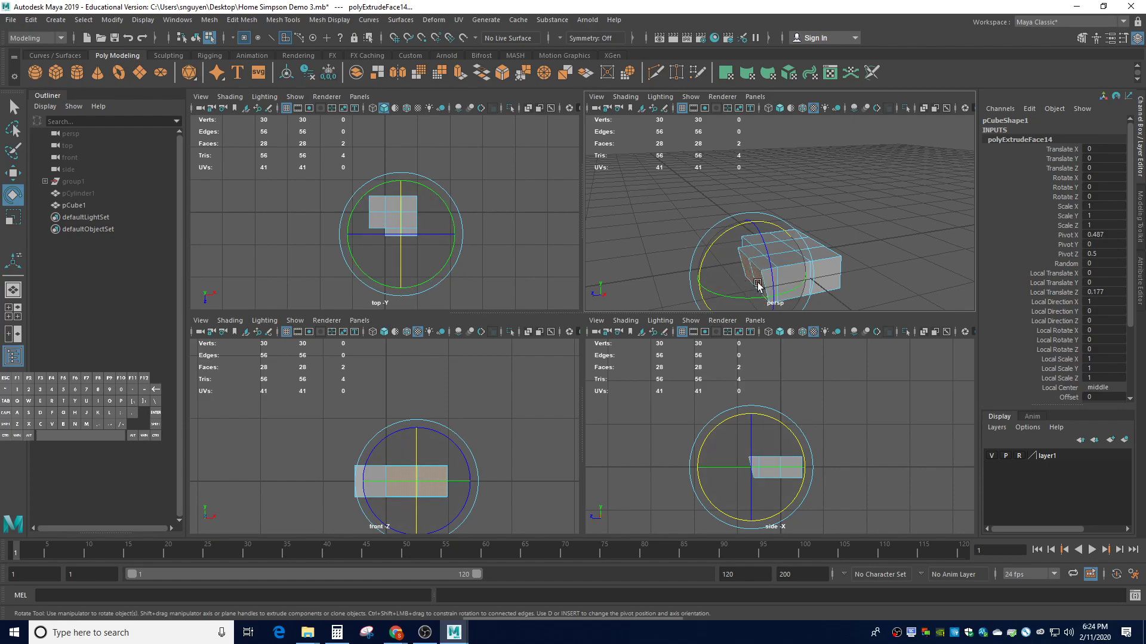
# - Extrude the tilted end faces by about 0.137 and rotate them further downward
pyautogui.hotkey('ctrl', 'e')
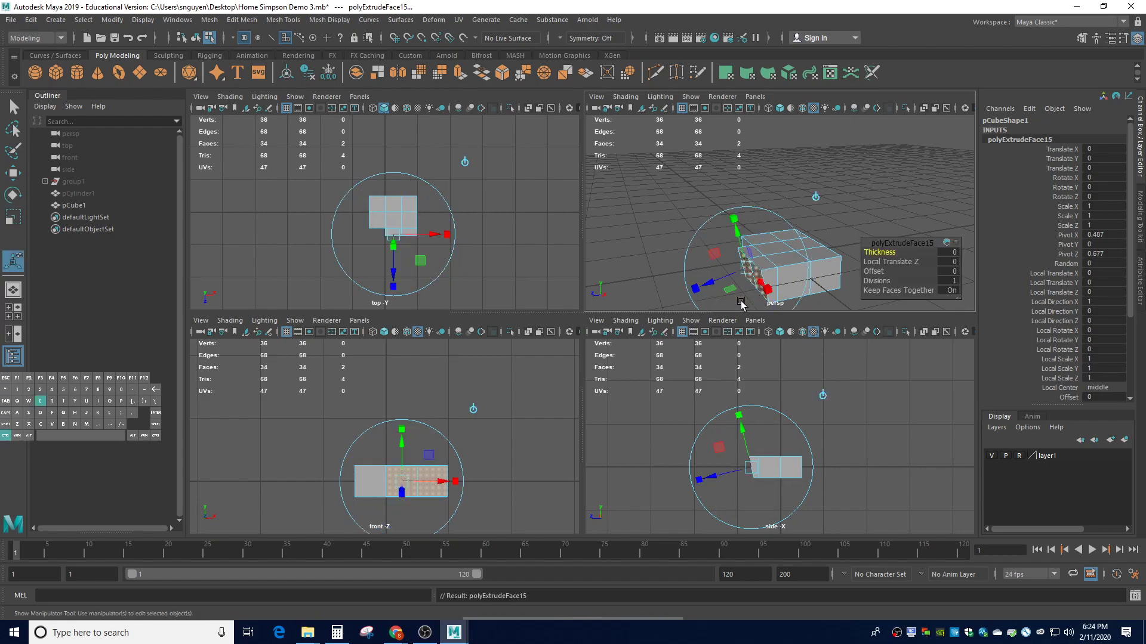
pyautogui.moveTo(740, 289); pyautogui.dragTo(722, 281)
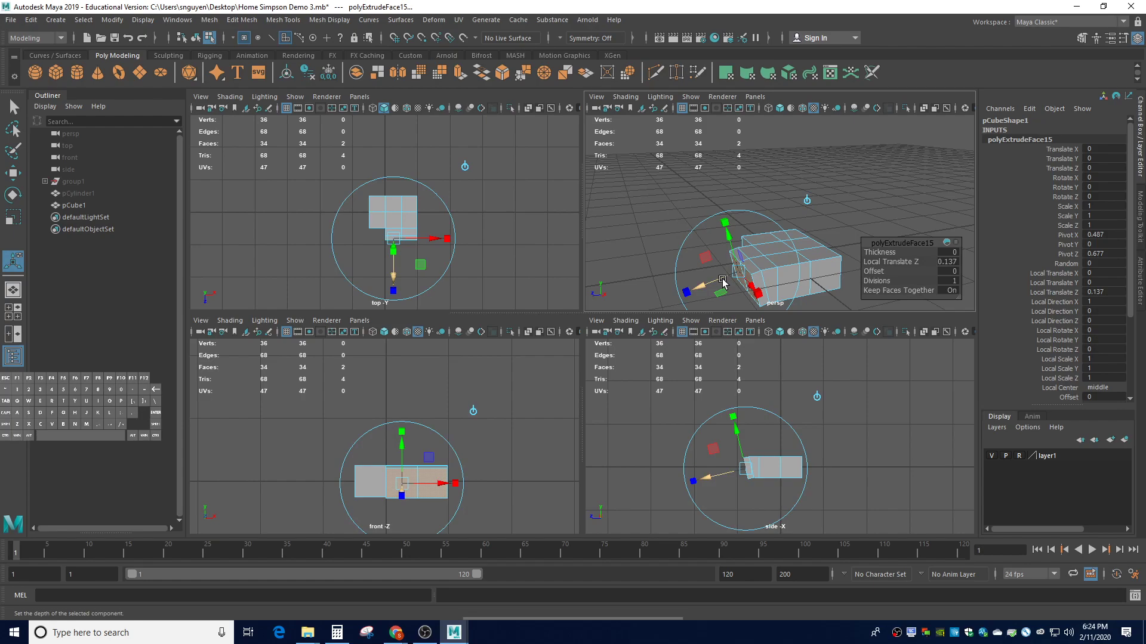
pyautogui.press('e')
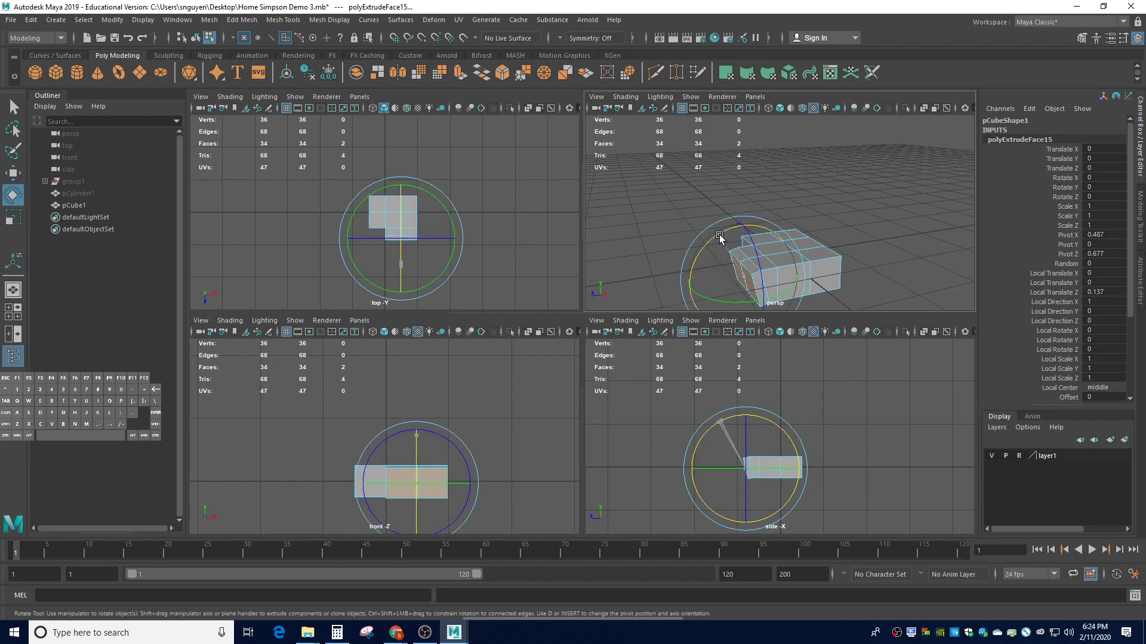
pyautogui.moveTo(718, 234); pyautogui.dragTo(721, 274)
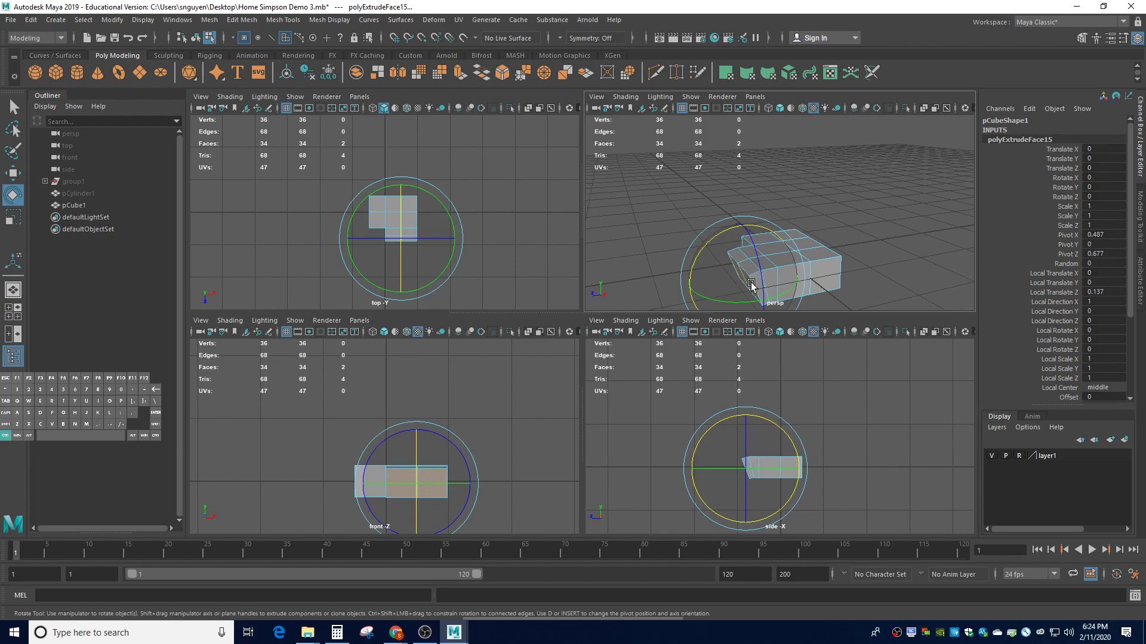
# - Extrude the two end faces by about 0.415, and extrude them again by about 0.111 along the same direction
pyautogui.hotkey('ctrl', 'e')
pyautogui.moveTo(716, 290); pyautogui.dragTo(683, 293)
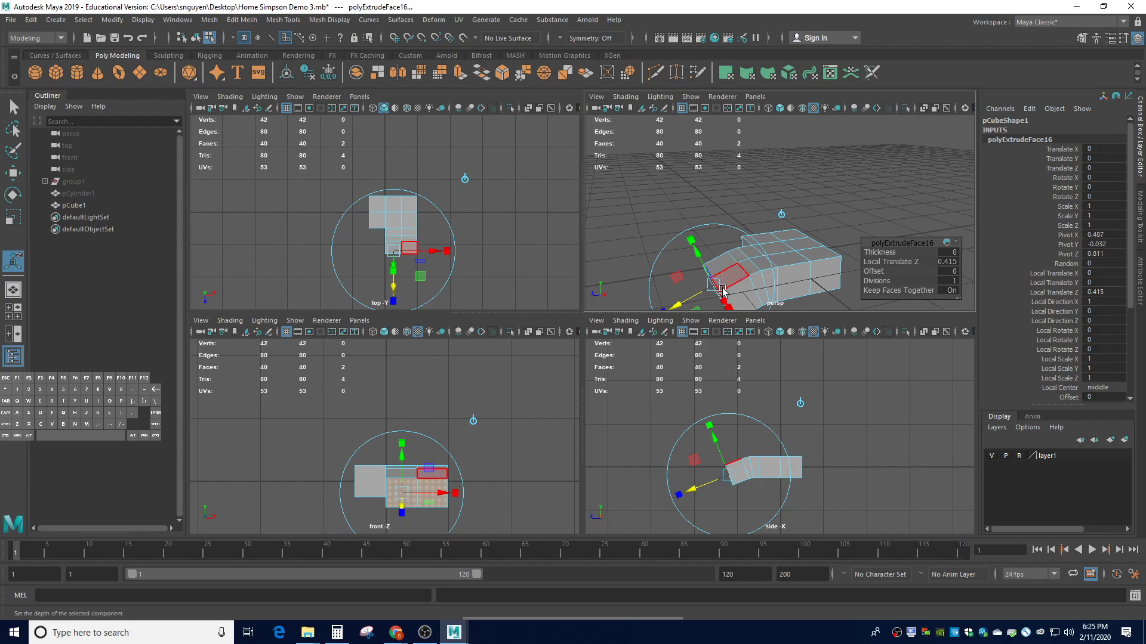
pyautogui.hotkey('ctrl', 'e')
pyautogui.moveTo(691, 298); pyautogui.dragTo(683, 297)
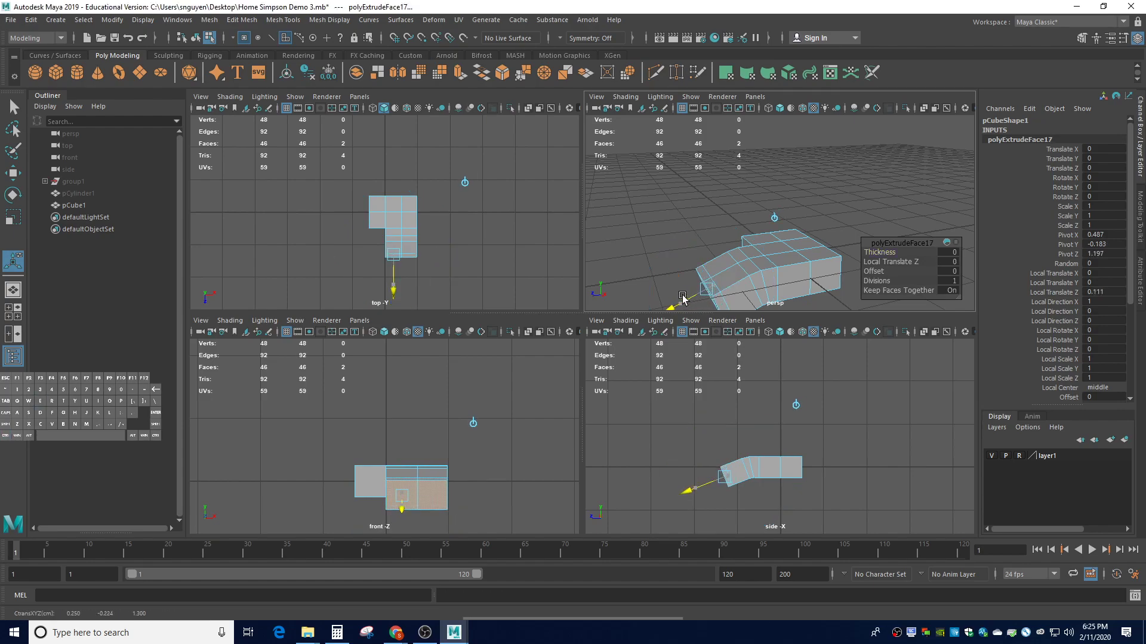
# - Rotate the end faces slightly further downward and extrude them by about 0.109
pyautogui.scroll(-3, 683, 296)
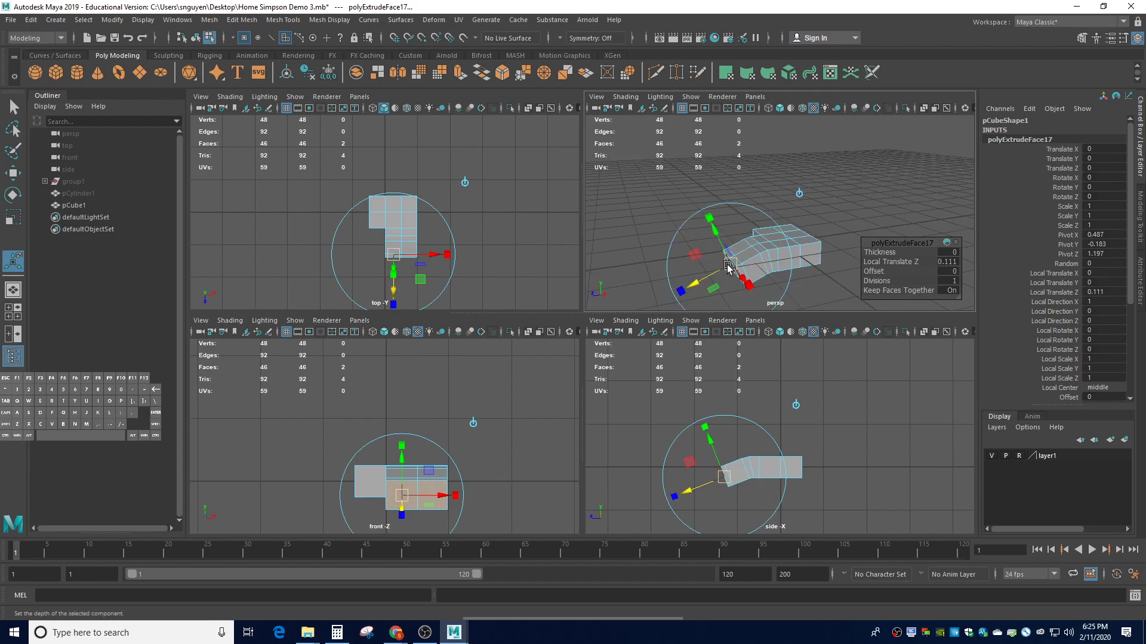
pyautogui.press('f')
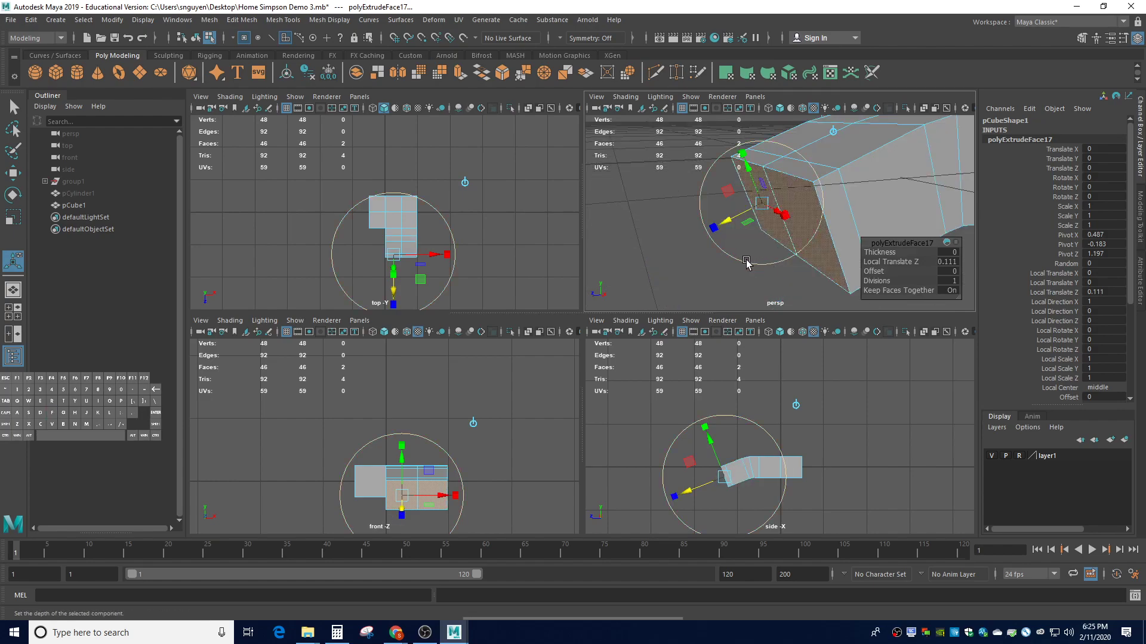
pyautogui.press('e')
pyautogui.moveTo(744, 181); pyautogui.dragTo(718, 232)
pyautogui.hotkey('ctrl', 'e')
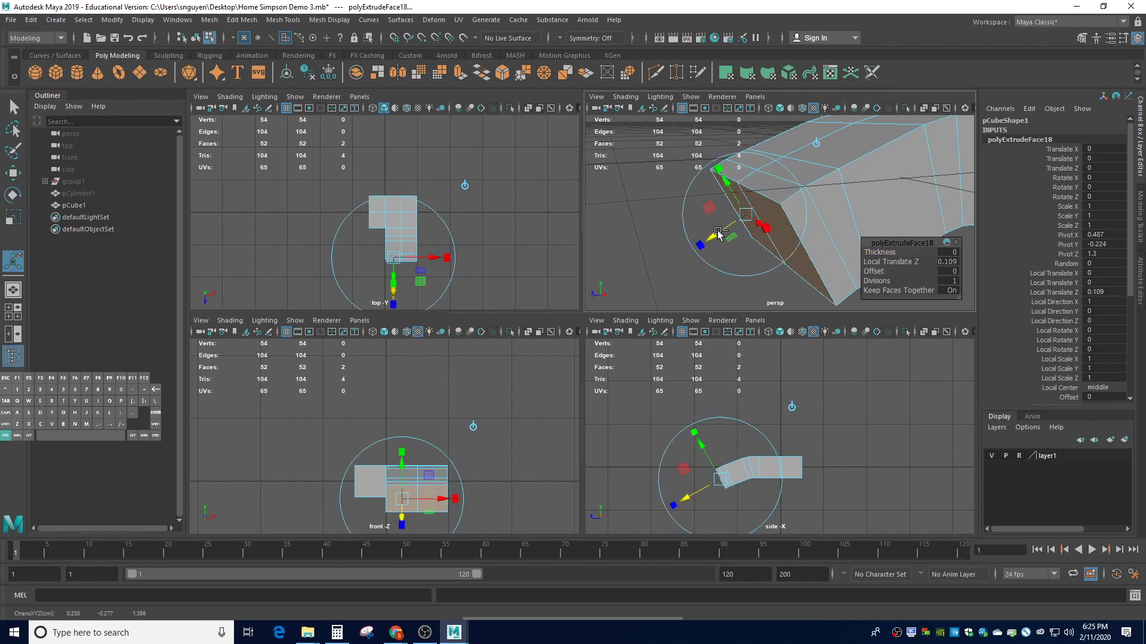
# - Try to tilt the end faces further downward on a new extrusion without any depth
pyautogui.hotkey('ctrl', 'e')
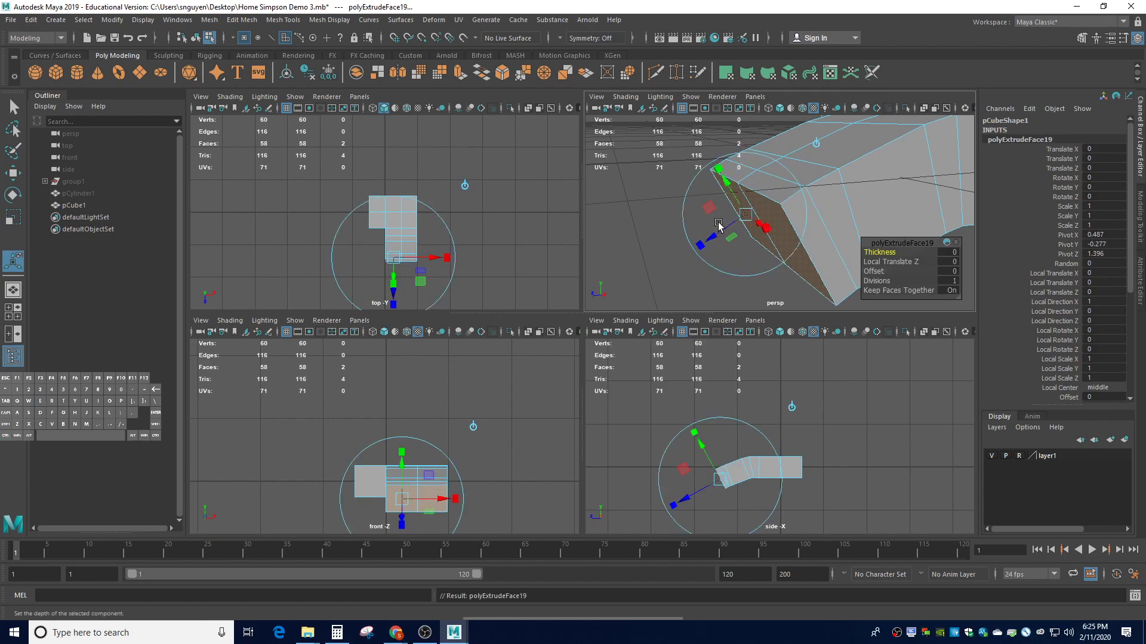
pyautogui.press('e')
pyautogui.moveTo(719, 202); pyautogui.dragTo(778, 231)
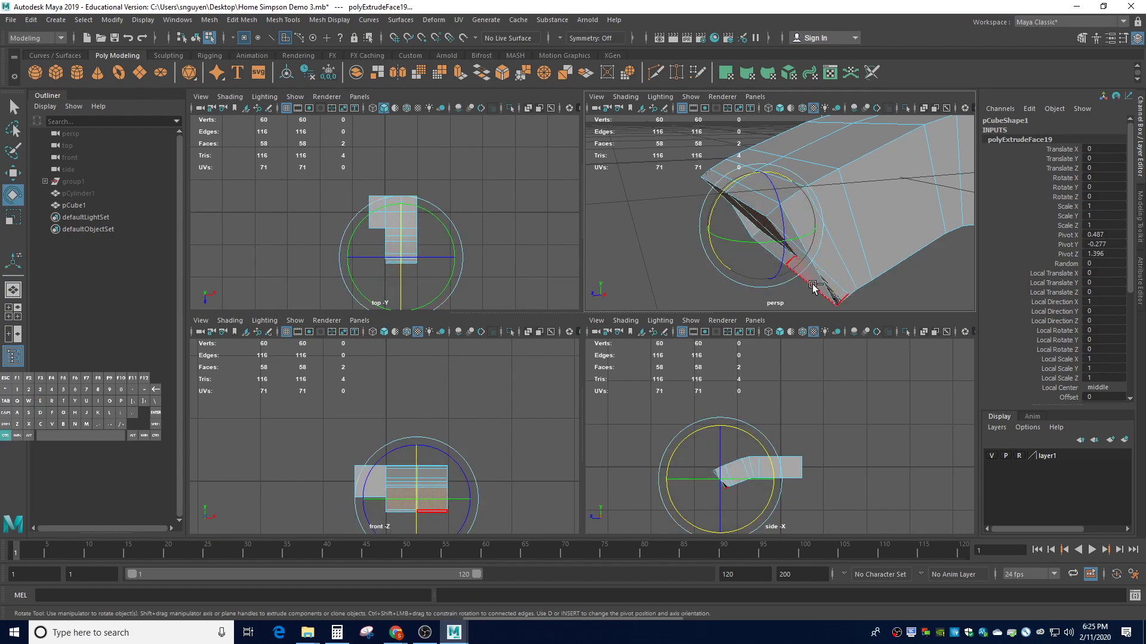
pyautogui.hotkey('ctrl', 'z')
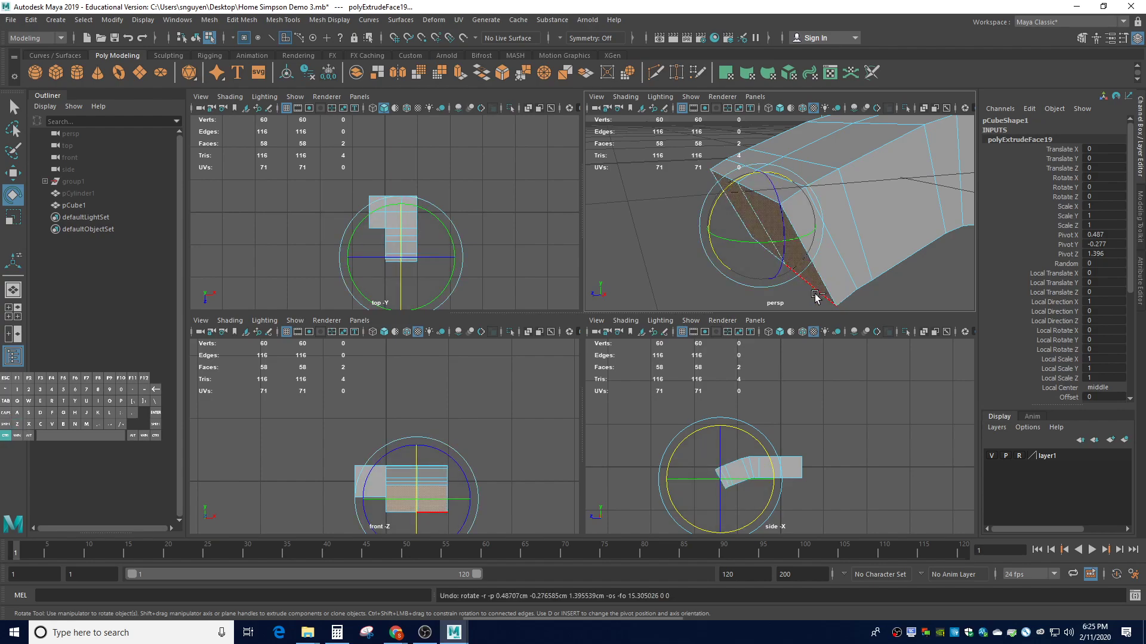
pyautogui.hotkey('ctrl', 'z')
# - Rotate the existing end faces further downward and extrude them by about 0.314
pyautogui.keyDown('shift'); pyautogui.moveTo(718, 222); pyautogui.dragTo(787, 270); pyautogui.keyUp('shift')
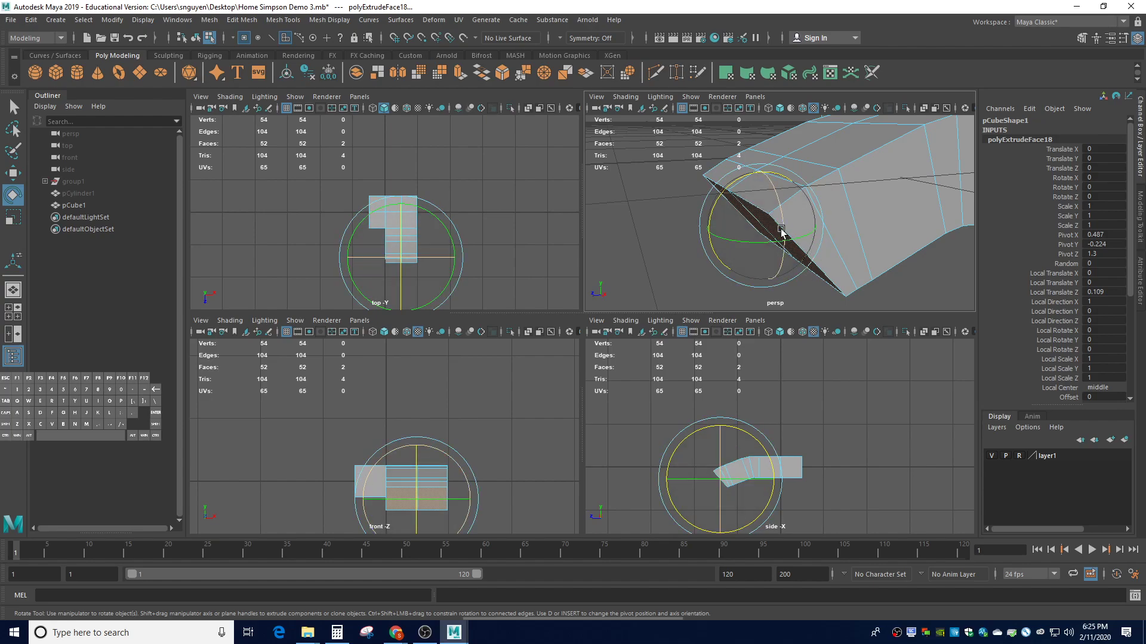
pyautogui.keyDown('alt'); pyautogui.moveTo(802, 237); pyautogui.dragTo(684, 291); pyautogui.keyUp('alt')
pyautogui.hotkey('ctrl', 'e')
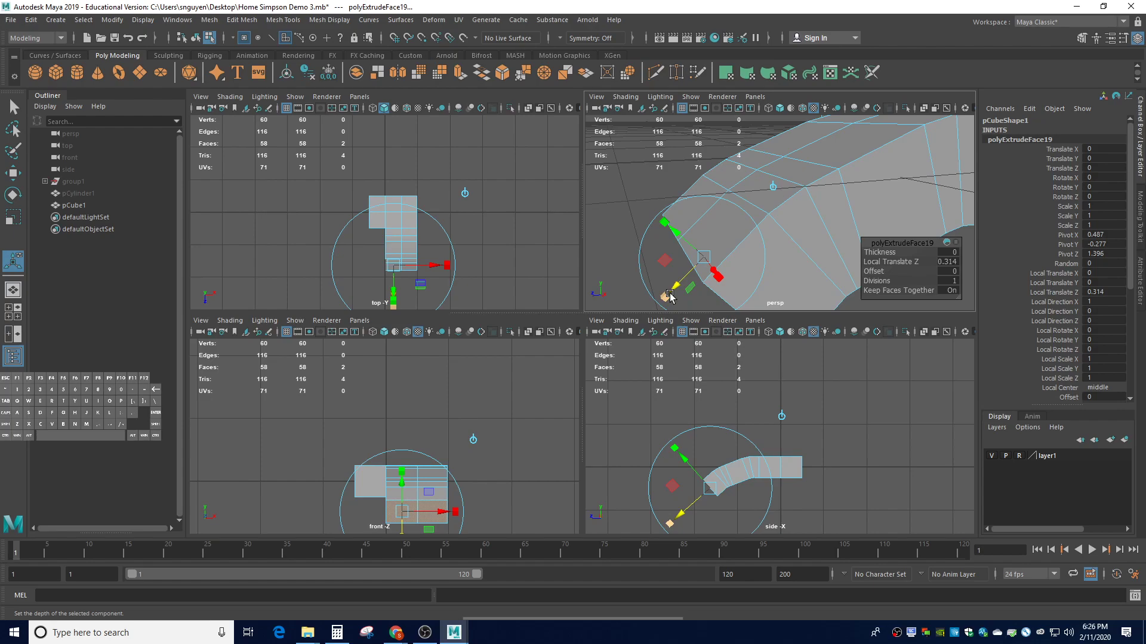
# - Extrude the end faces by about 0.095 and rotate them to continue the downward curve
pyautogui.keyDown('alt'); pyautogui.moveTo(696, 285); pyautogui.dragTo(725, 271); pyautogui.keyUp('alt')
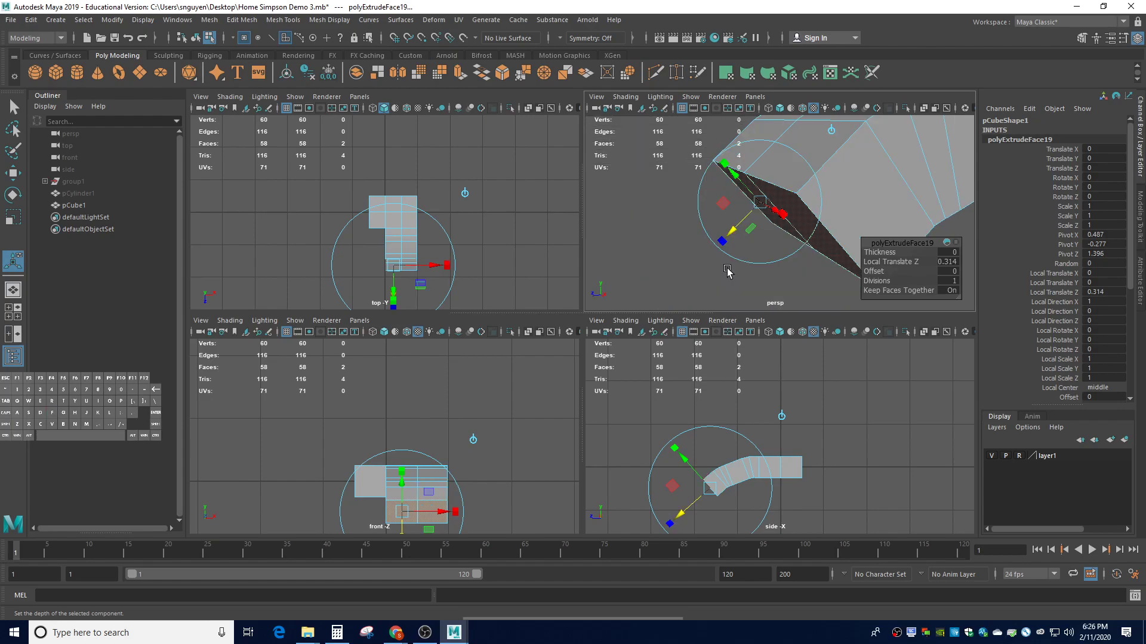
pyautogui.scroll(-2, 749, 257)
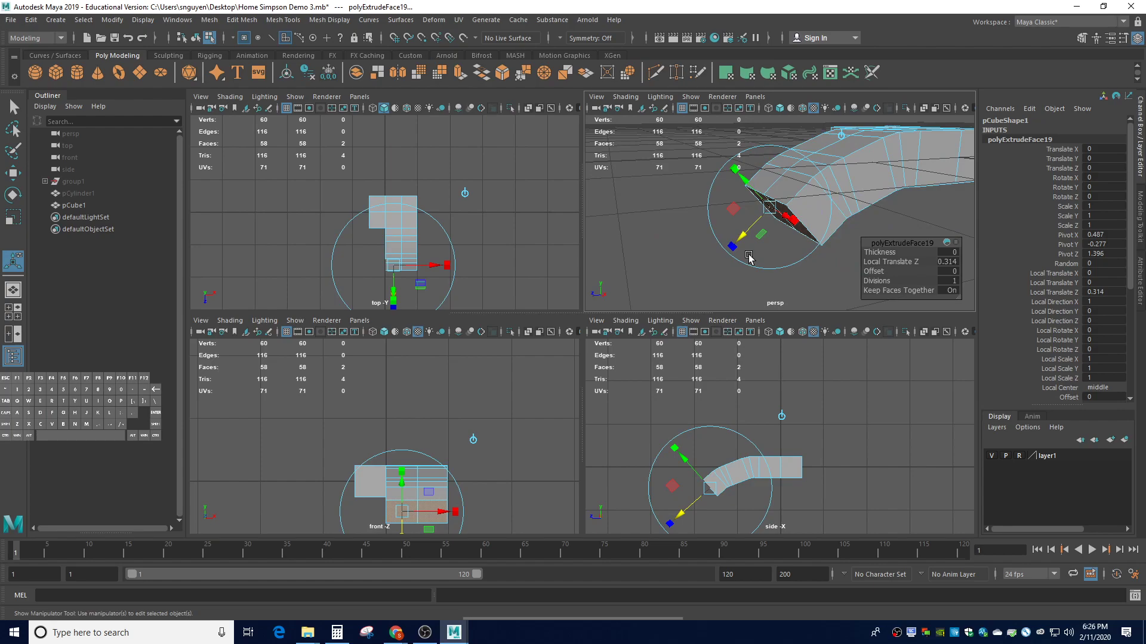
pyautogui.hotkey('ctrl', 'e')
pyautogui.moveTo(746, 230); pyautogui.dragTo(735, 235)
pyautogui.press('e')
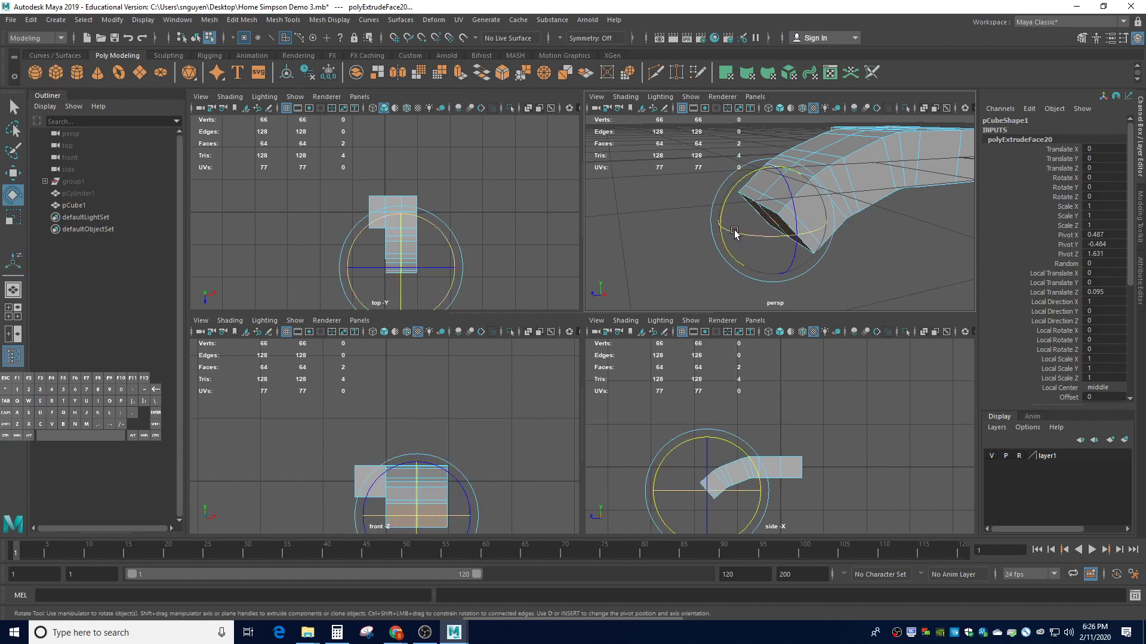
pyautogui.moveTo(743, 189); pyautogui.dragTo(733, 185)
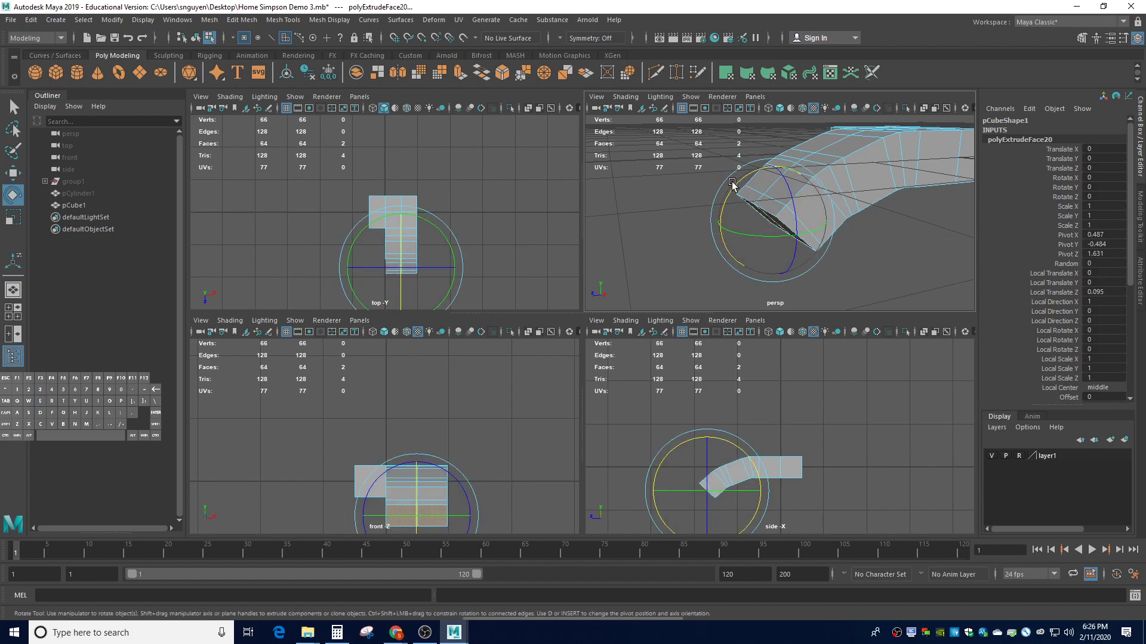
# - Extrude the end faces by about 0.093, and extrude them again by about 0.458 to lengthen the curved section
pyautogui.hotkey('ctrl', 'e')
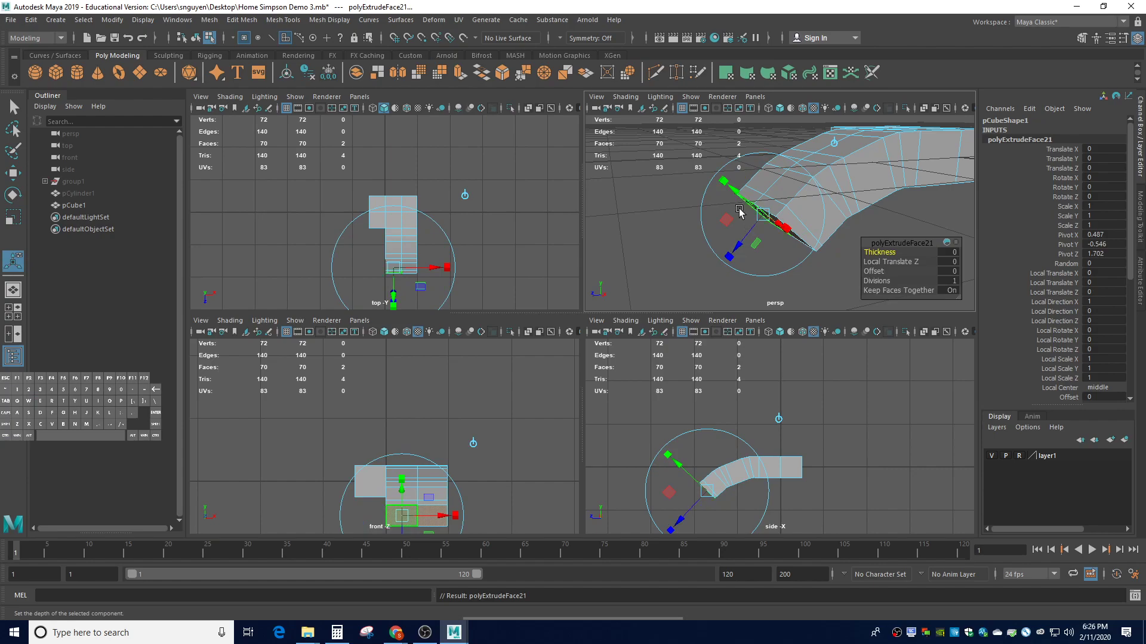
pyautogui.moveTo(741, 223); pyautogui.dragTo(738, 245)
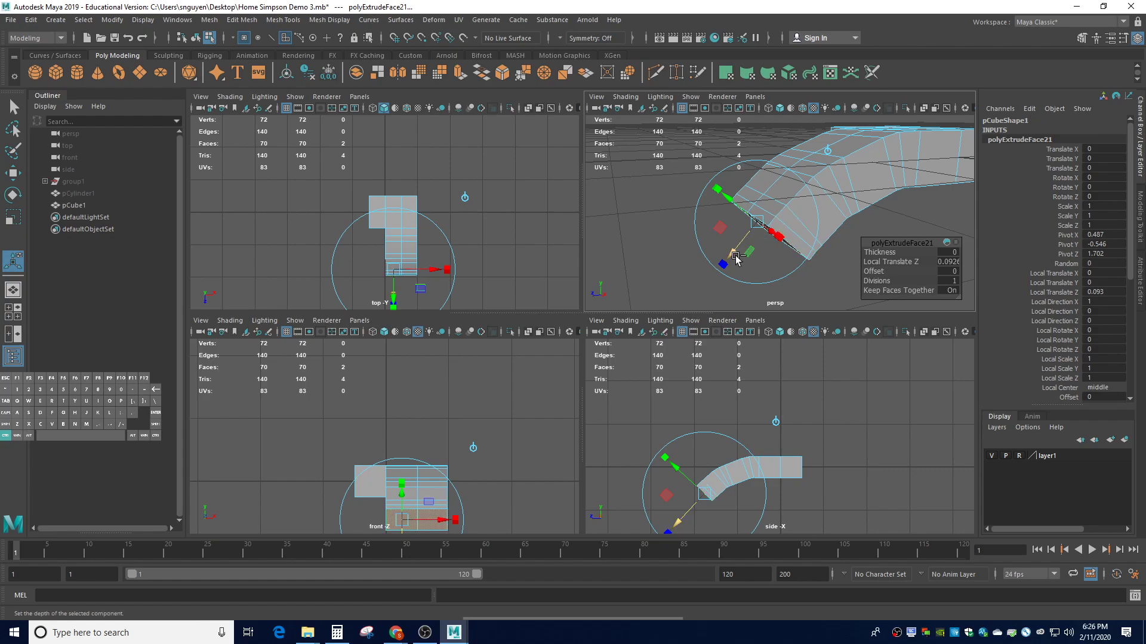
pyautogui.hotkey('ctrl', 'e')
pyautogui.moveTo(736, 258); pyautogui.dragTo(702, 291)
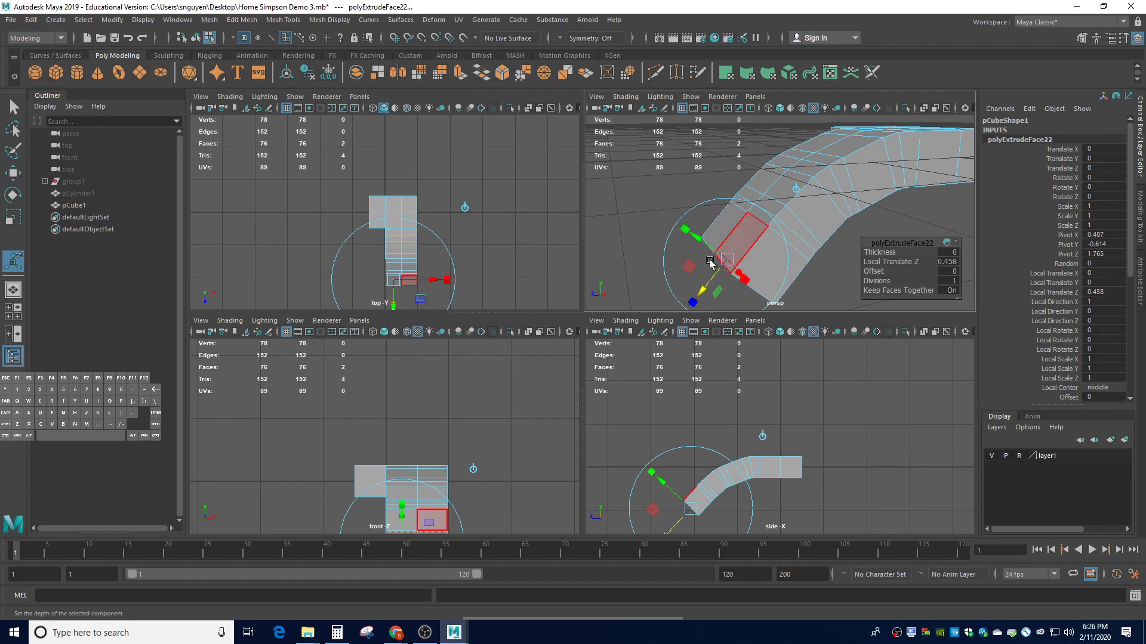
# - Scale down the end faces of the curved section uniformly to taper its tip
pyautogui.press('f')
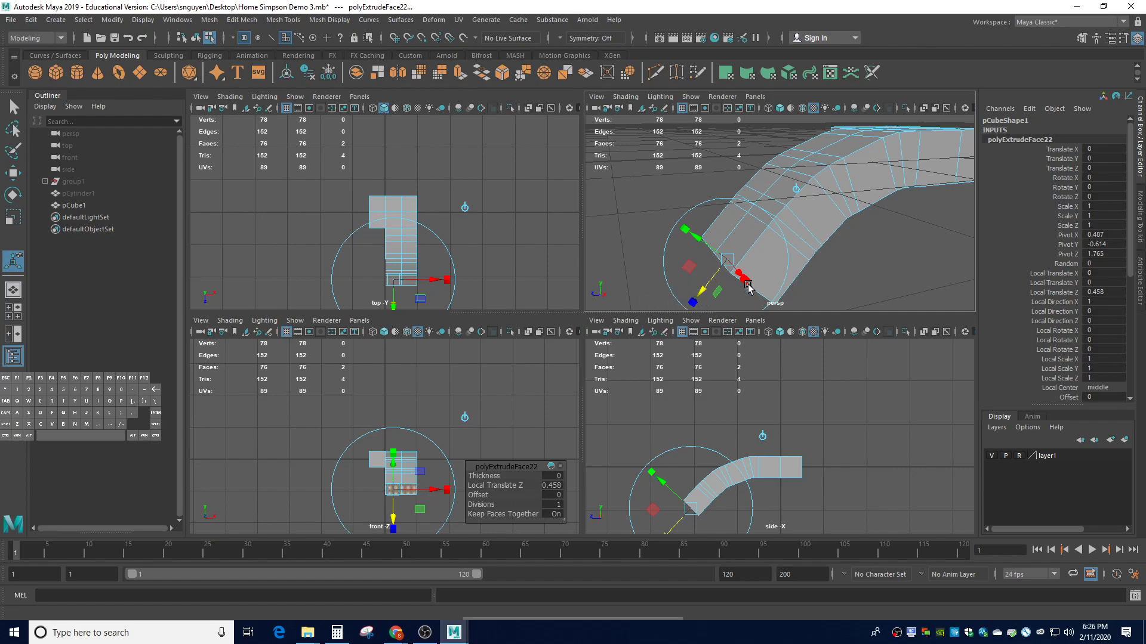
pyautogui.press('r')
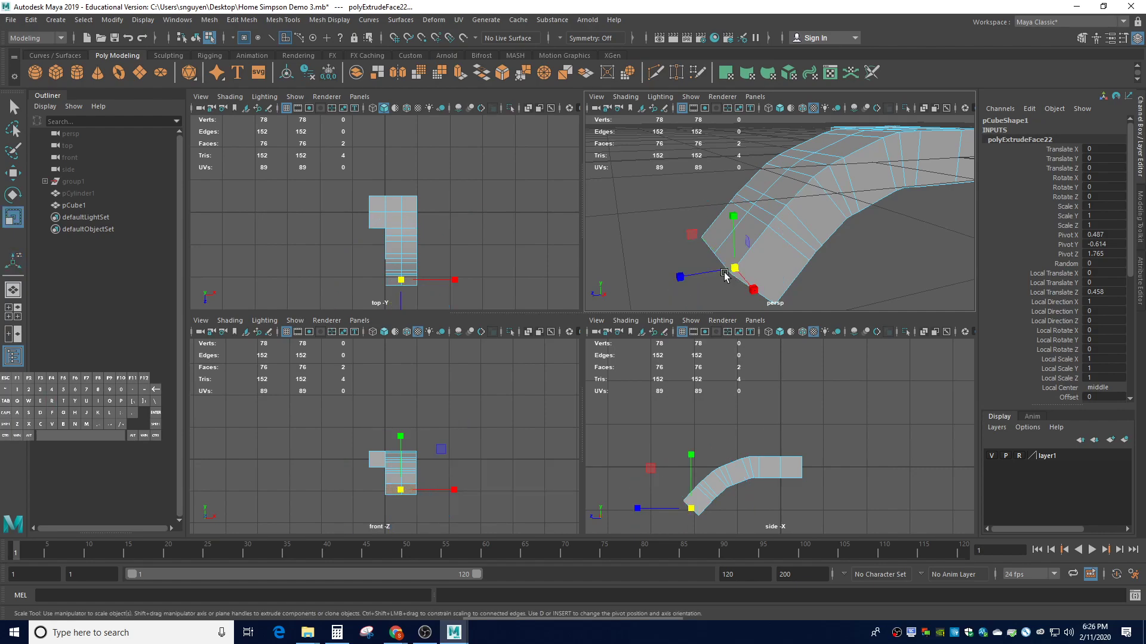
pyautogui.moveTo(729, 271); pyautogui.dragTo(717, 265)
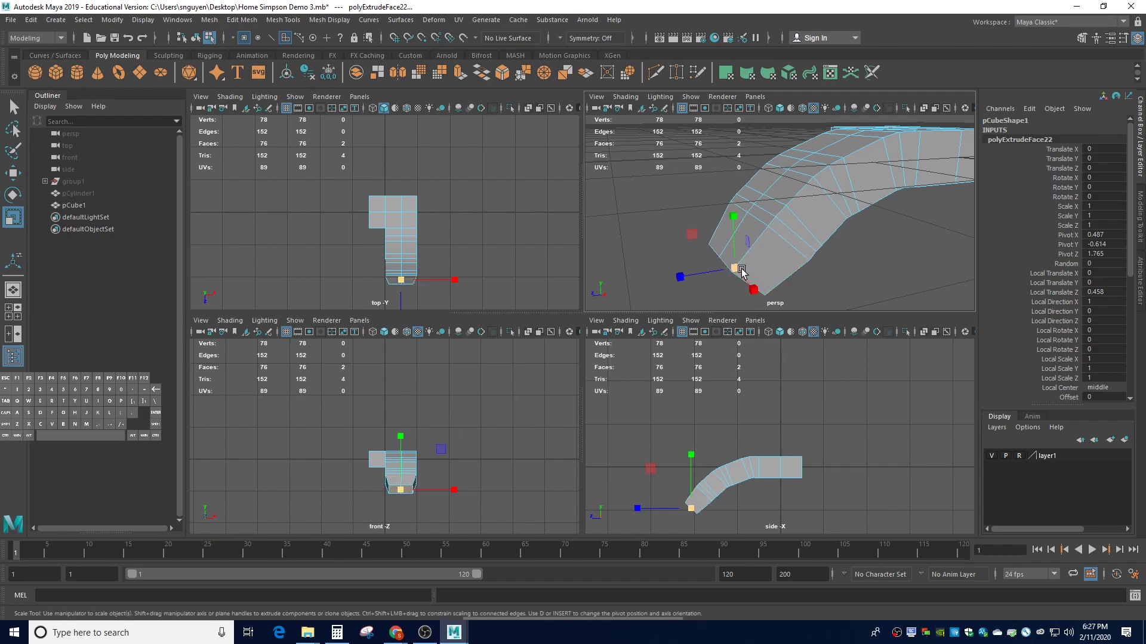
pyautogui.keyDown('alt'); pyautogui.moveTo(738, 267); pyautogui.dragTo(840, 248); pyautogui.keyUp('alt')
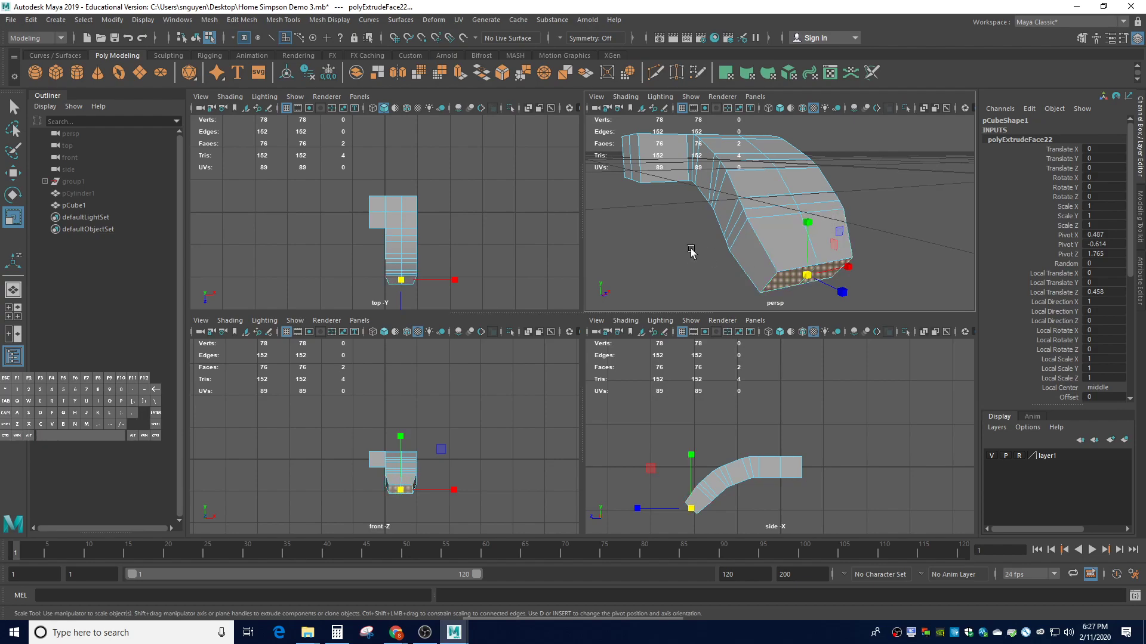
pyautogui.keyDown('alt'); pyautogui.moveTo(660, 243); pyautogui.dragTo(681, 212); pyautogui.keyUp('alt')
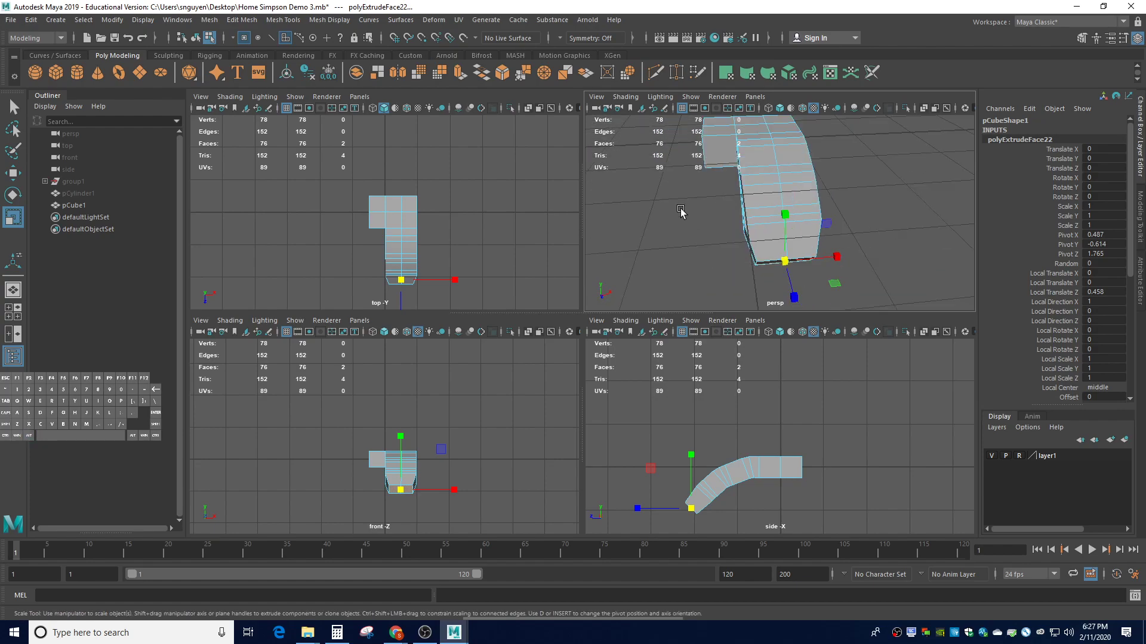
# - Select the single front face beside the curved section and rotate it to angle slightly outward
pyautogui.click(724, 153)
pyautogui.moveTo(691, 216)
pyautogui.keyDown('alt'); pyautogui.mouseDown()
pyautogui.moveTo(710, 207)
pyautogui.moveTo(701, 224)
pyautogui.mouseUp(); pyautogui.keyUp('alt')
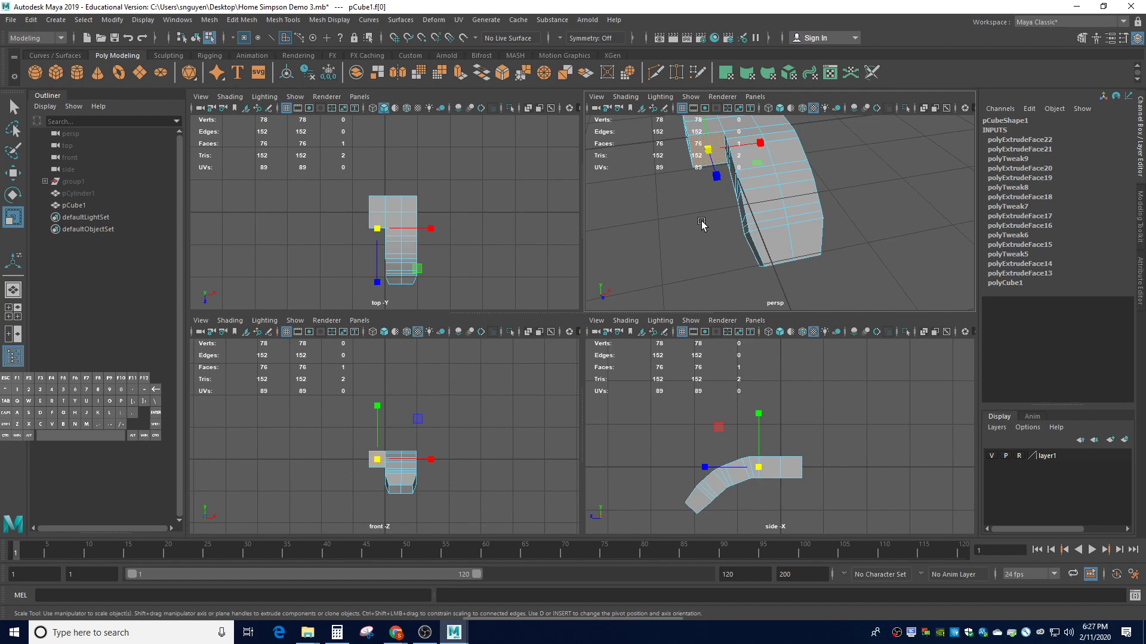
pyautogui.press('e')
pyautogui.moveTo(700, 177); pyautogui.dragTo(688, 172)
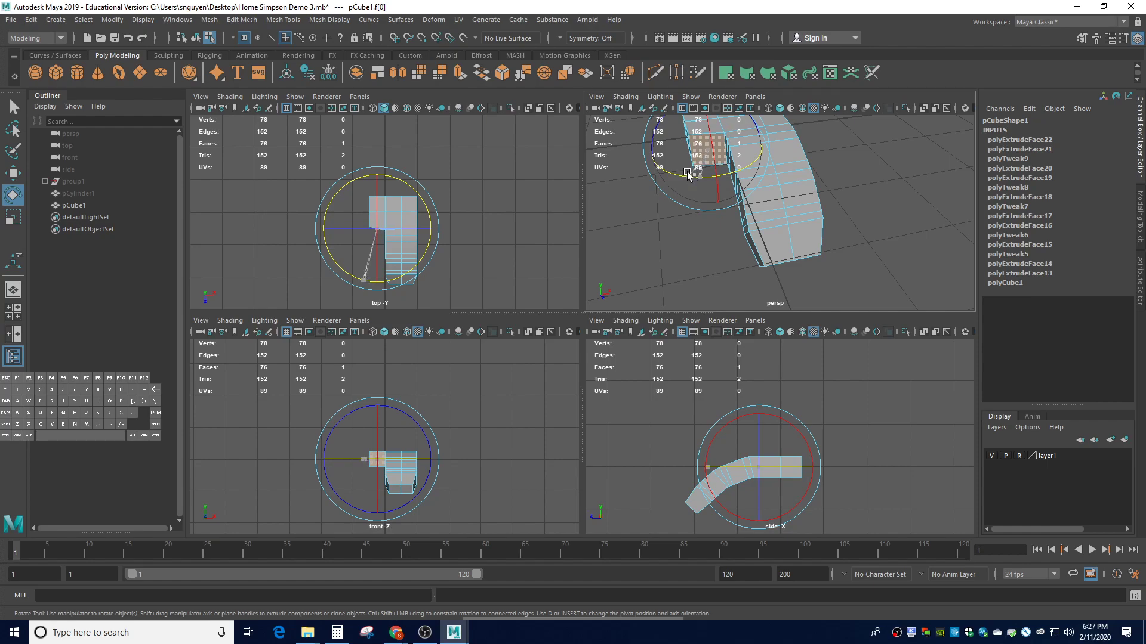
pyautogui.moveTo(686, 173); pyautogui.dragTo(687, 173)
pyautogui.moveTo(727, 177); pyautogui.dragTo(712, 173)
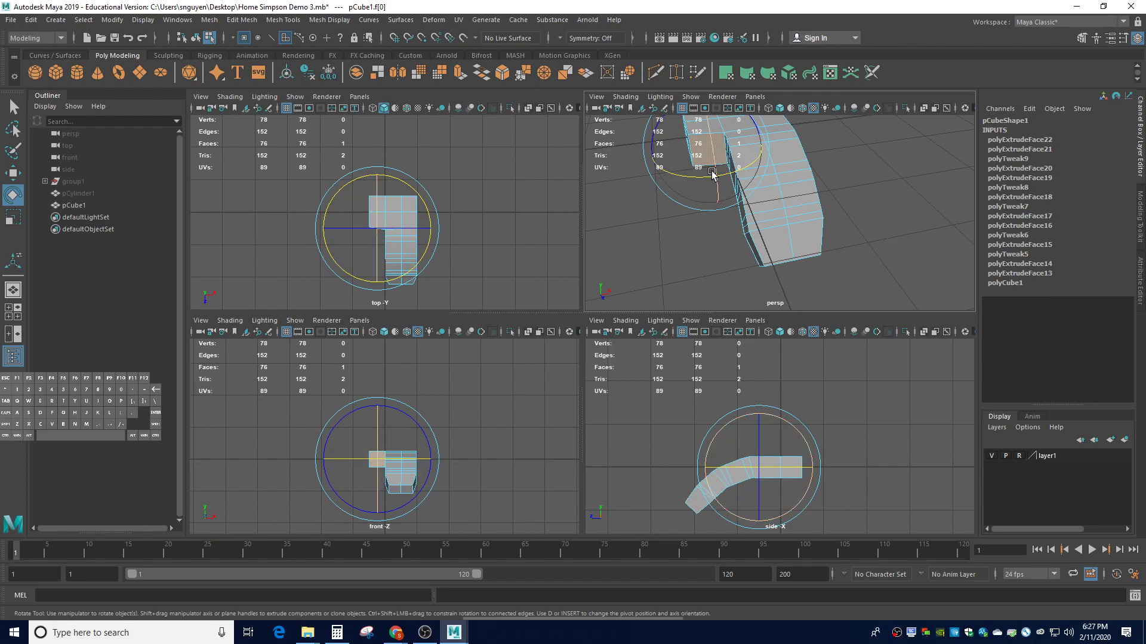
# - Try to extrude the angled face by about 0.484 and rotate it further outward, and undo the rotation and extrusion
pyautogui.hotkey('ctrl', 'e')
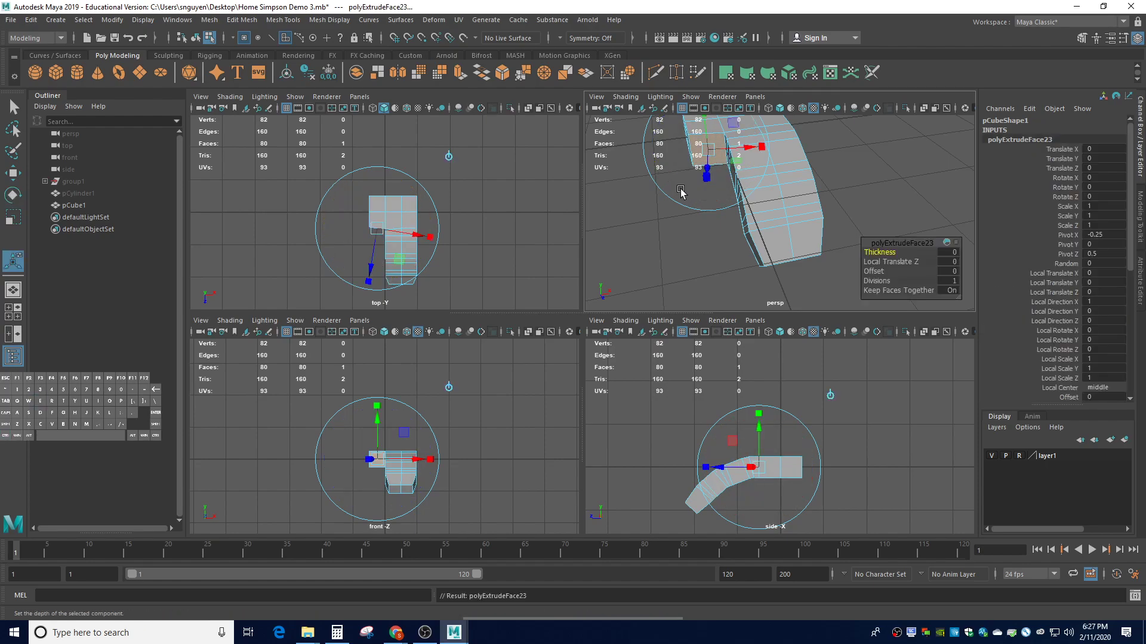
pyautogui.moveTo(705, 179); pyautogui.dragTo(706, 189)
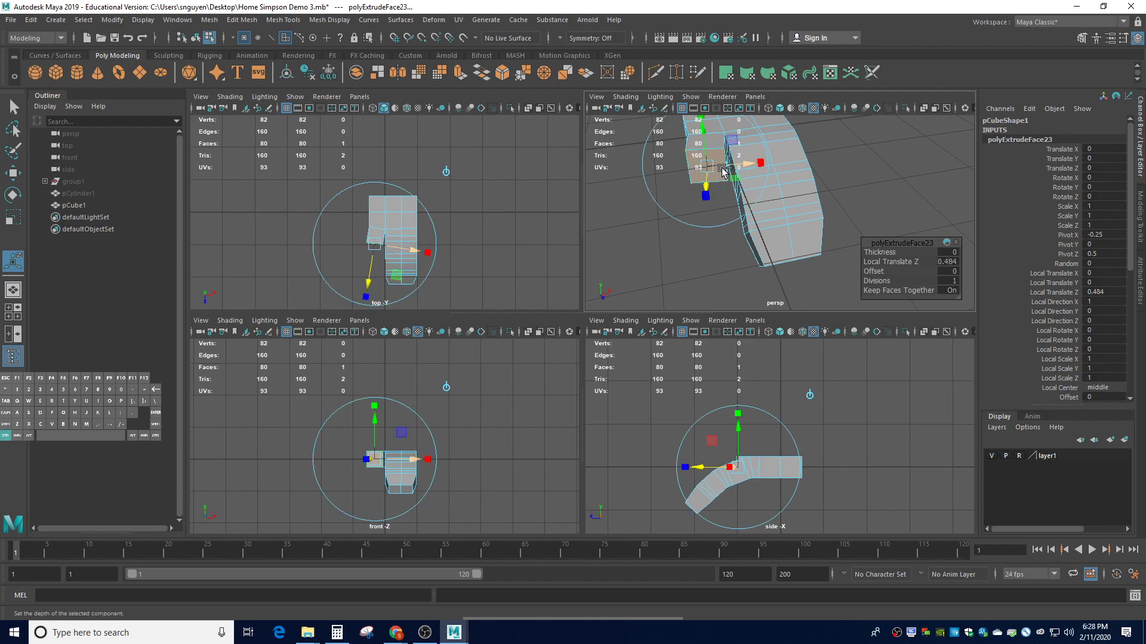
pyautogui.hotkey('ctrl', 'z')
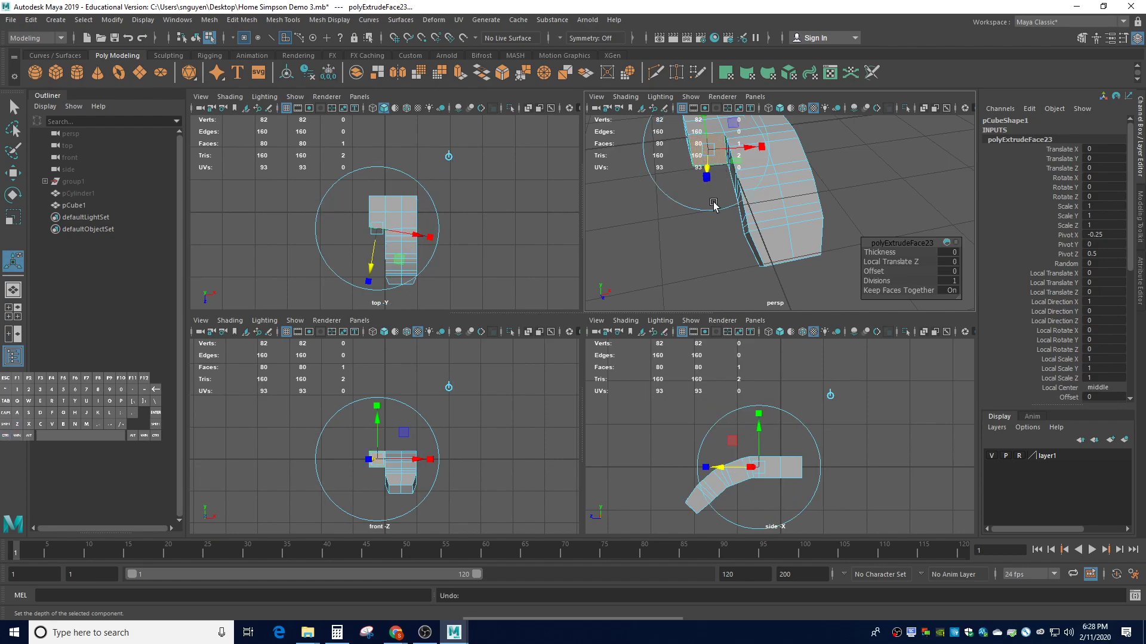
pyautogui.press('e')
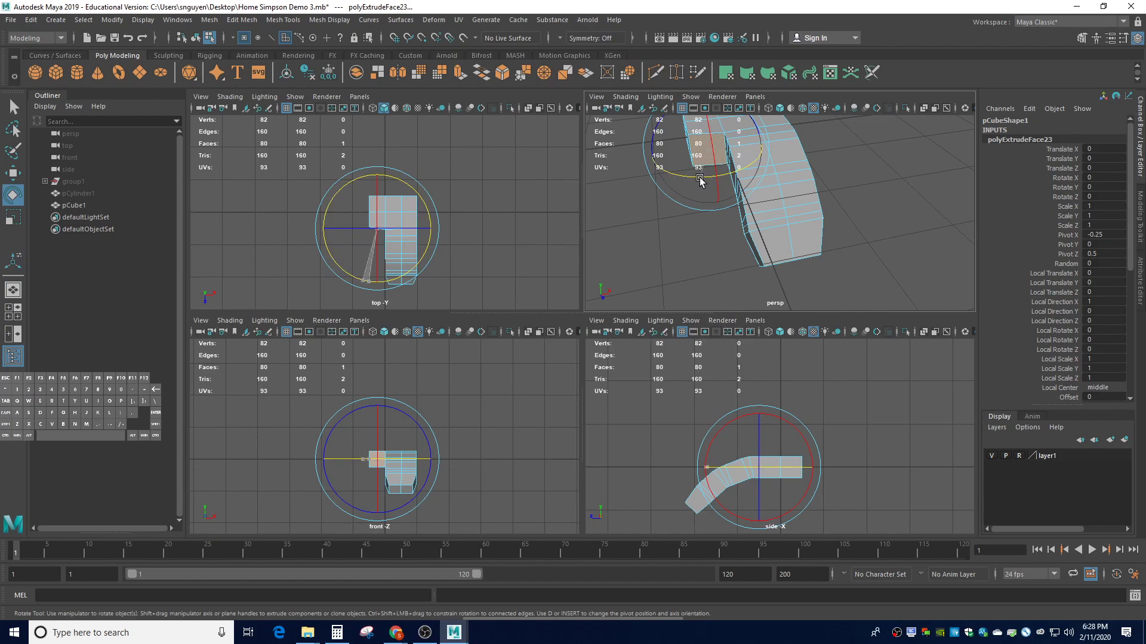
pyautogui.moveTo(713, 186); pyautogui.dragTo(691, 175)
pyautogui.hotkey('ctrl', 'z')
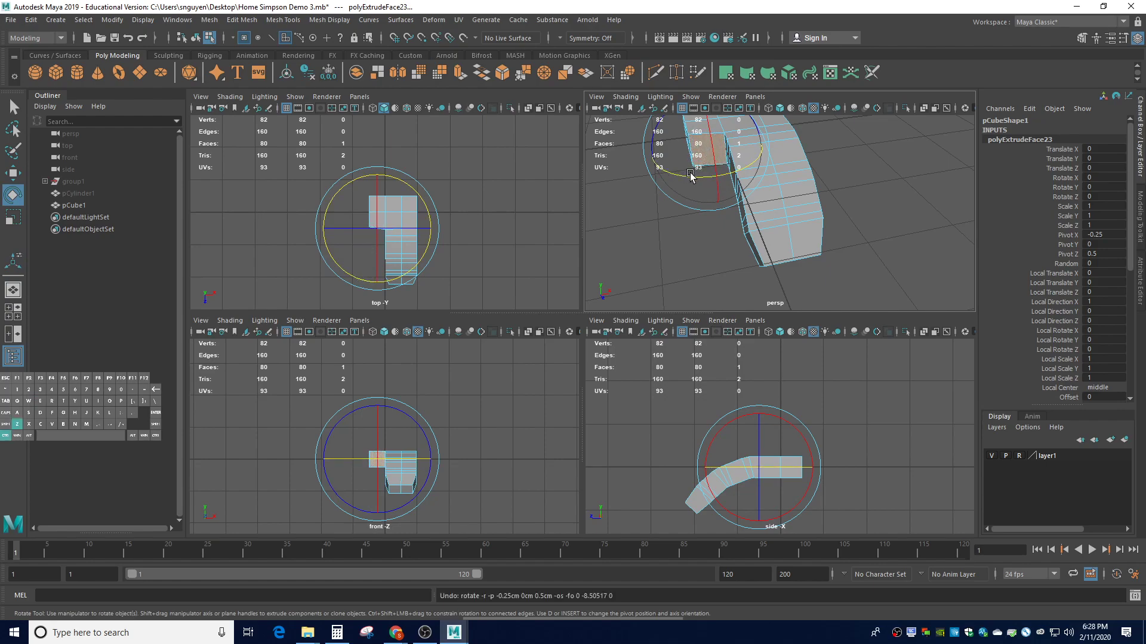
pyautogui.hotkey('ctrl', 'z')
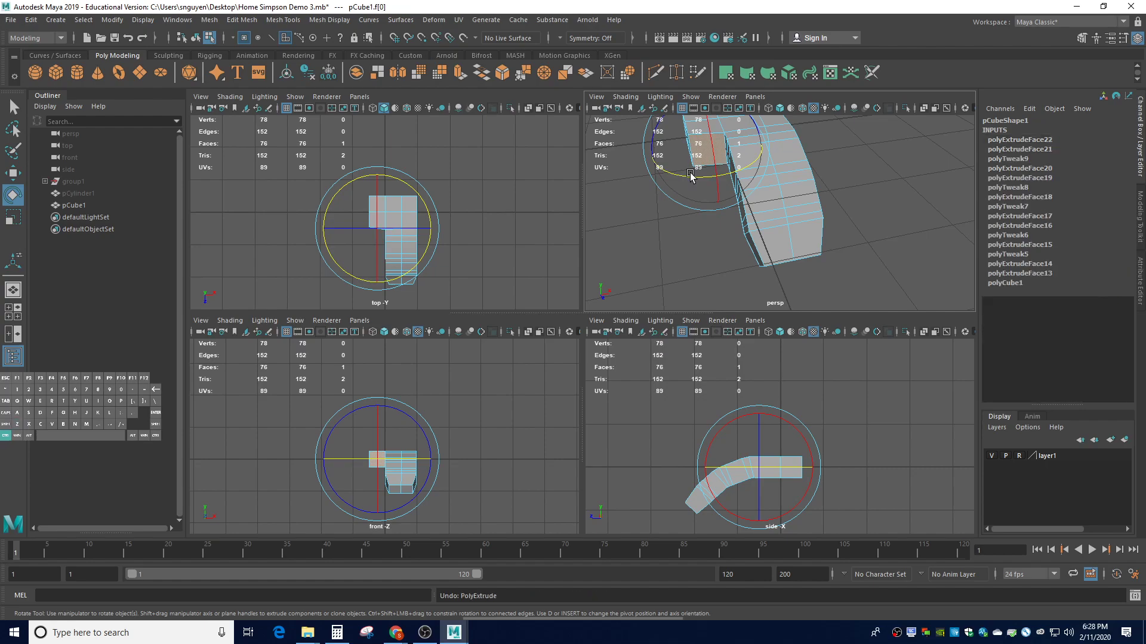
# - Adjust the rotation of the front face beside the curved section and extrude it by about 0.183
pyautogui.moveTo(697, 179); pyautogui.dragTo(704, 187)
pyautogui.hotkey('ctrl', 'e')
pyautogui.moveTo(713, 170); pyautogui.dragTo(812, 204)
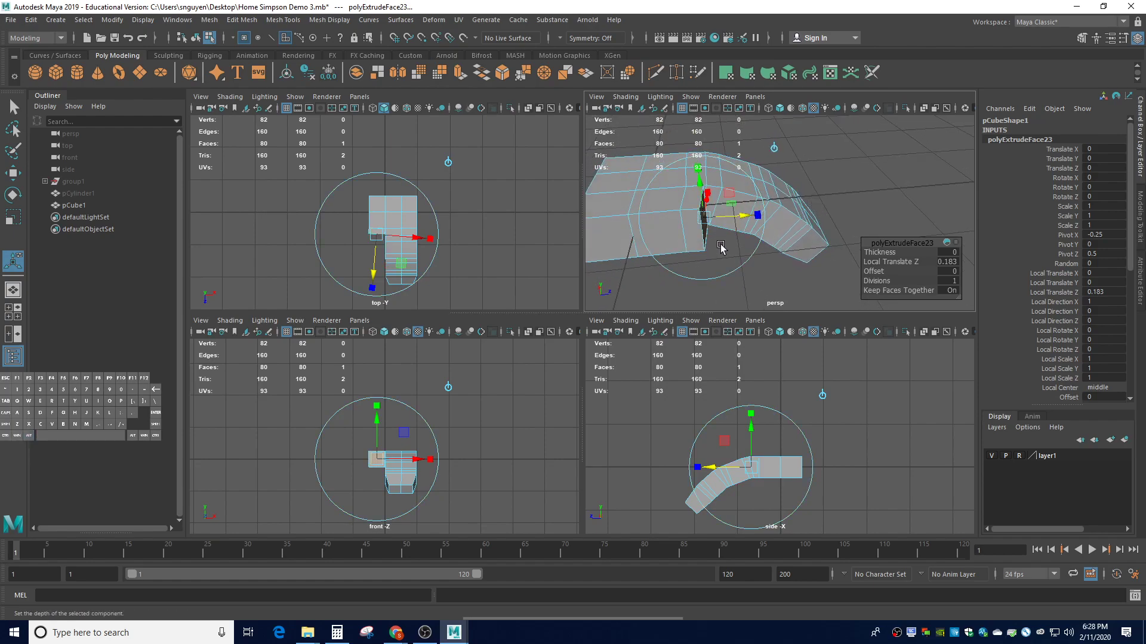
# - Rotate the extruded end face downward, extrude it by about 0.121, and tilt it further downward
pyautogui.press('e')
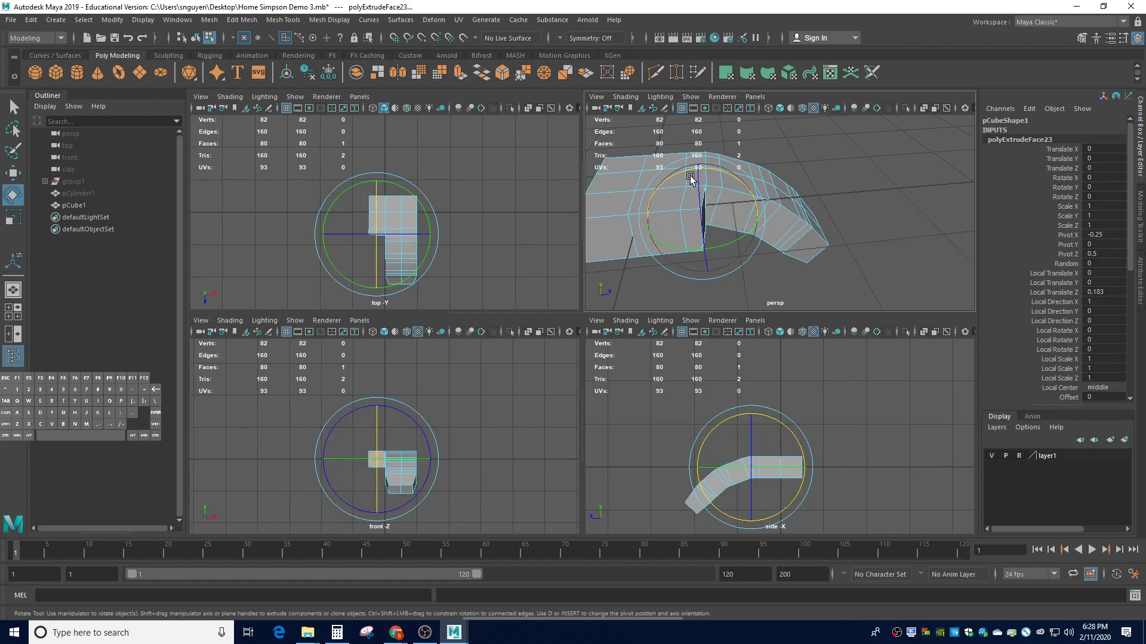
pyautogui.hotkey('ctrl', 'e')
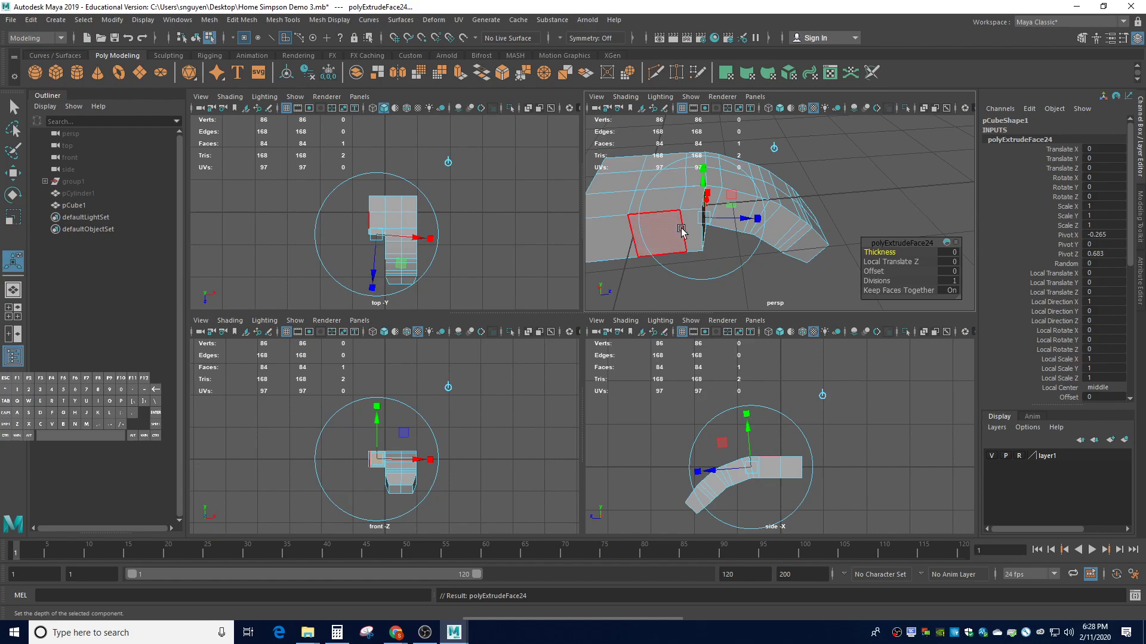
pyautogui.moveTo(729, 224); pyautogui.dragTo(748, 225)
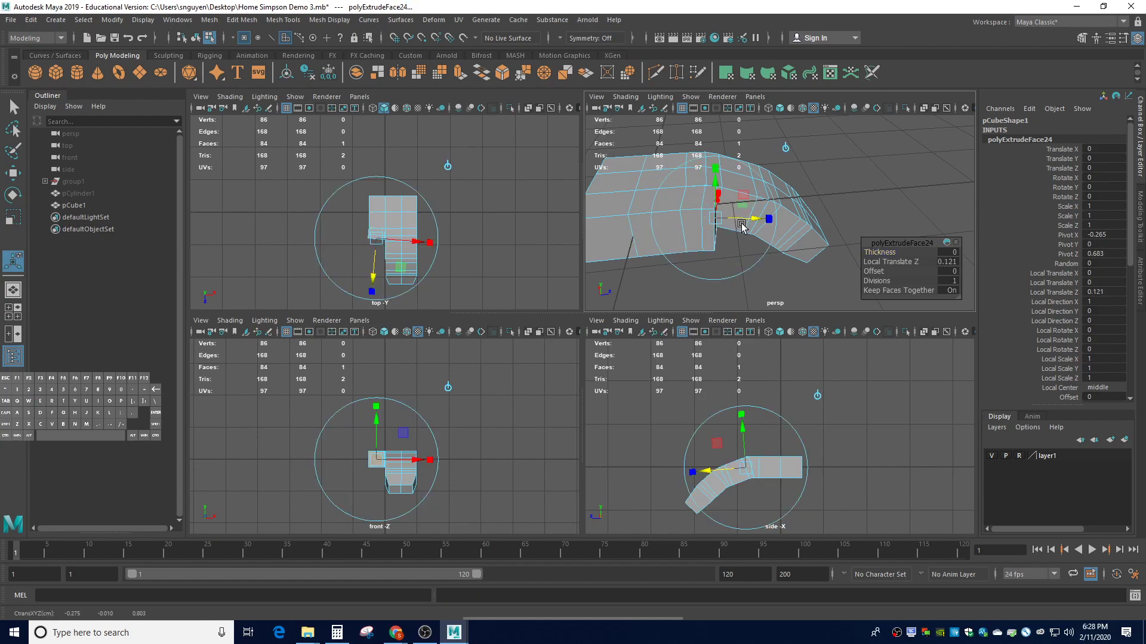
pyautogui.press('e')
pyautogui.moveTo(689, 177); pyautogui.dragTo(697, 177)
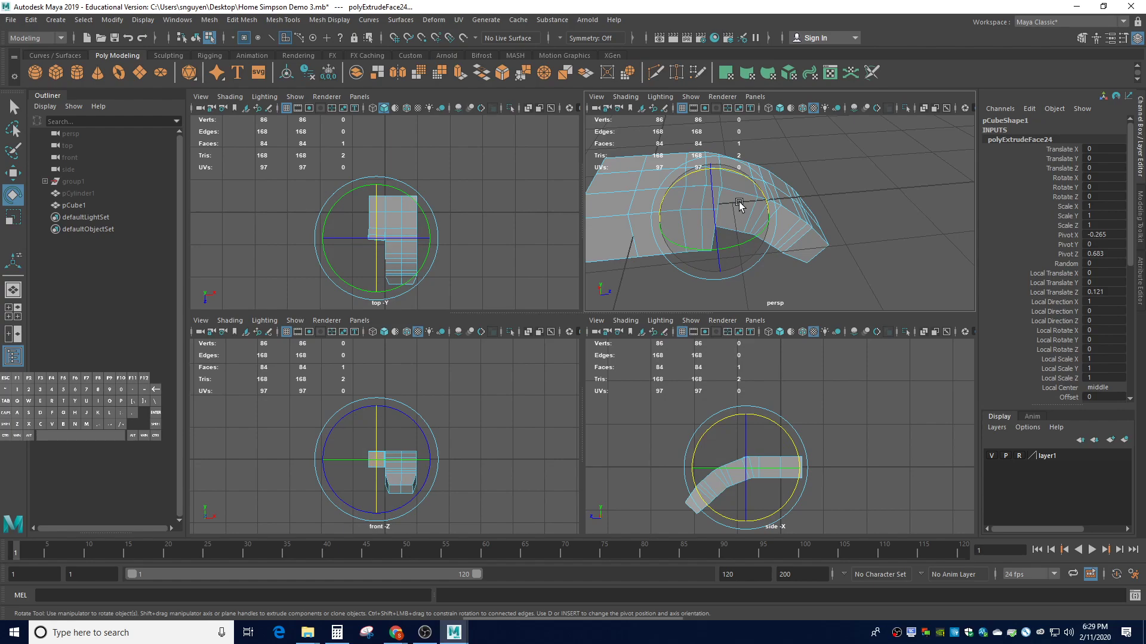
# - Extrude the end face to lengthen the second section, extrude it again by about 0.076, and rotate it downward
pyautogui.hotkey('ctrl', 'e')
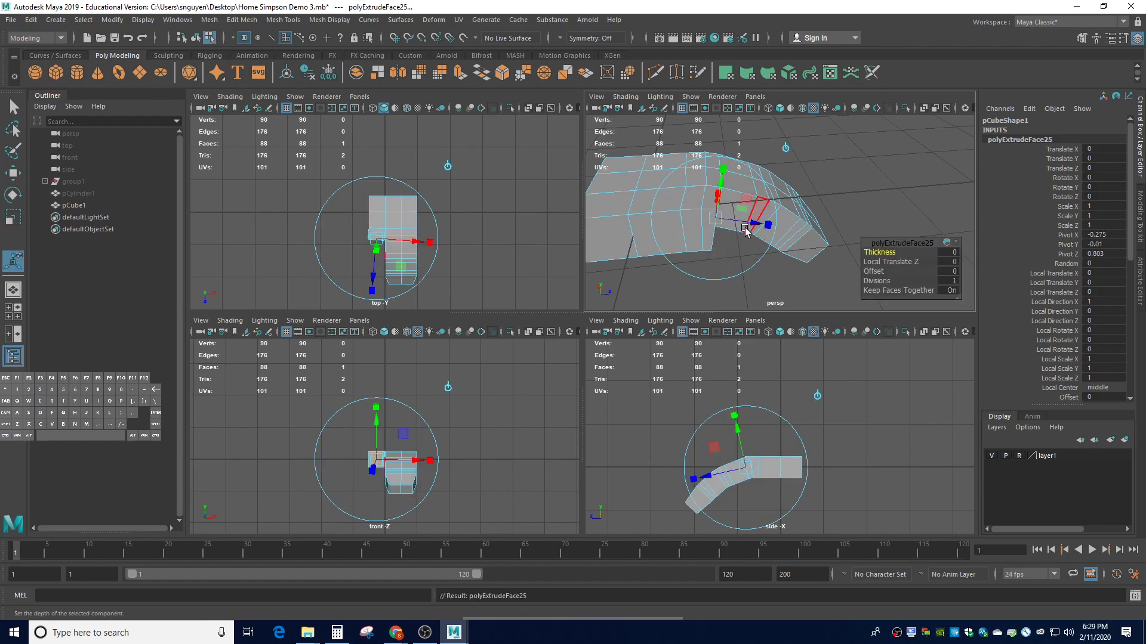
pyautogui.moveTo(749, 224); pyautogui.dragTo(774, 247)
pyautogui.hotkey('ctrl', 'e')
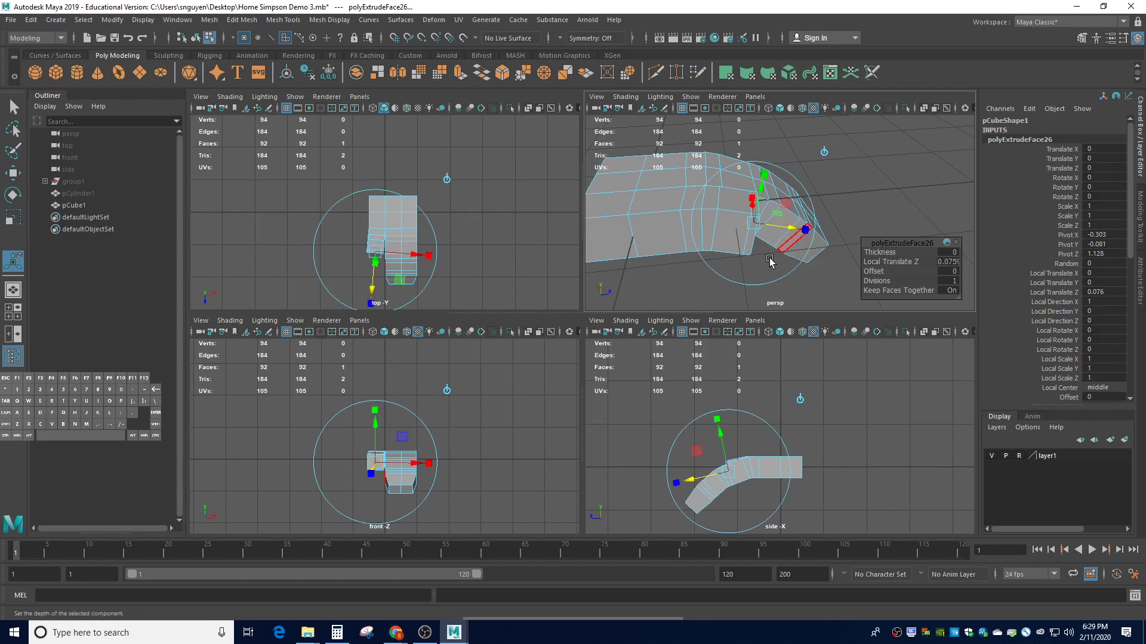
pyautogui.press('e')
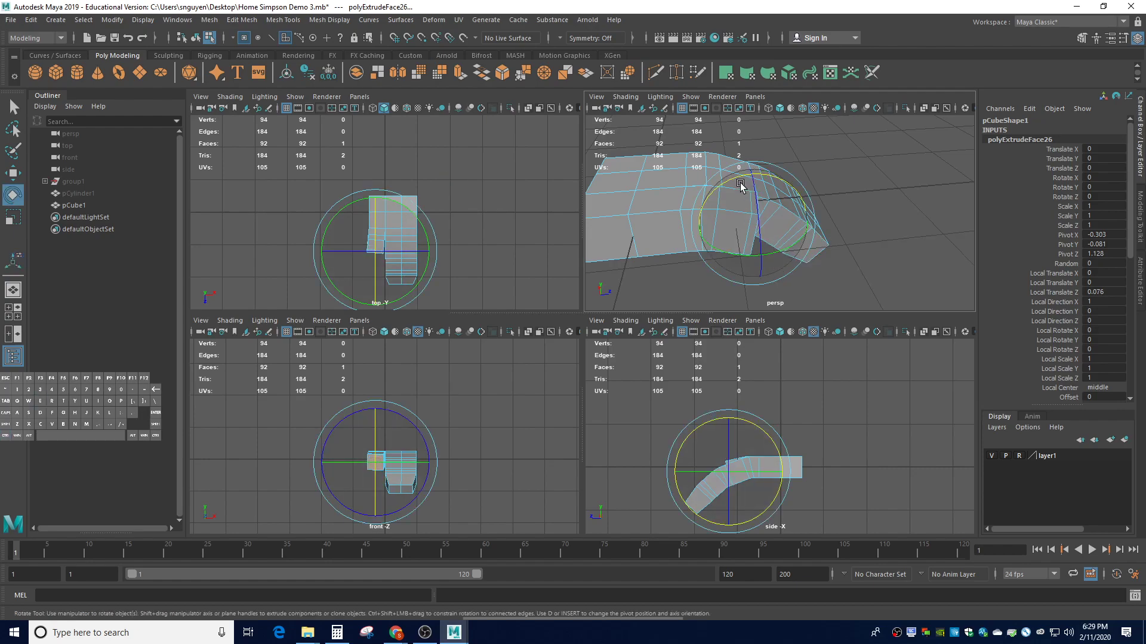
pyautogui.moveTo(738, 179)
pyautogui.mouseDown()
pyautogui.moveTo(748, 185)
pyautogui.moveTo(747, 255)
pyautogui.moveTo(789, 237)
pyautogui.mouseUp()
# - Extrude the second section's end face by about 0.09 and rotate it further downward
pyautogui.hotkey('ctrl', 'e')
pyautogui.moveTo(789, 235); pyautogui.dragTo(791, 237)
pyautogui.press('e')
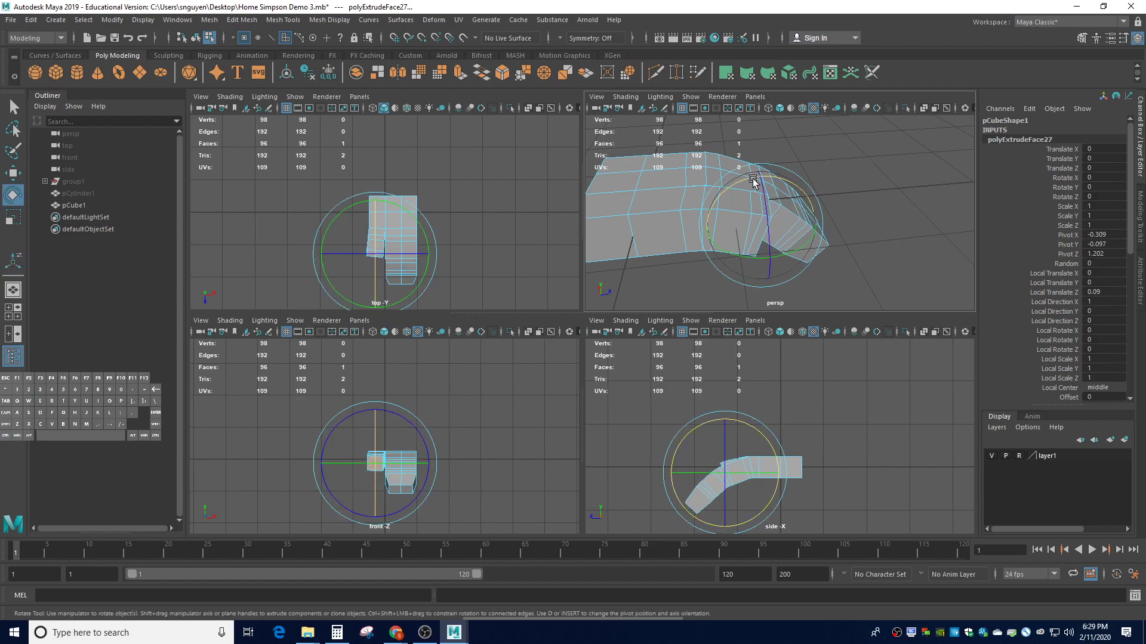
pyautogui.moveTo(752, 180); pyautogui.dragTo(764, 182)
# - Extrude the end face along its downward direction, extrude it again by about 0.089, and rotate it further downward
pyautogui.hotkey('ctrl', 'e')
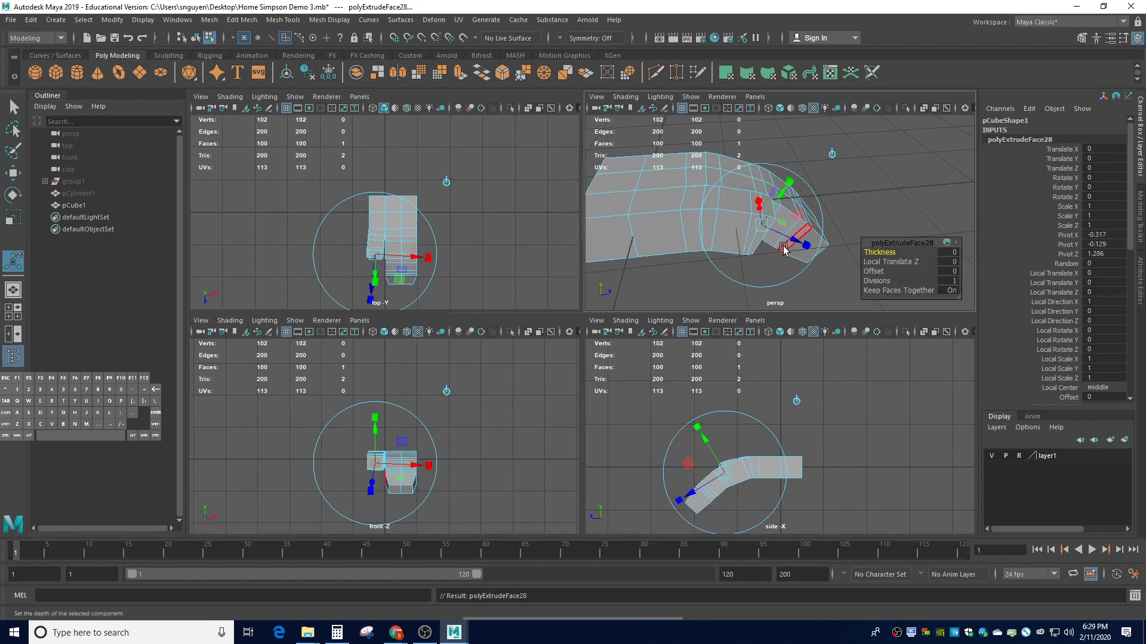
pyautogui.moveTo(791, 242); pyautogui.dragTo(763, 290)
pyautogui.press('ctrl')
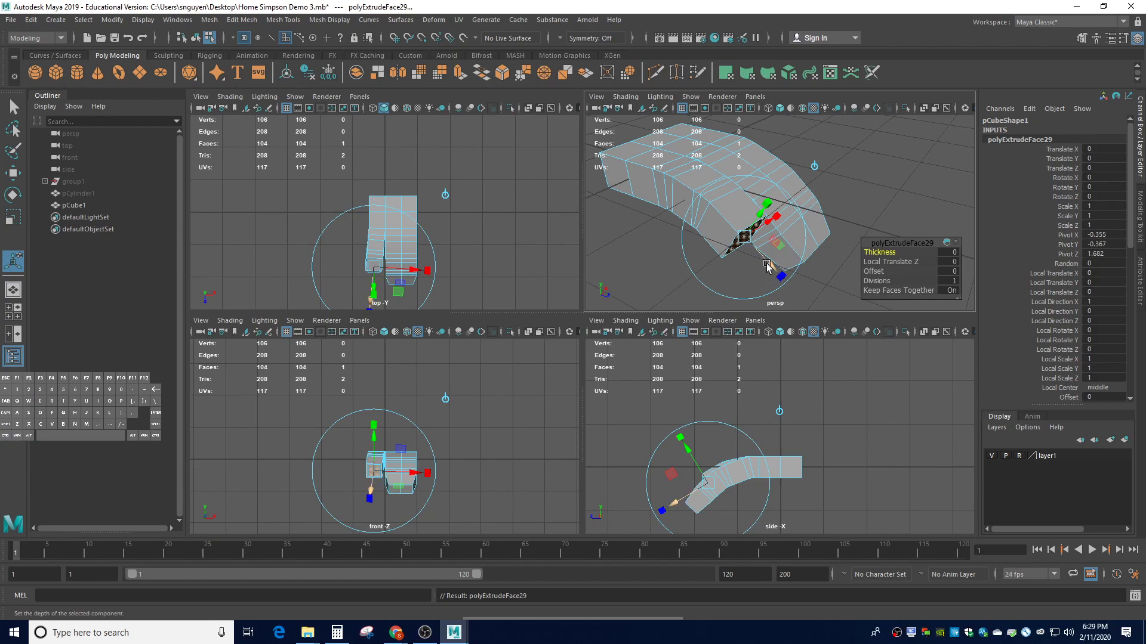
pyautogui.hotkey('ctrl', 'e')
pyautogui.moveTo(770, 266); pyautogui.dragTo(775, 270)
pyautogui.press('e')
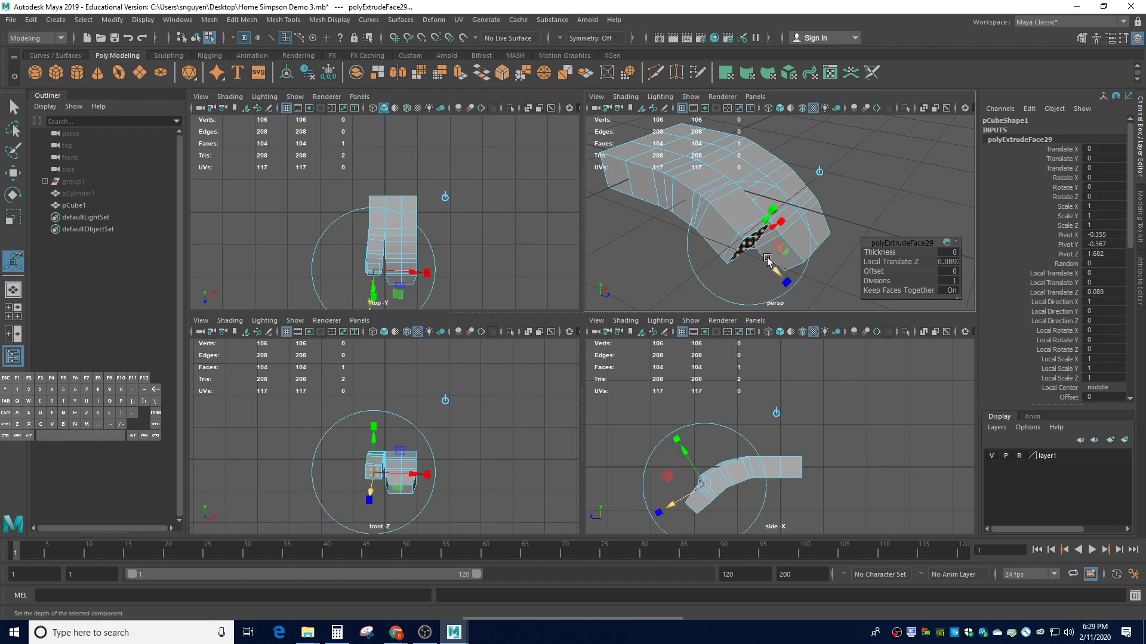
pyautogui.moveTo(771, 247); pyautogui.dragTo(793, 225)
# - Extrude the second section's end face by about 0.099 and rotate it to continue the curve
pyautogui.hotkey('ctrl', 'e')
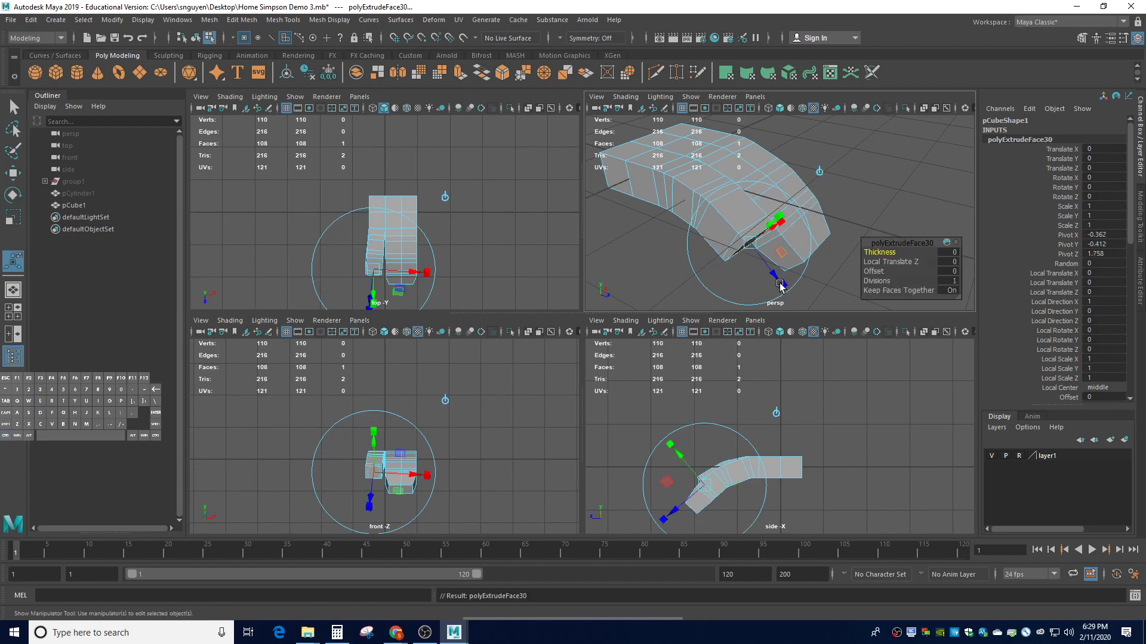
pyautogui.moveTo(773, 272); pyautogui.dragTo(777, 280)
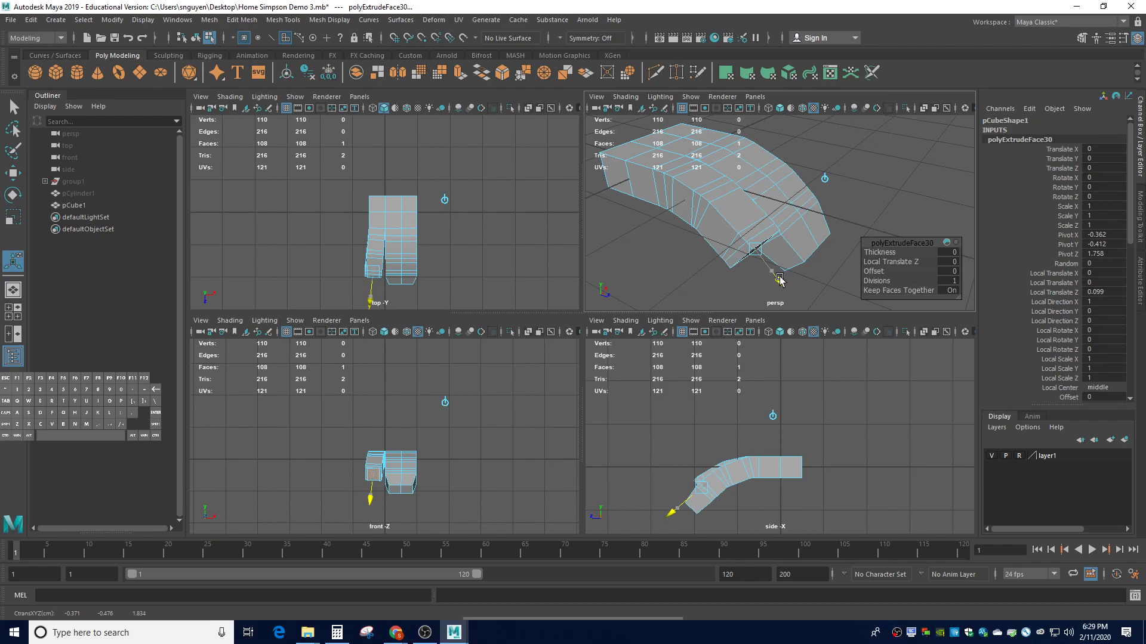
pyautogui.press('e')
pyautogui.moveTo(772, 216); pyautogui.dragTo(779, 219)
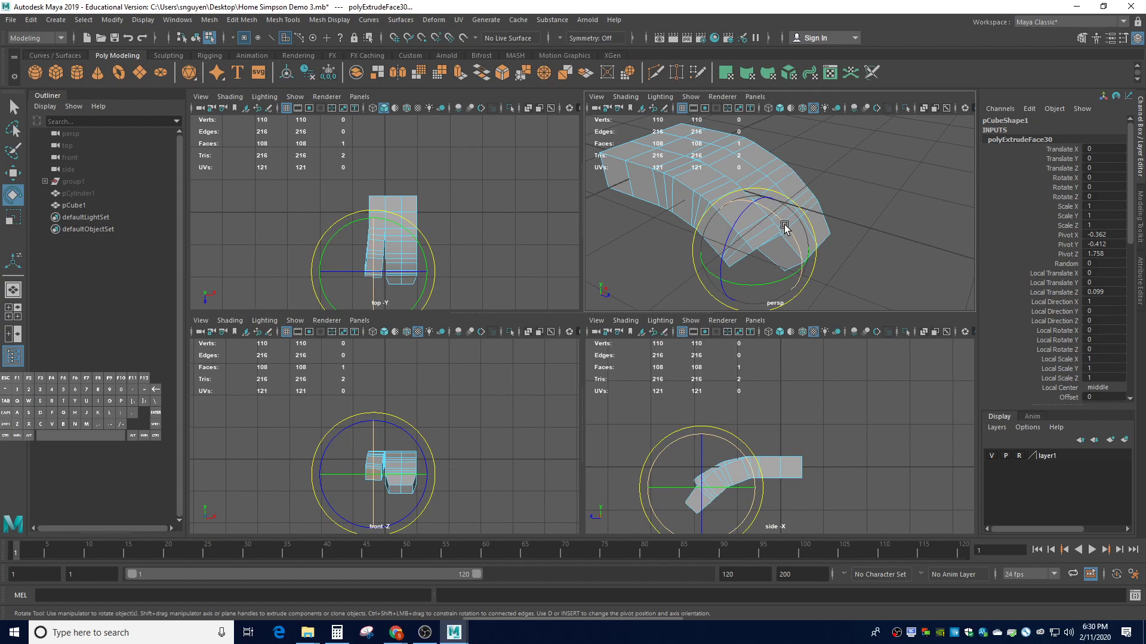
# - Extrude the end face by about 0.374 and scale it down uniformly to taper the second section's tip
pyautogui.hotkey('ctrl', 'e')
pyautogui.moveTo(774, 271); pyautogui.dragTo(791, 305)
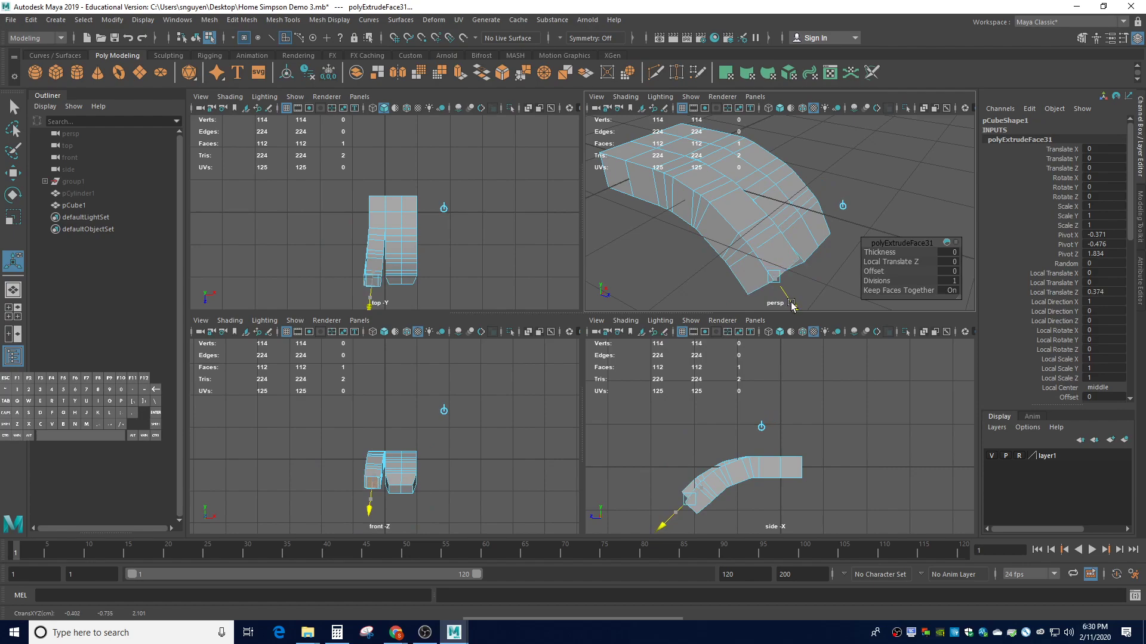
pyautogui.keyDown('alt'); pyautogui.moveTo(847, 298); pyautogui.dragTo(768, 274); pyautogui.keyUp('alt')
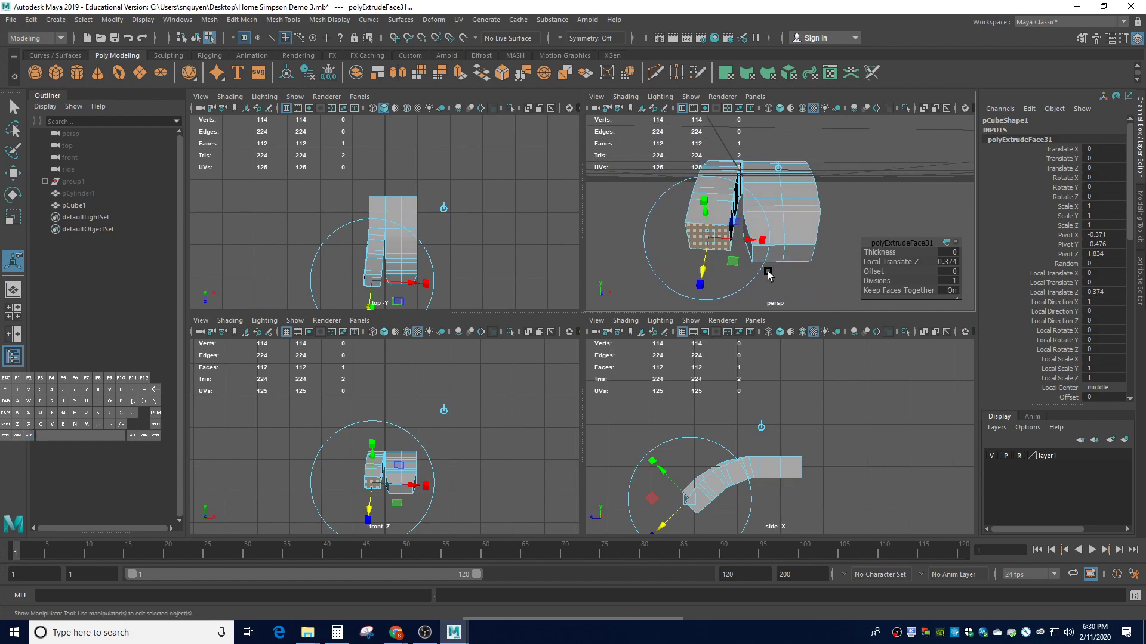
pyautogui.press('r')
pyautogui.moveTo(706, 237); pyautogui.dragTo(699, 238)
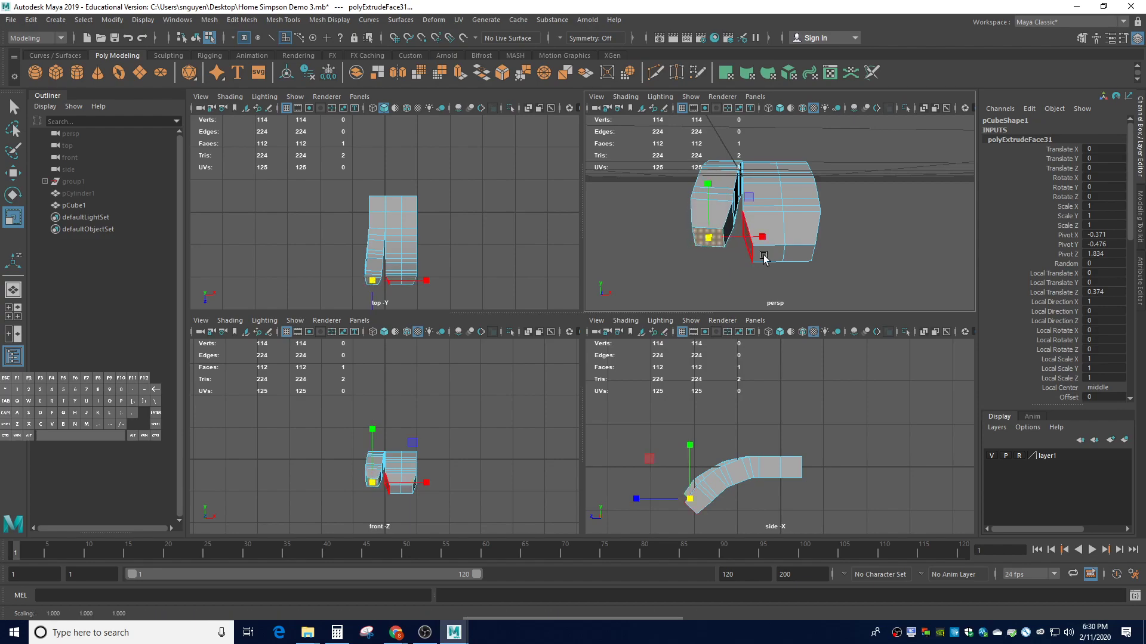
# - Examine the two neighbouring side faces near the block's straight end, selecting each in turn
pyautogui.keyDown('alt'); pyautogui.moveTo(918, 216); pyautogui.dragTo(931, 233); pyautogui.keyUp('alt')
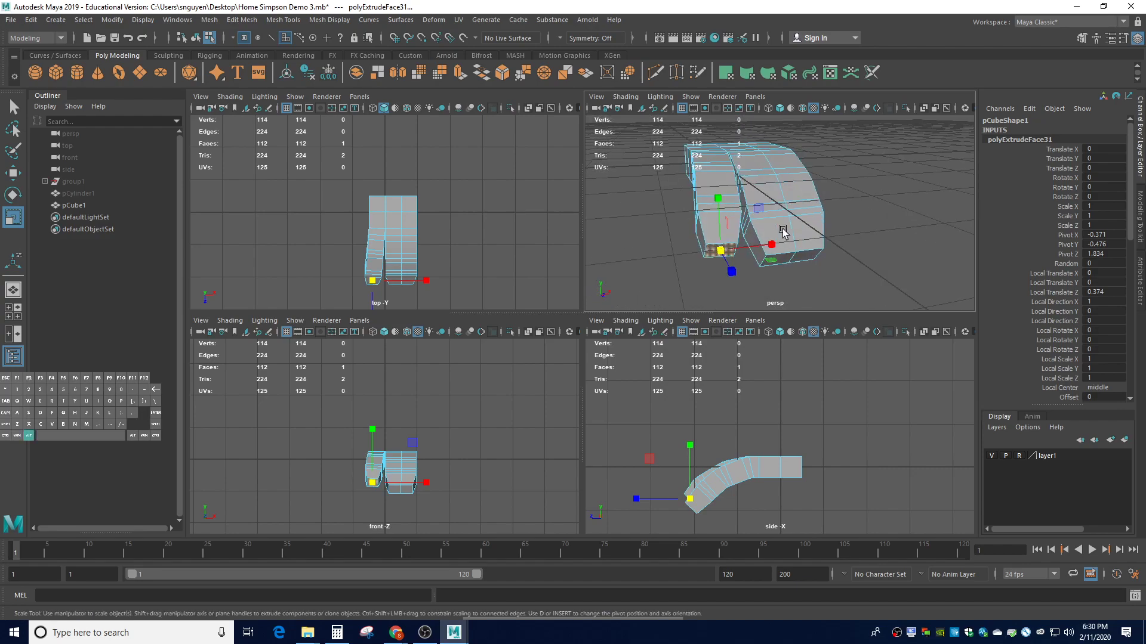
pyautogui.keyDown('alt'); pyautogui.moveTo(802, 214); pyautogui.dragTo(906, 216); pyautogui.keyUp('alt')
pyautogui.click(635, 200)
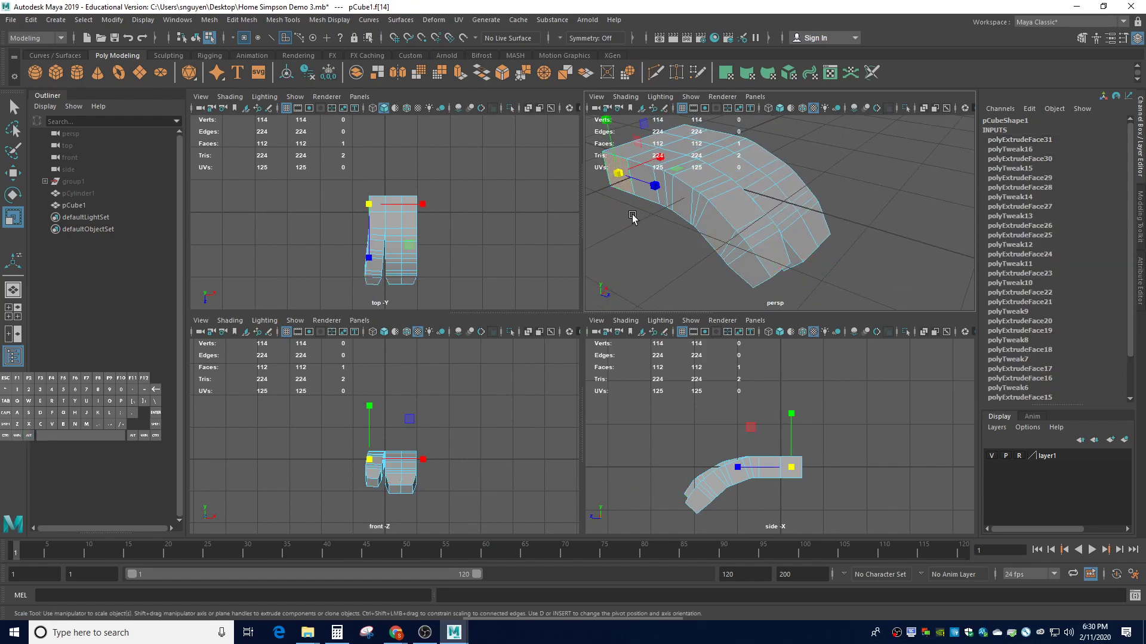
pyautogui.keyDown('alt'); pyautogui.moveTo(637, 238); pyautogui.dragTo(633, 246); pyautogui.keyUp('alt')
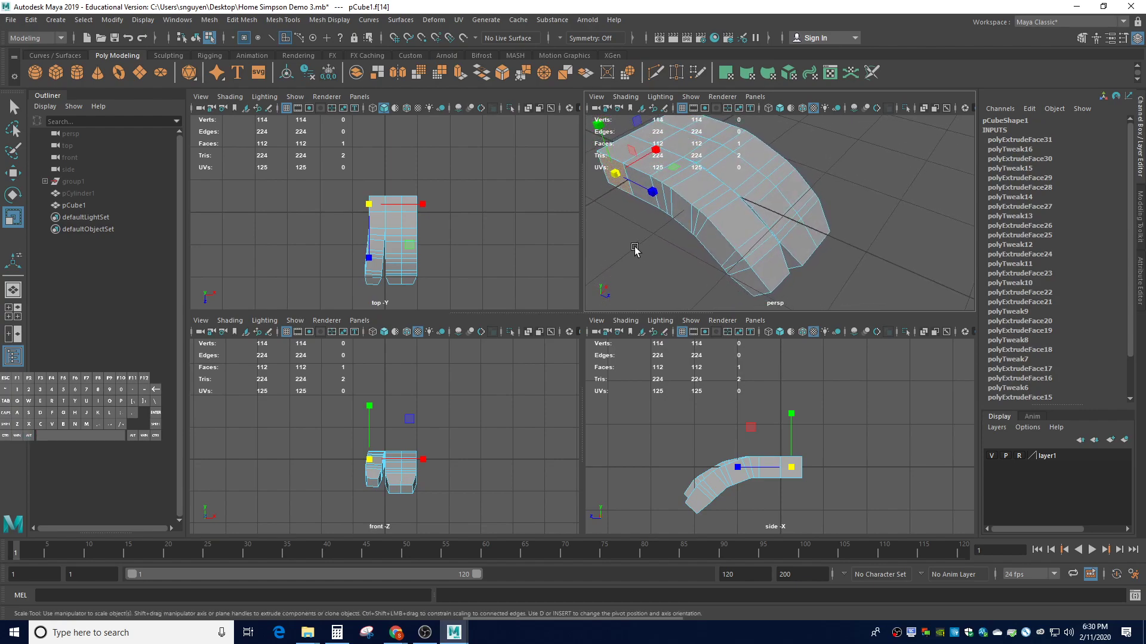
pyautogui.click(640, 174)
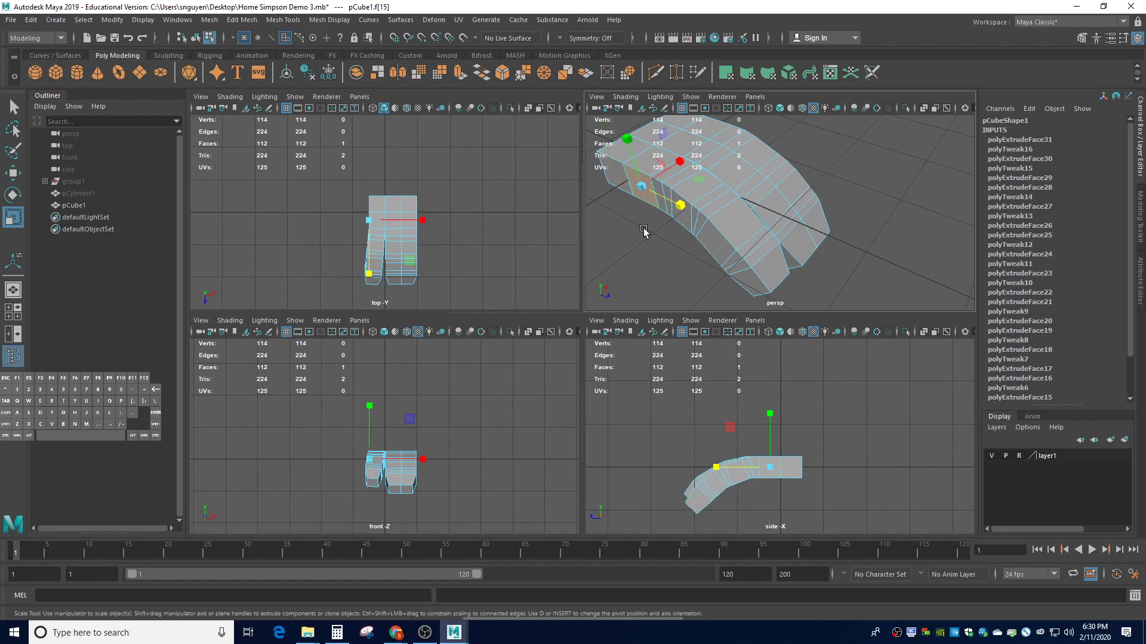
pyautogui.click(617, 178)
pyautogui.click(613, 176)
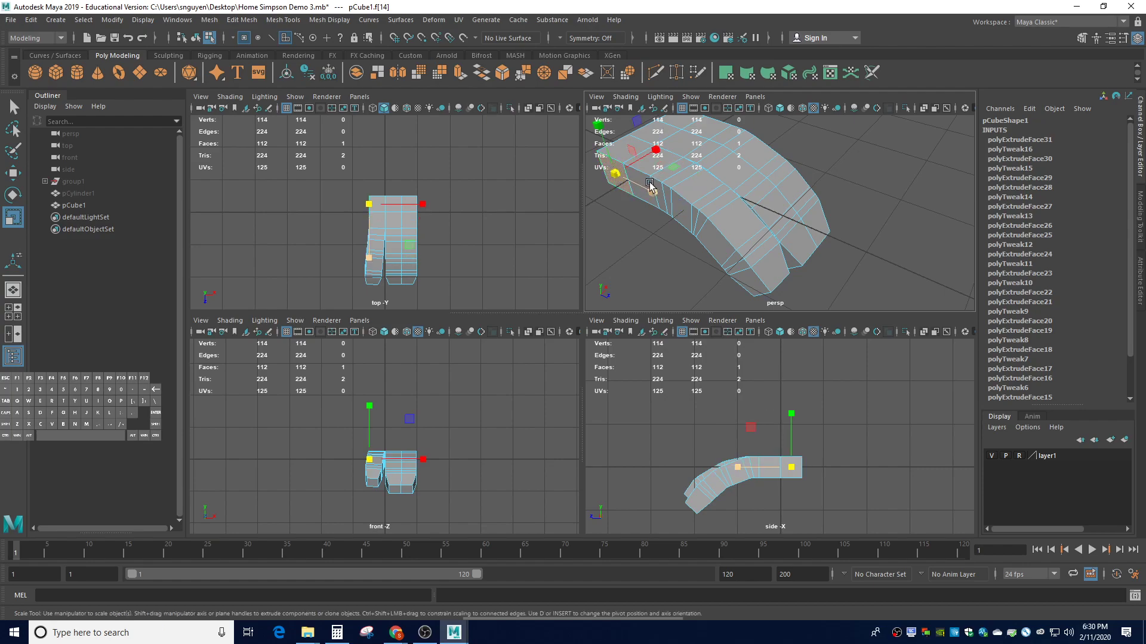
pyautogui.keyDown('shift'); pyautogui.click(612, 173); pyautogui.keyUp('shift')
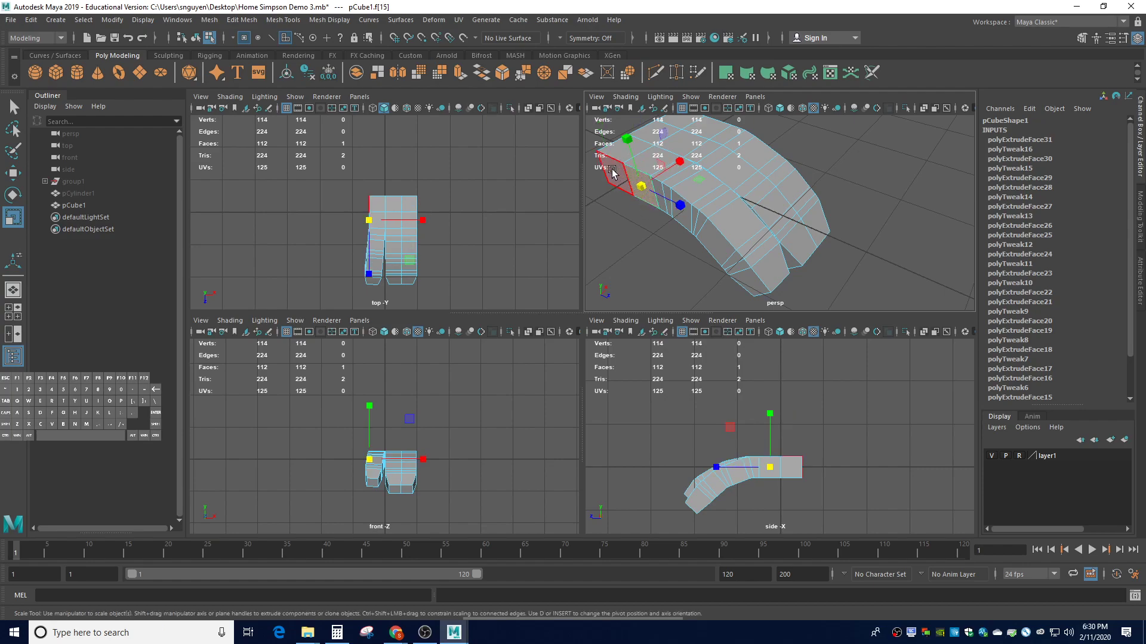
pyautogui.keyDown('alt'); pyautogui.moveTo(639, 236); pyautogui.dragTo(694, 243); pyautogui.keyUp('alt')
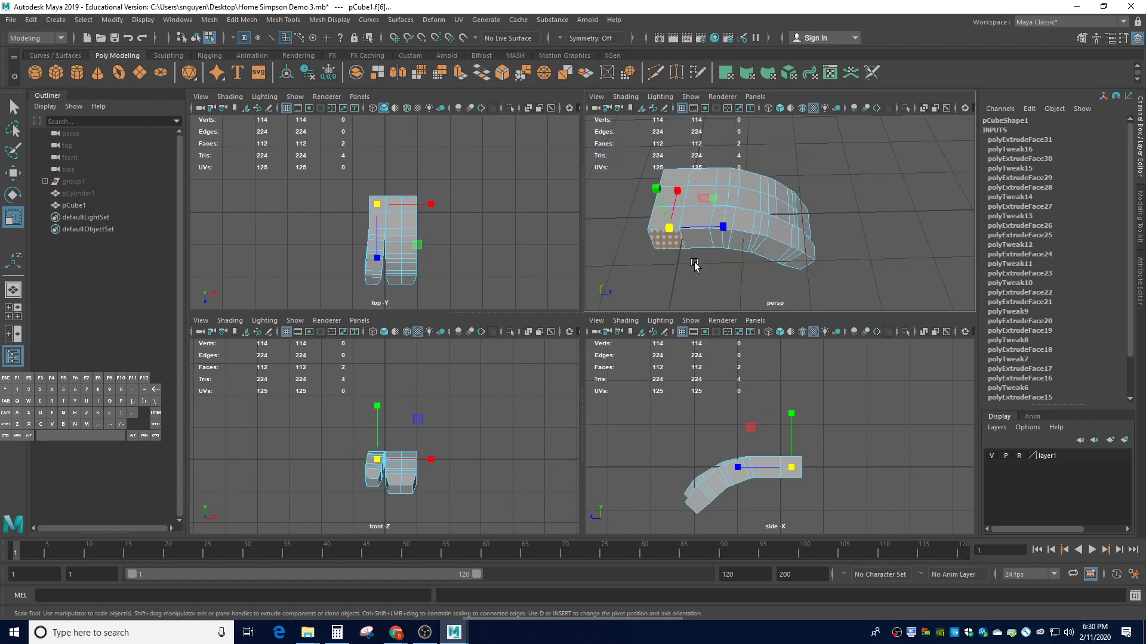
pyautogui.click(694, 243)
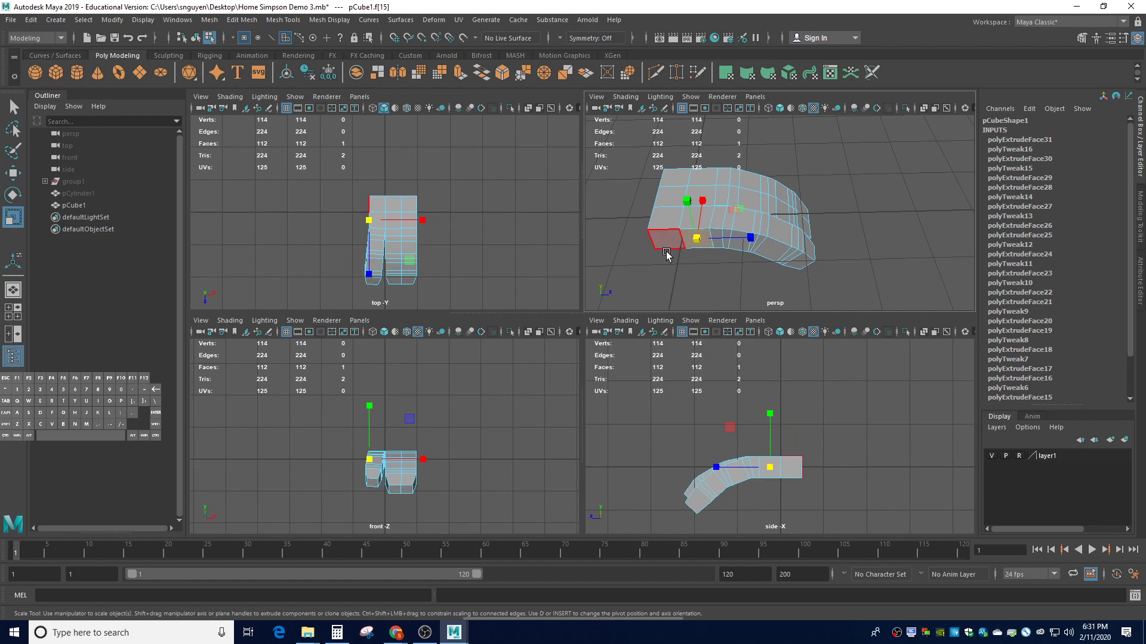
pyautogui.click(667, 246)
pyautogui.click(695, 237)
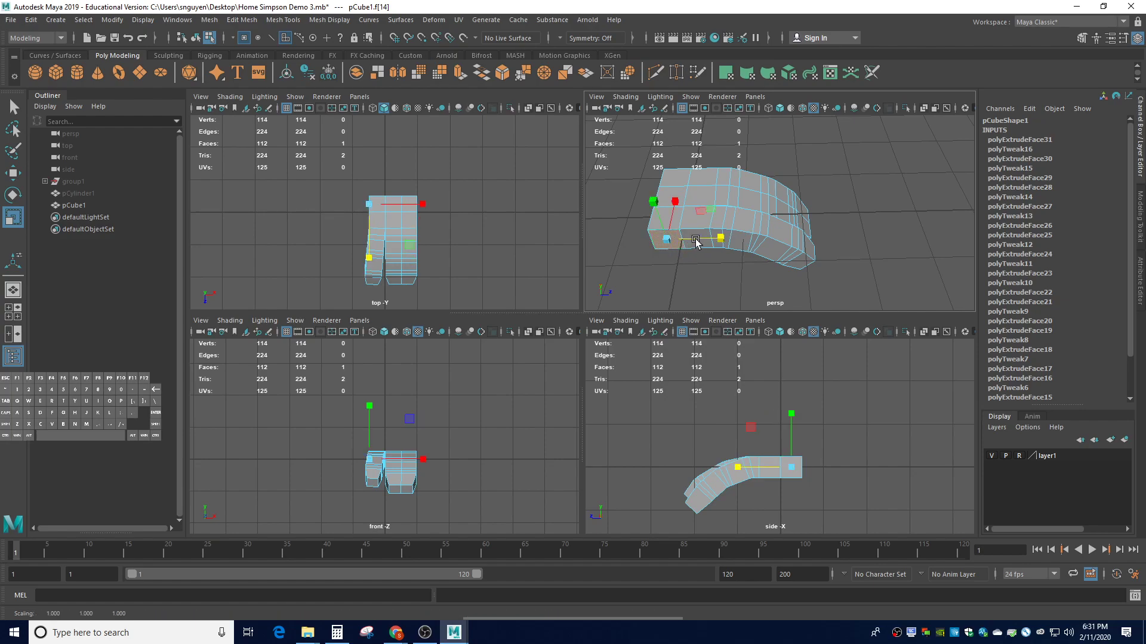
pyautogui.click(695, 239)
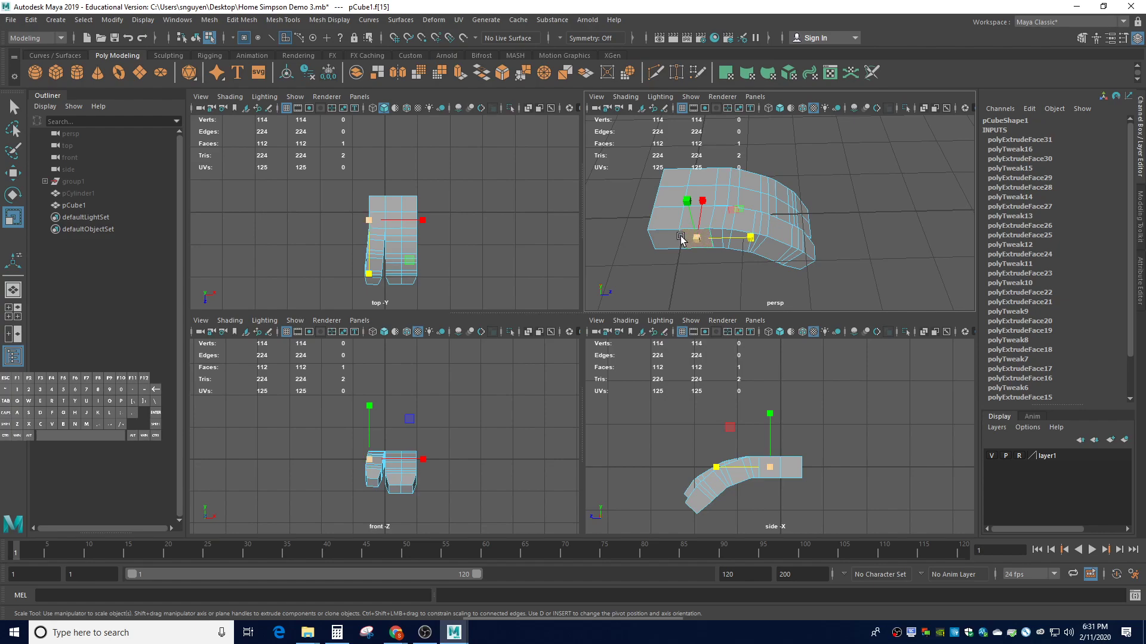
pyautogui.click(660, 252)
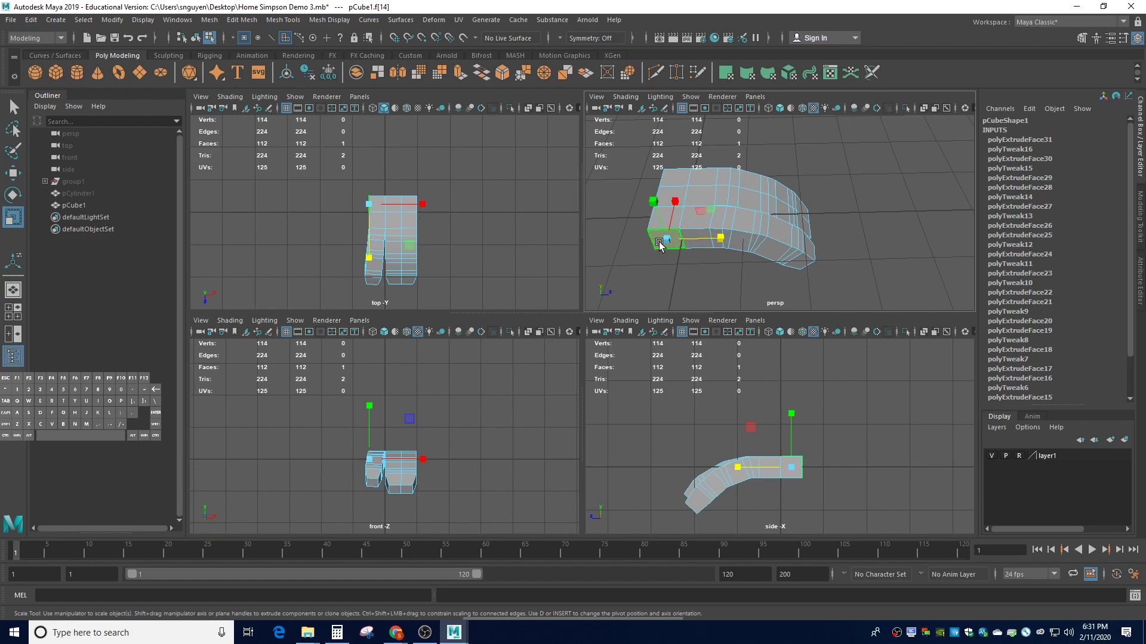
# - Try to extrude the two neighbouring side faces together outward by about 0.336
pyautogui.click(696, 239)
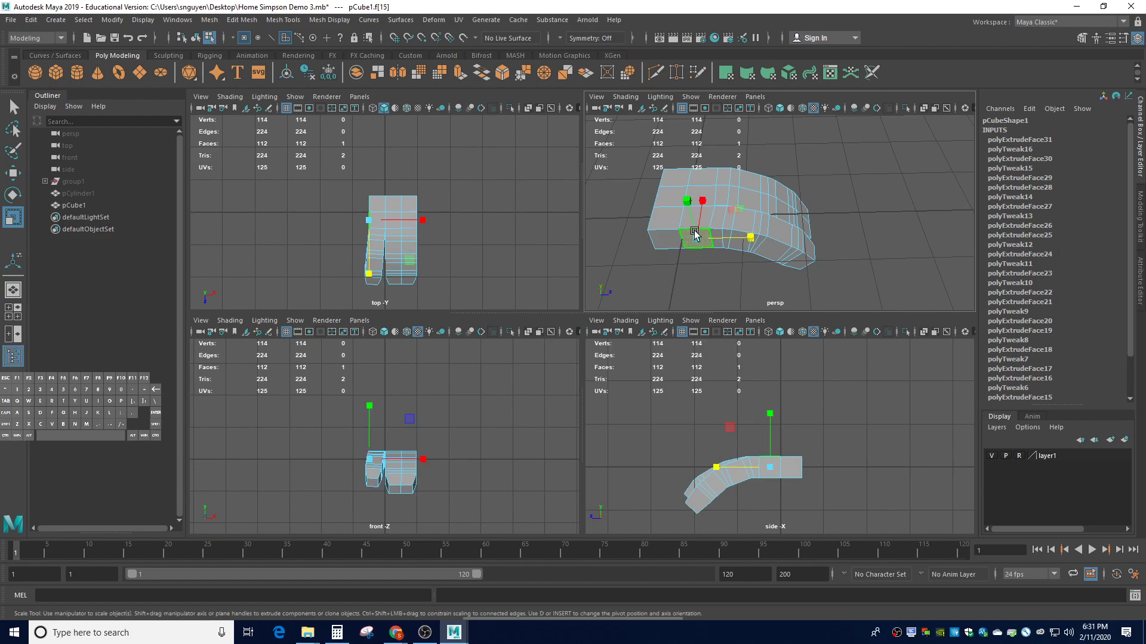
pyautogui.keyDown('shift'); pyautogui.click(671, 233); pyautogui.keyUp('shift')
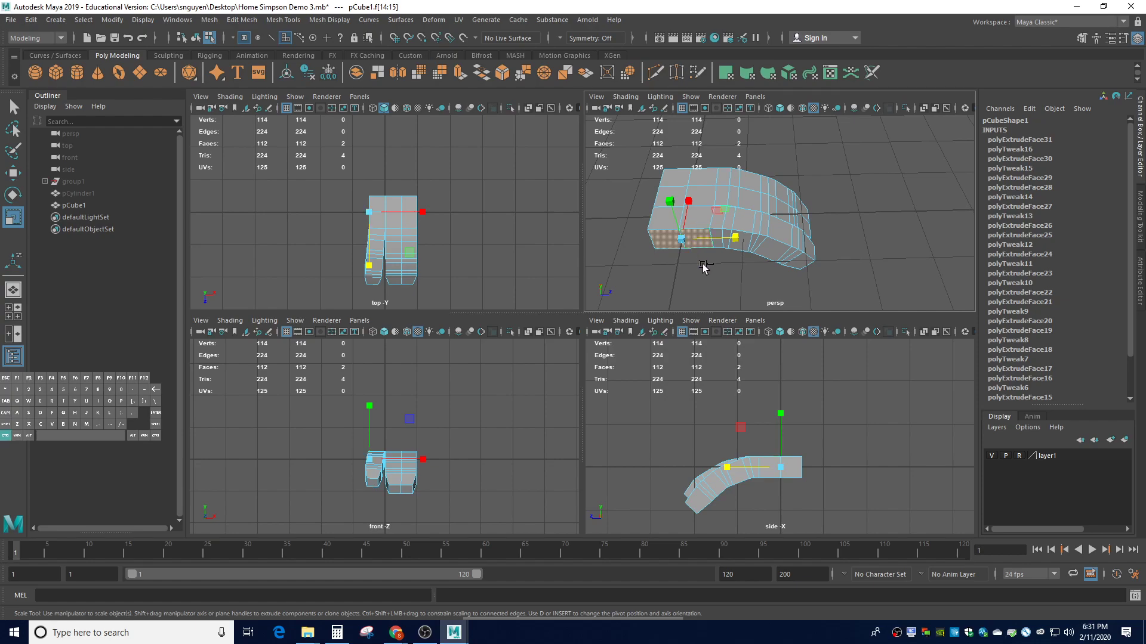
pyautogui.hotkey('ctrl', 'e')
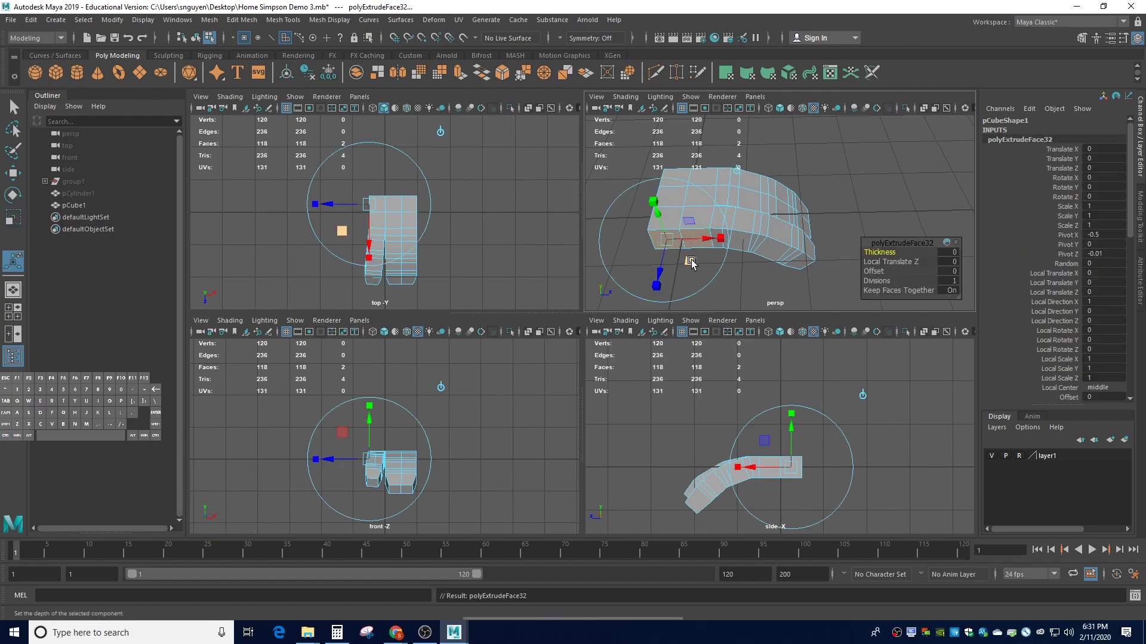
pyautogui.moveTo(662, 261); pyautogui.dragTo(674, 282)
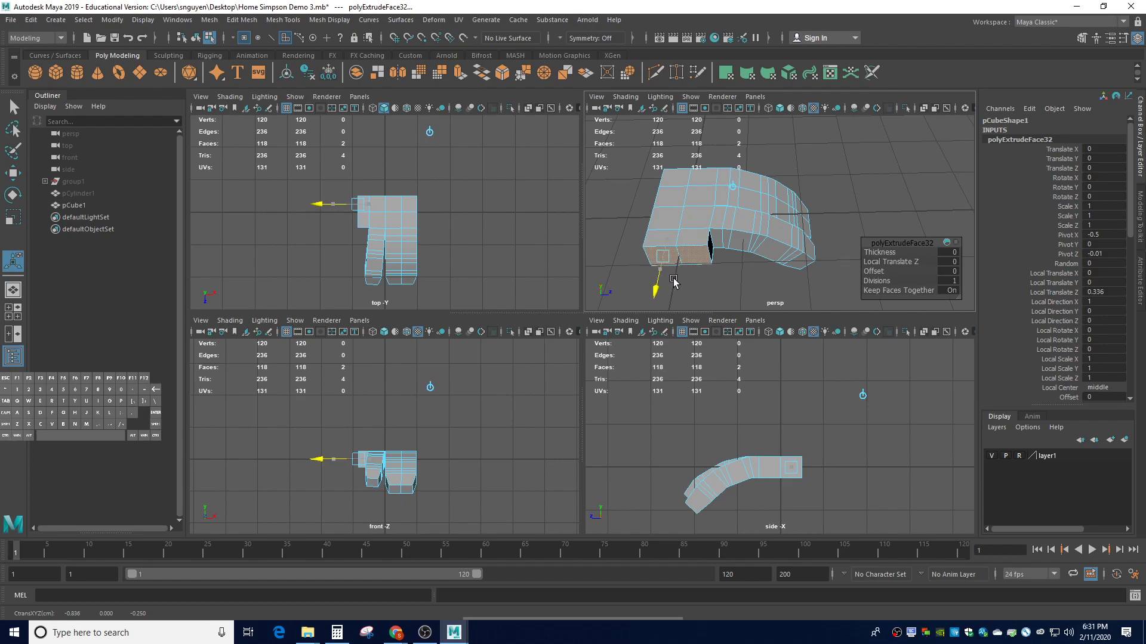
pyautogui.moveTo(673, 282); pyautogui.dragTo(674, 282)
pyautogui.hotkey('ctrl', 'z')
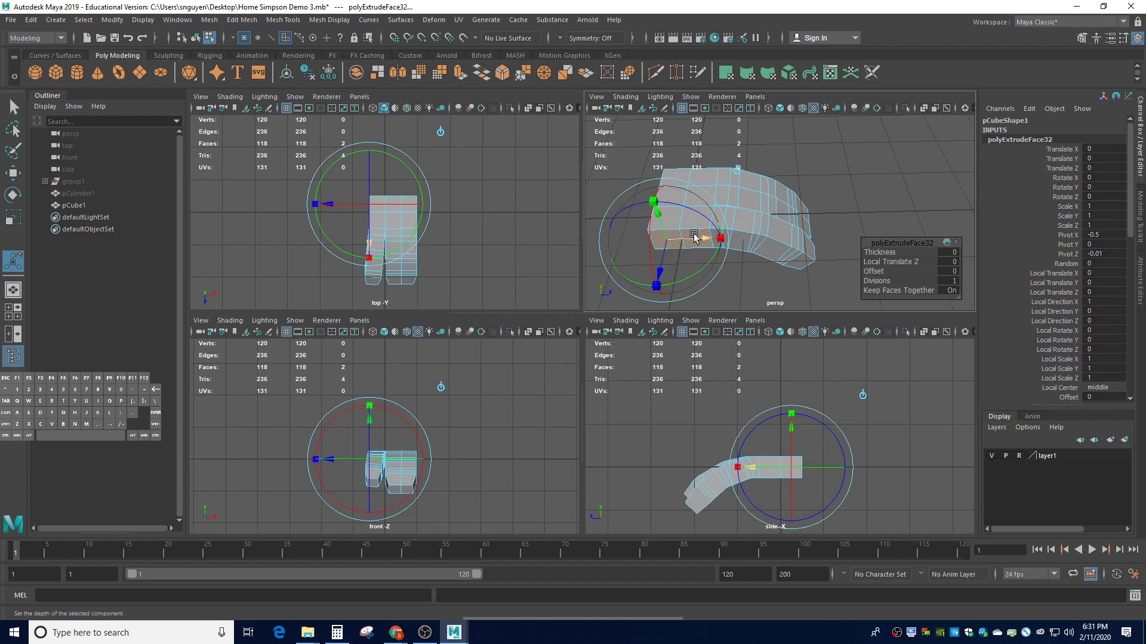
# - Extrude only the side face nearest the block's straight end outward by about 0.112 and rotate it slightly toward the curved sections
pyautogui.press('q')
pyautogui.click(667, 240)
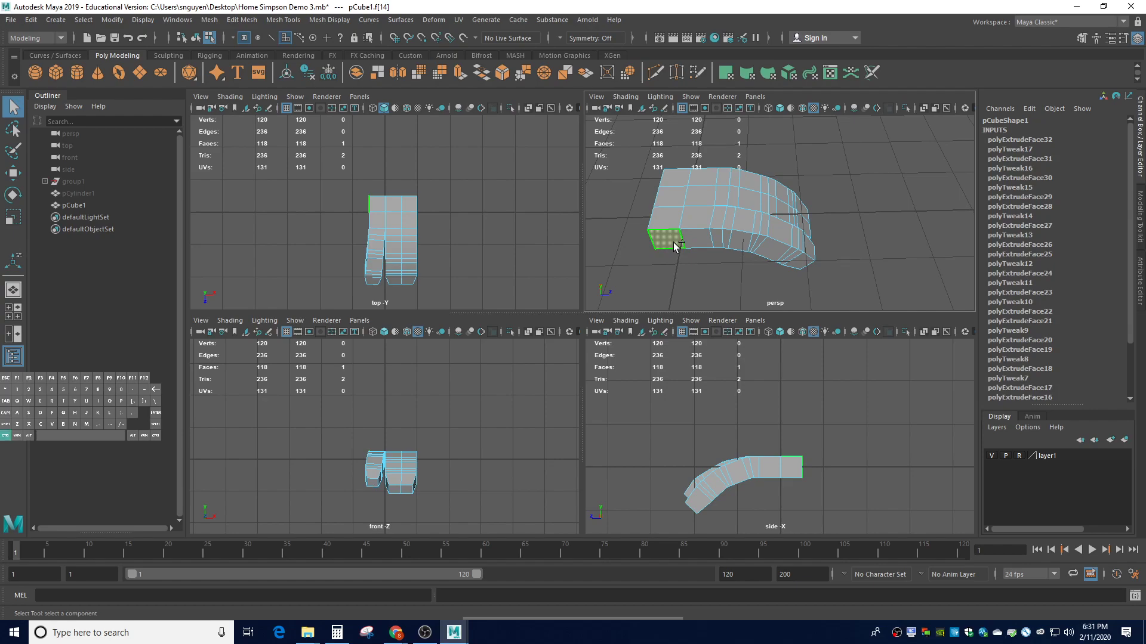
pyautogui.hotkey('ctrl', 'e')
pyautogui.moveTo(670, 257)
pyautogui.mouseDown()
pyautogui.moveTo(668, 278)
pyautogui.moveTo(675, 270)
pyautogui.mouseUp()
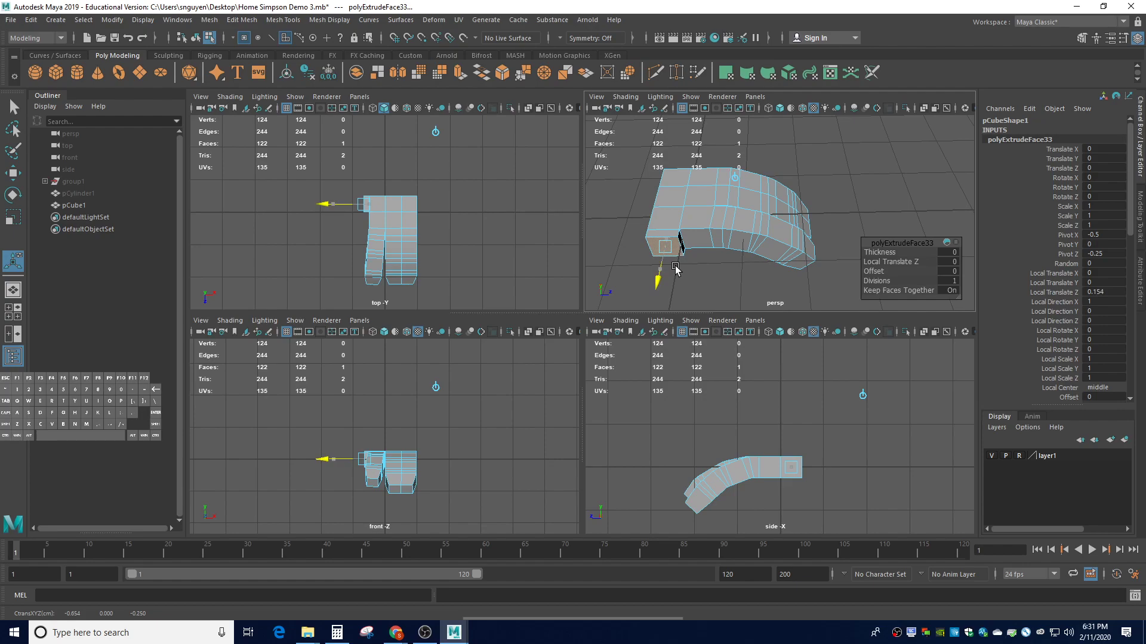
pyautogui.moveTo(676, 270); pyautogui.dragTo(680, 270)
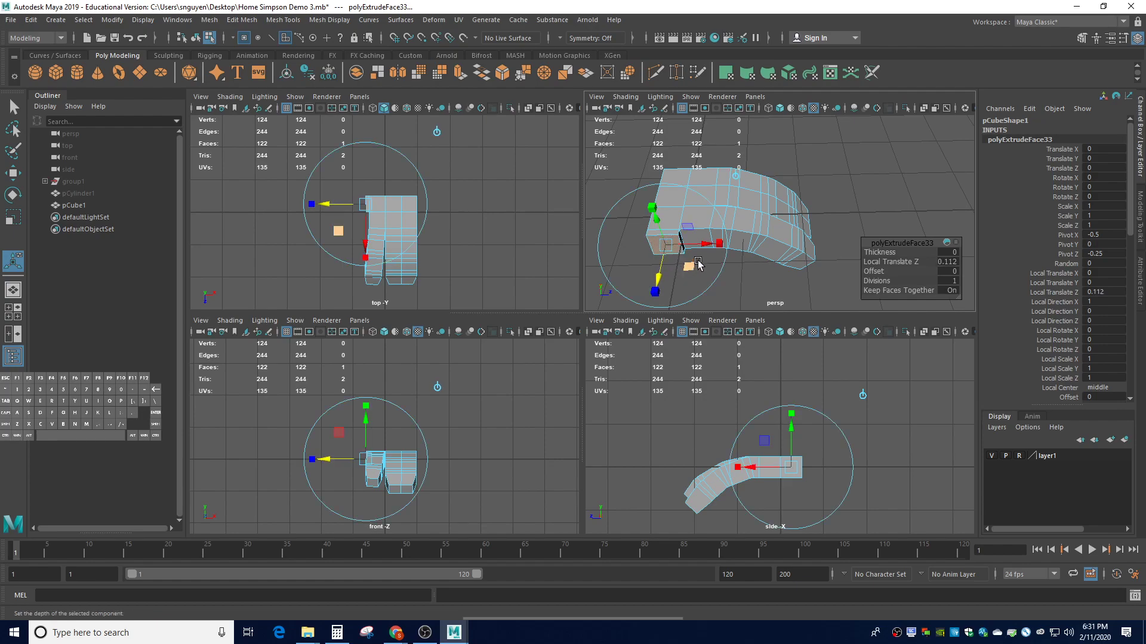
pyautogui.press('e')
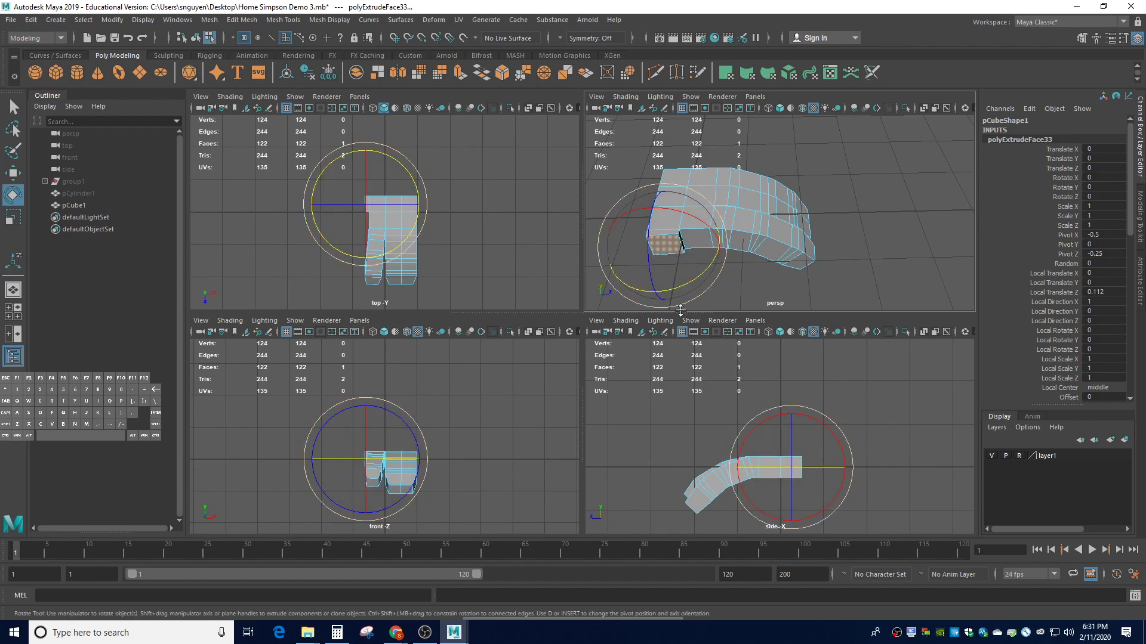
# - Extrude the new side section's end face by about 0.163 and rotate it further toward the curved sections
pyautogui.hotkey('ctrl', 'e')
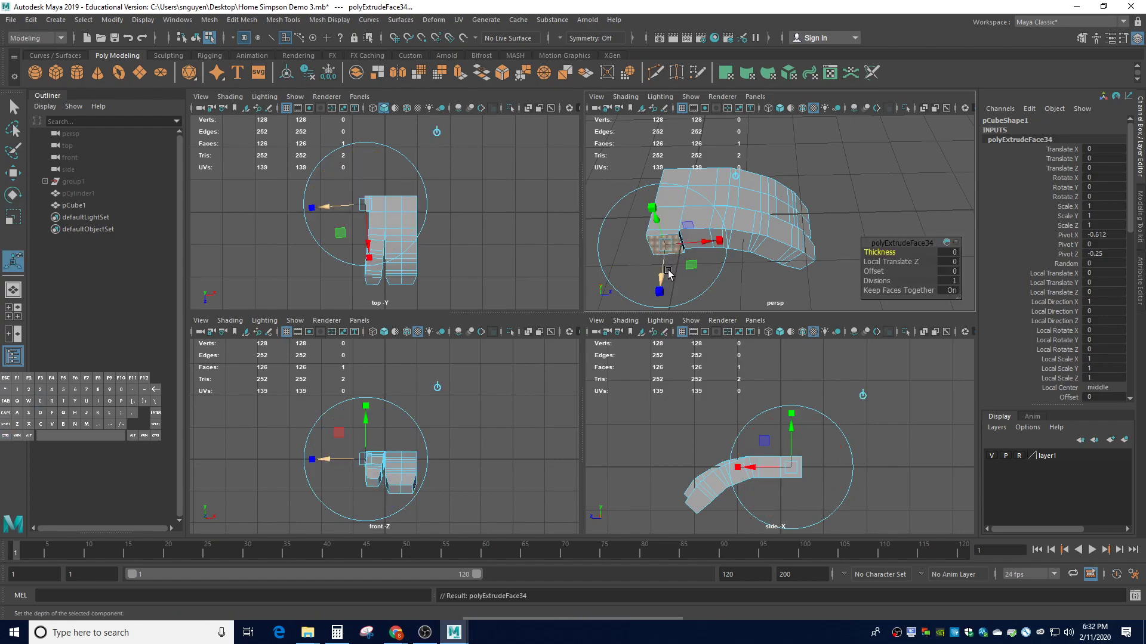
pyautogui.moveTo(663, 266); pyautogui.dragTo(700, 298)
pyautogui.press('e')
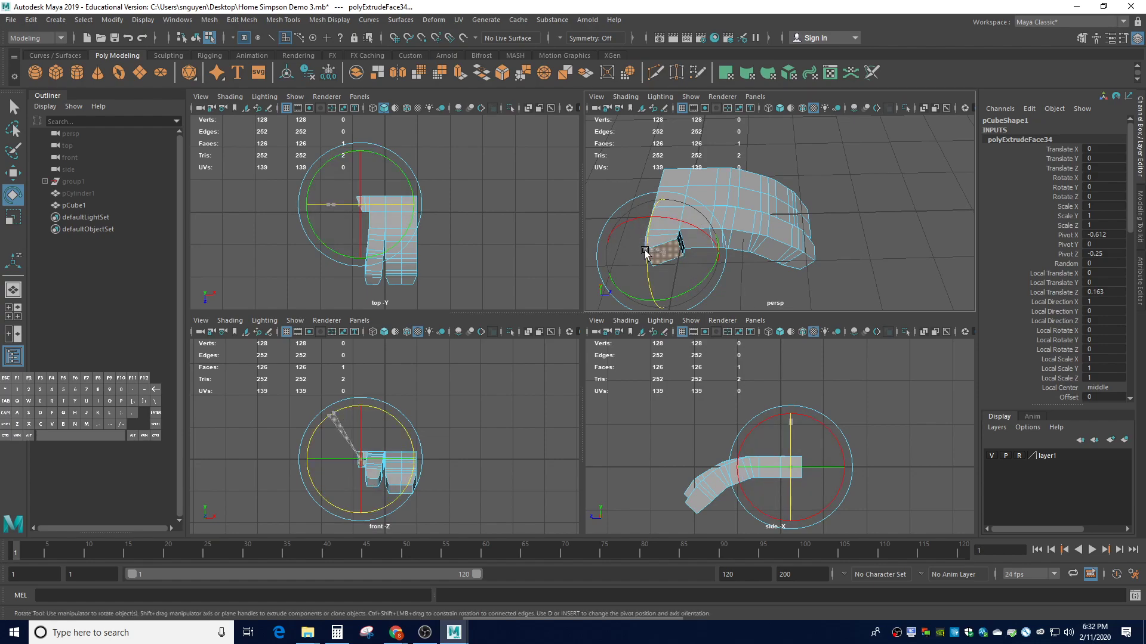
pyautogui.click(659, 263)
# - Extrude the side section's end face by about 0.308 to lengthen the section
pyautogui.hotkey('ctrl', 'e')
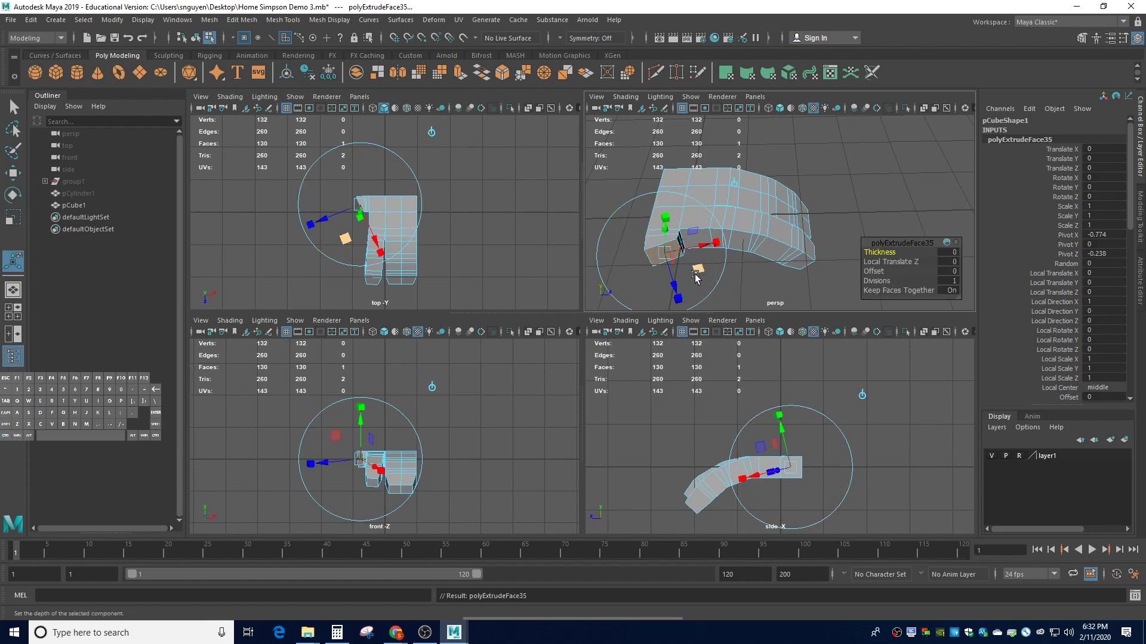
pyautogui.moveTo(672, 278); pyautogui.dragTo(703, 290)
pyautogui.click(703, 288)
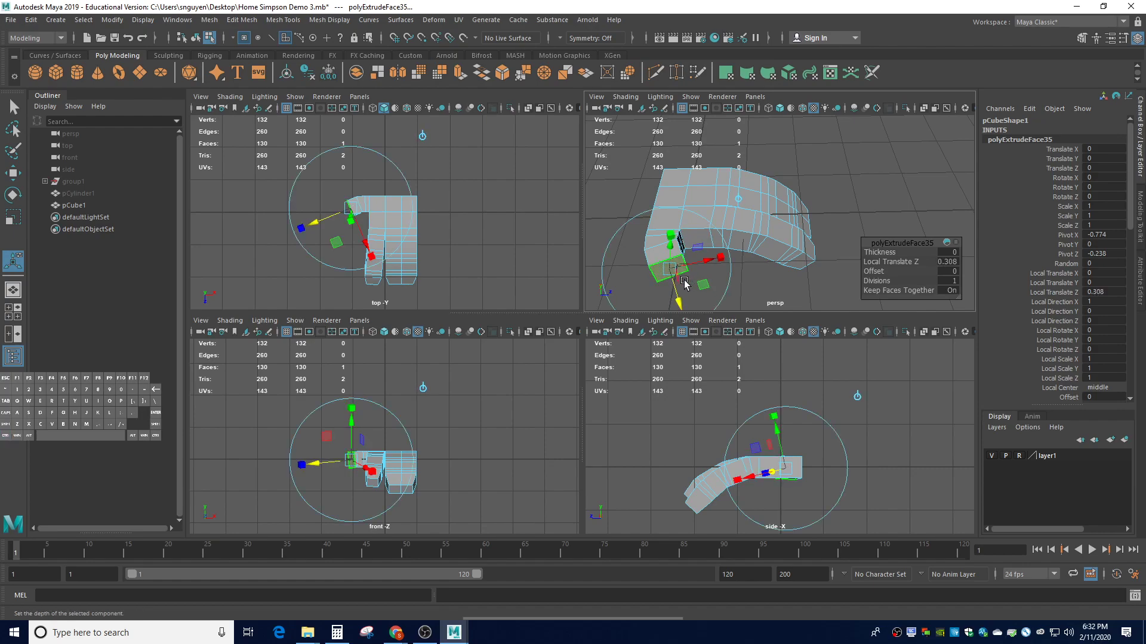
# - Extrude the side section's end face by about 0.087 and rotate it to continue the bend
pyautogui.hotkey('ctrl', 'e')
pyautogui.moveTo(676, 297); pyautogui.dragTo(681, 303)
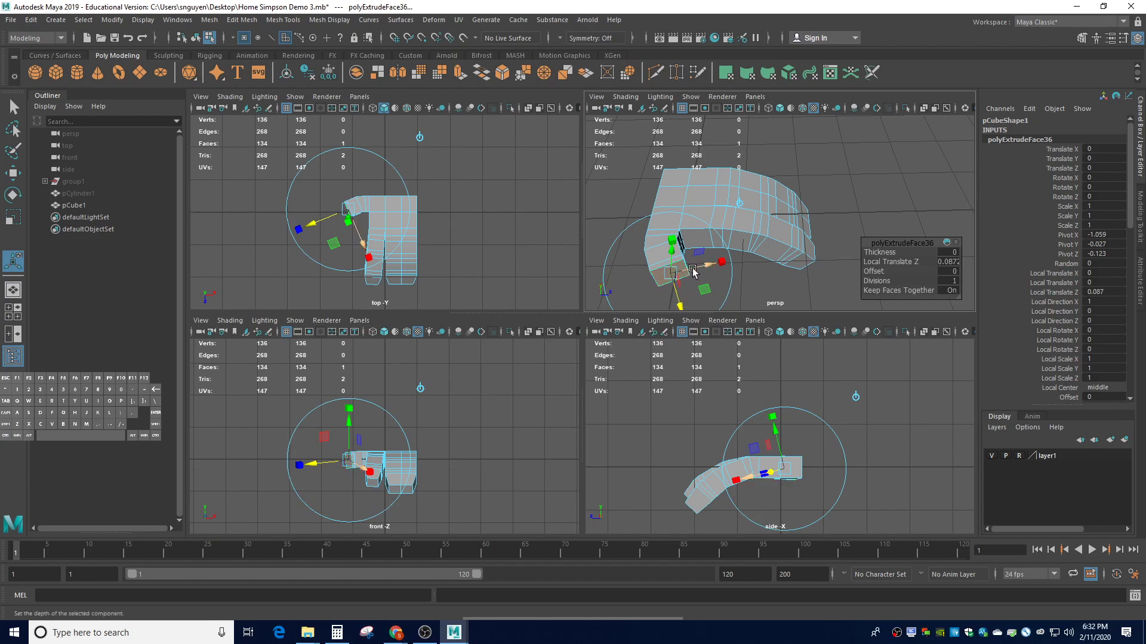
pyautogui.press('e')
pyautogui.moveTo(697, 247); pyautogui.dragTo(678, 302)
# - Extrude the side section's end face by about 0.112 and rotate it to tilt it slightly downward
pyautogui.hotkey('ctrl', 'e')
pyautogui.press('e')
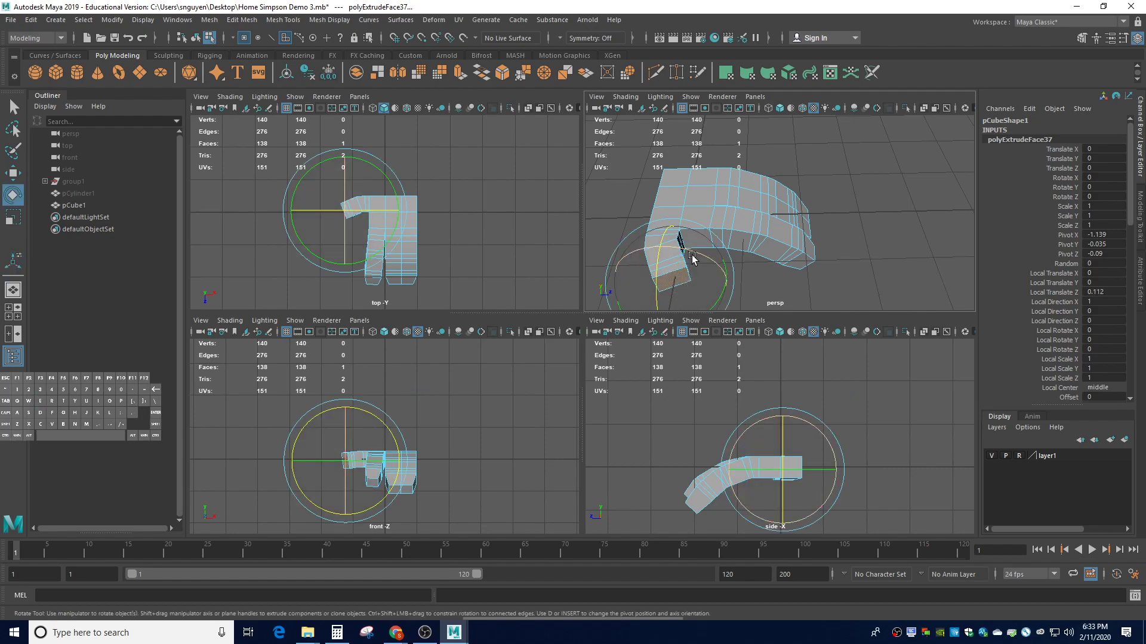
pyautogui.moveTo(695, 256); pyautogui.dragTo(696, 280)
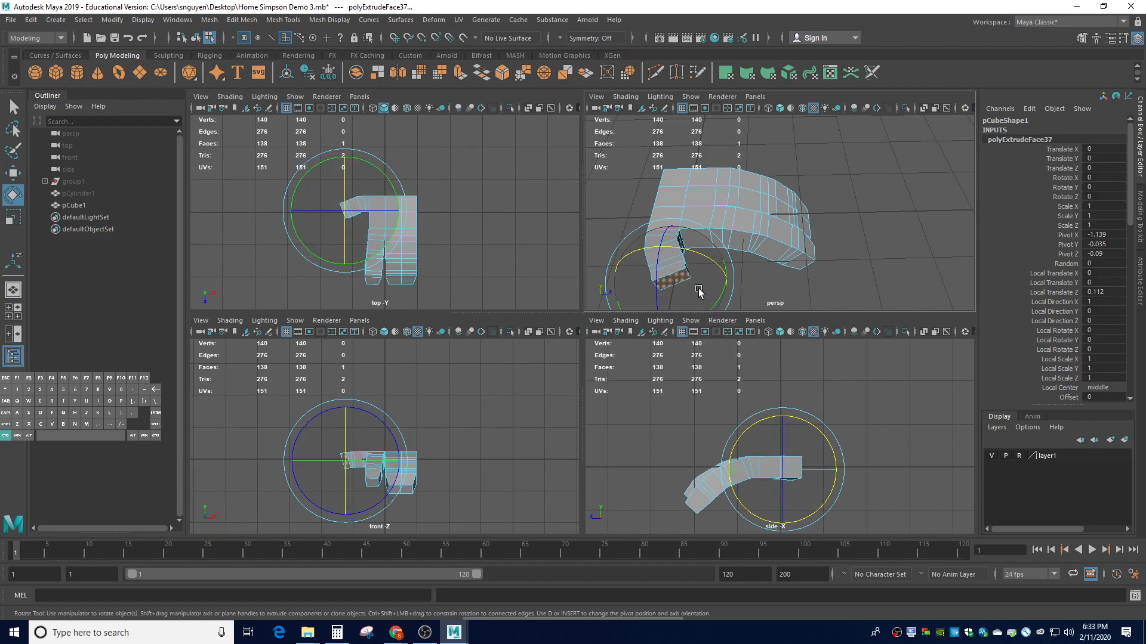
pyautogui.hotkey('ctrl', 'z')
pyautogui.hotkey('ctrl', 'z')
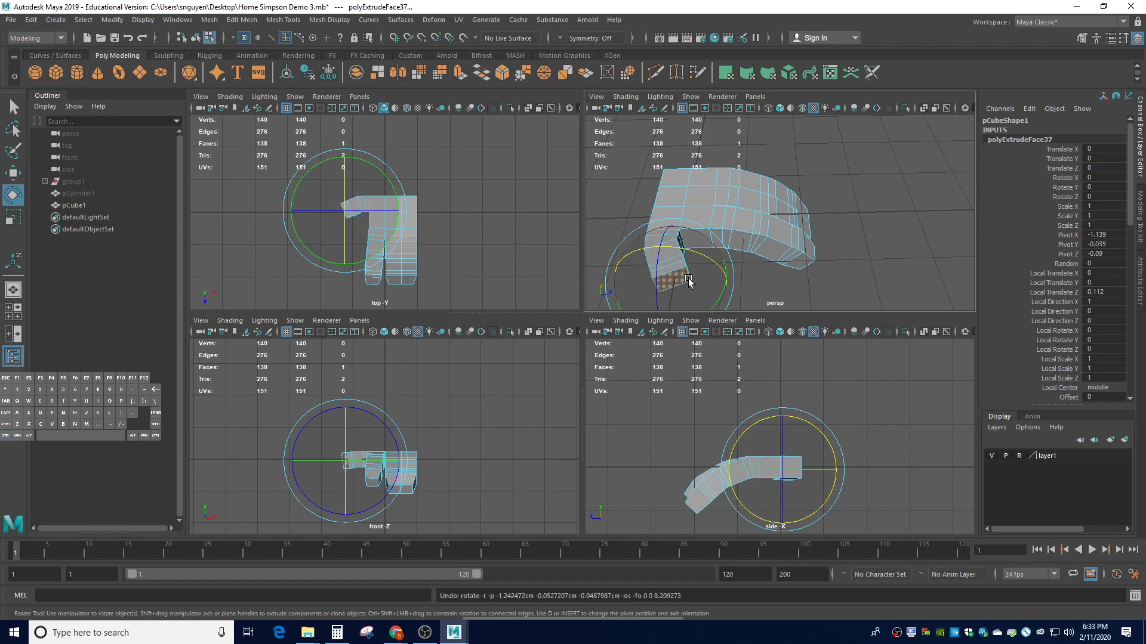
pyautogui.moveTo(660, 262); pyautogui.dragTo(686, 255)
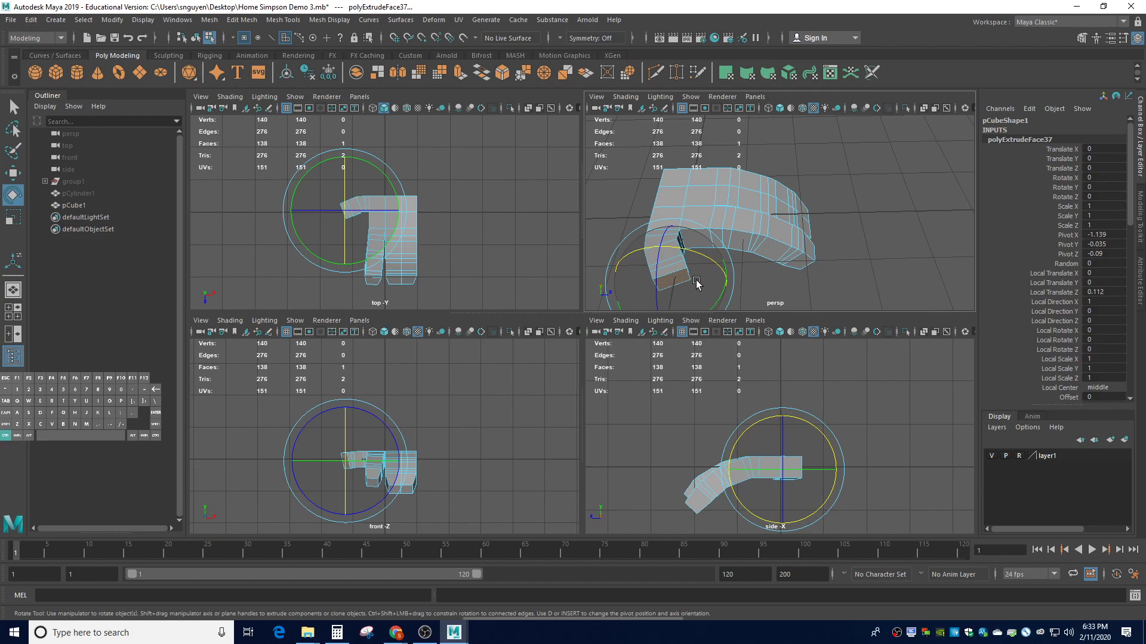
# - Extrude the side section's end face by about 0.3 and scale it down uniformly to taper the tip
pyautogui.hotkey('ctrl', 'e')
pyautogui.moveTo(681, 285); pyautogui.dragTo(691, 319)
pyautogui.scroll(-2, 751, 276)
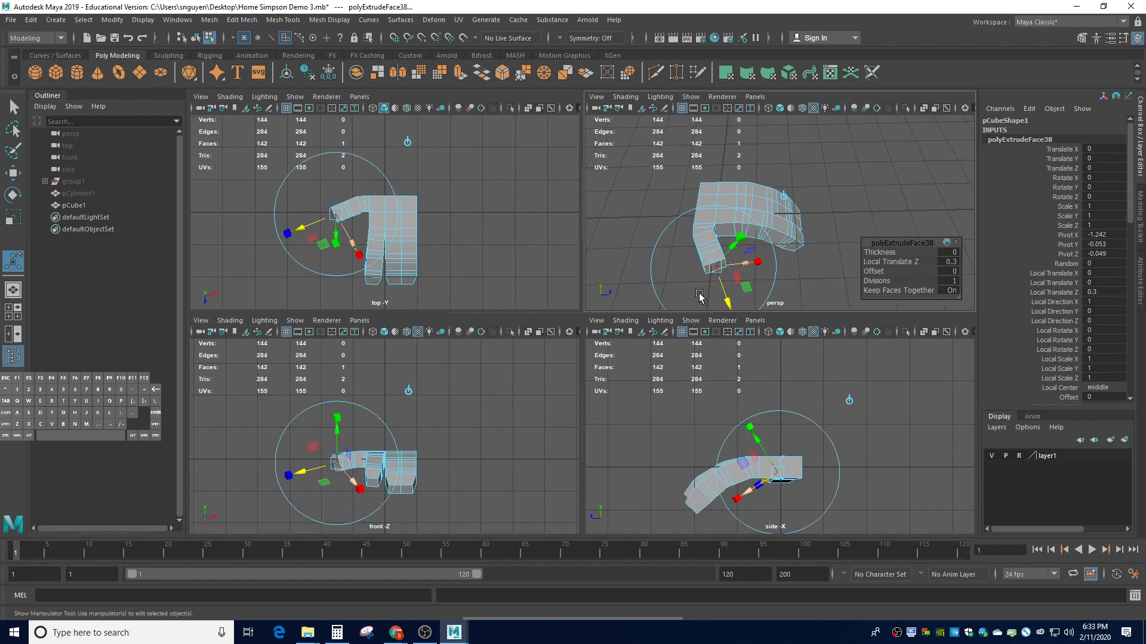
pyautogui.keyDown('alt'); pyautogui.moveTo(752, 276); pyautogui.dragTo(814, 259); pyautogui.keyUp('alt')
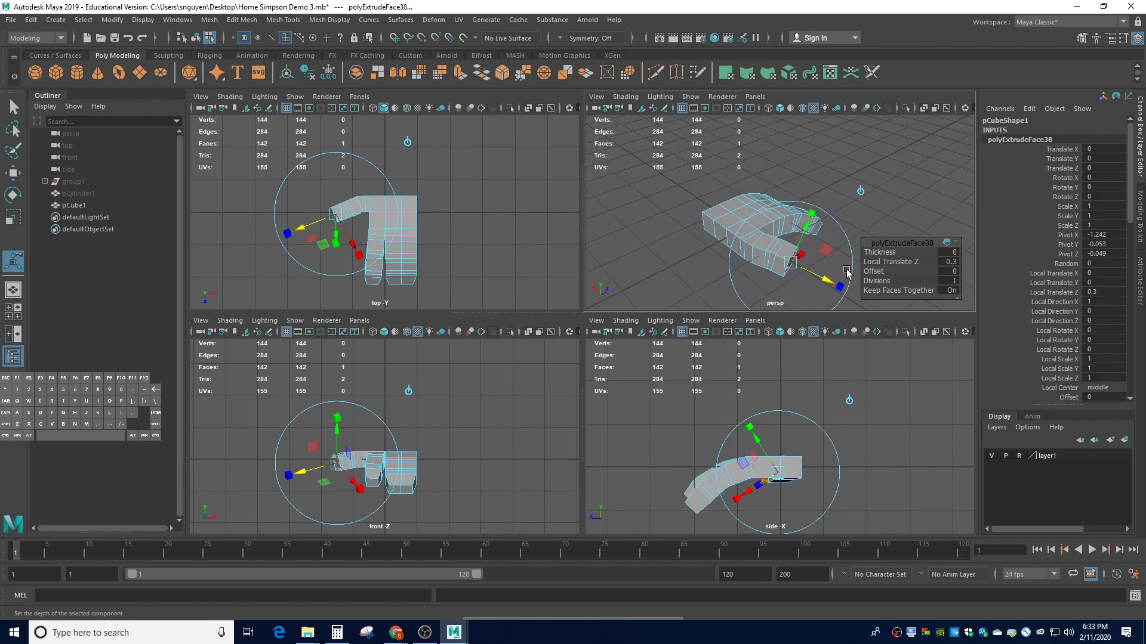
pyautogui.keyDown('alt'); pyautogui.moveTo(842, 266); pyautogui.dragTo(753, 251); pyautogui.keyUp('alt')
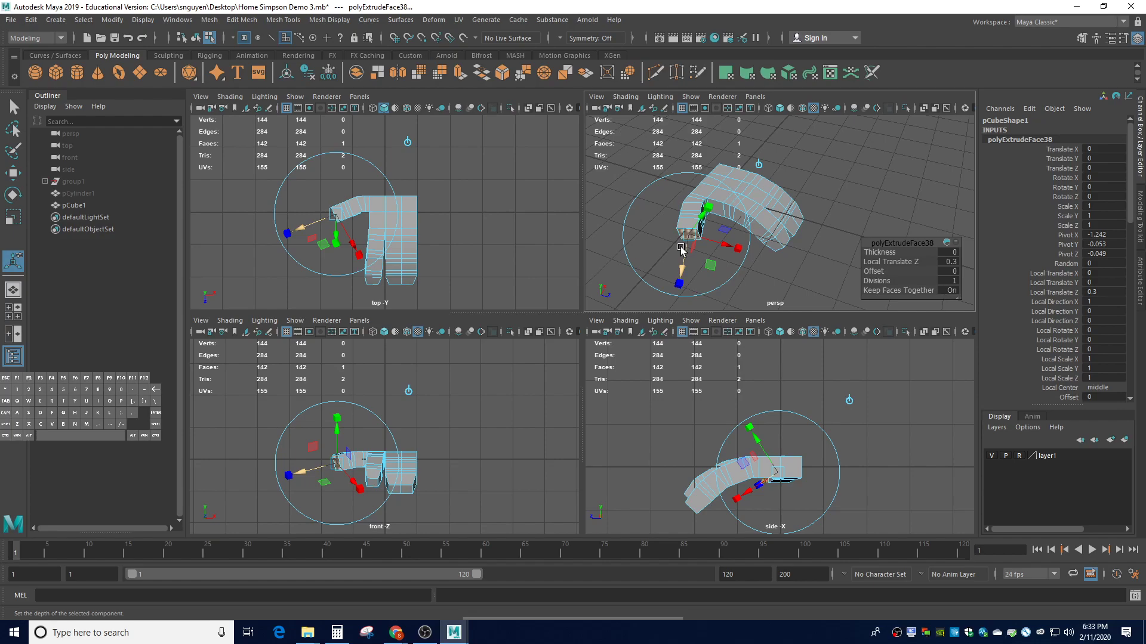
pyautogui.keyDown('alt'); pyautogui.moveTo(669, 246); pyautogui.dragTo(695, 240); pyautogui.keyUp('alt')
pyautogui.press('r')
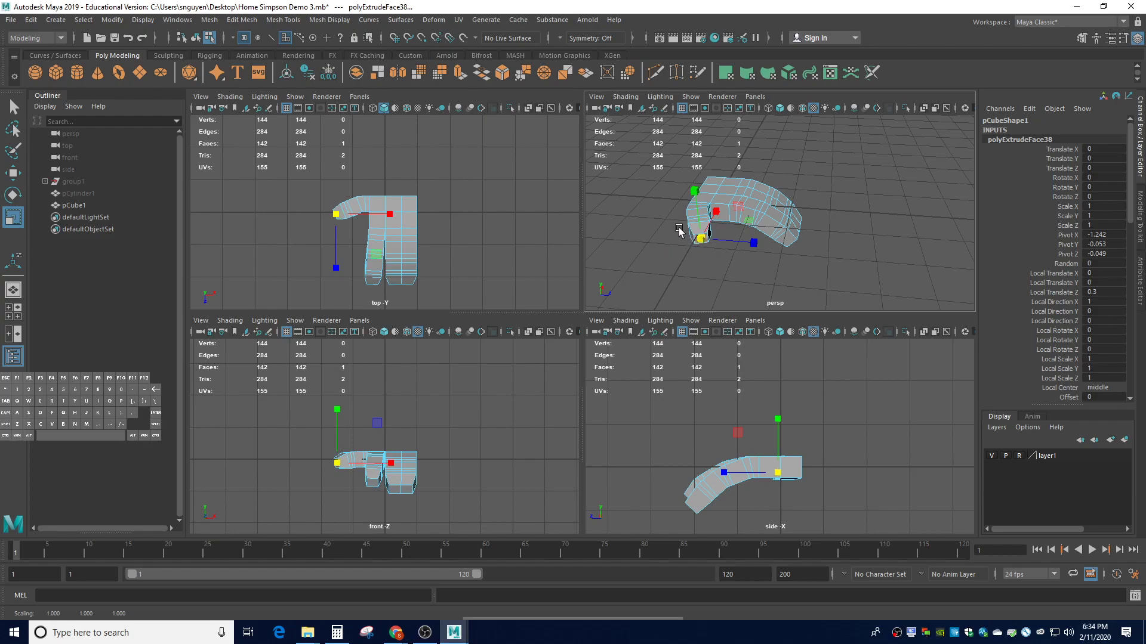
# - Extrude the three faces on the block's straight end together by about 0.917 to lengthen the body away from the curved sections
pyautogui.keyDown('alt'); pyautogui.moveTo(674, 229); pyautogui.dragTo(817, 238); pyautogui.keyUp('alt')
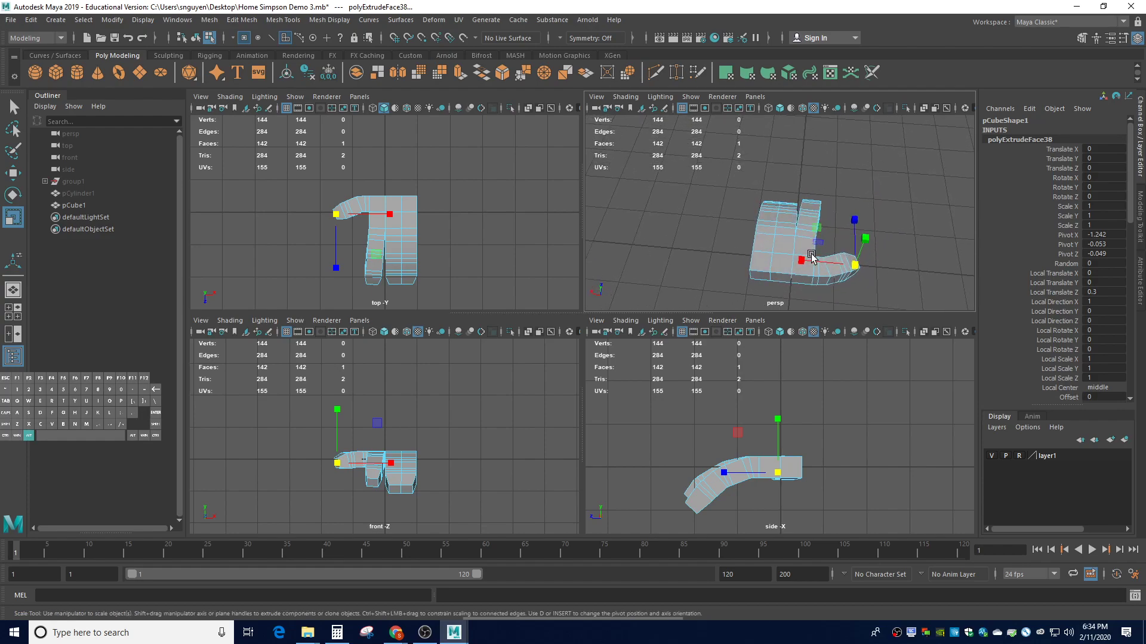
pyautogui.keyDown('alt'); pyautogui.moveTo(718, 274); pyautogui.dragTo(697, 245); pyautogui.keyUp('alt')
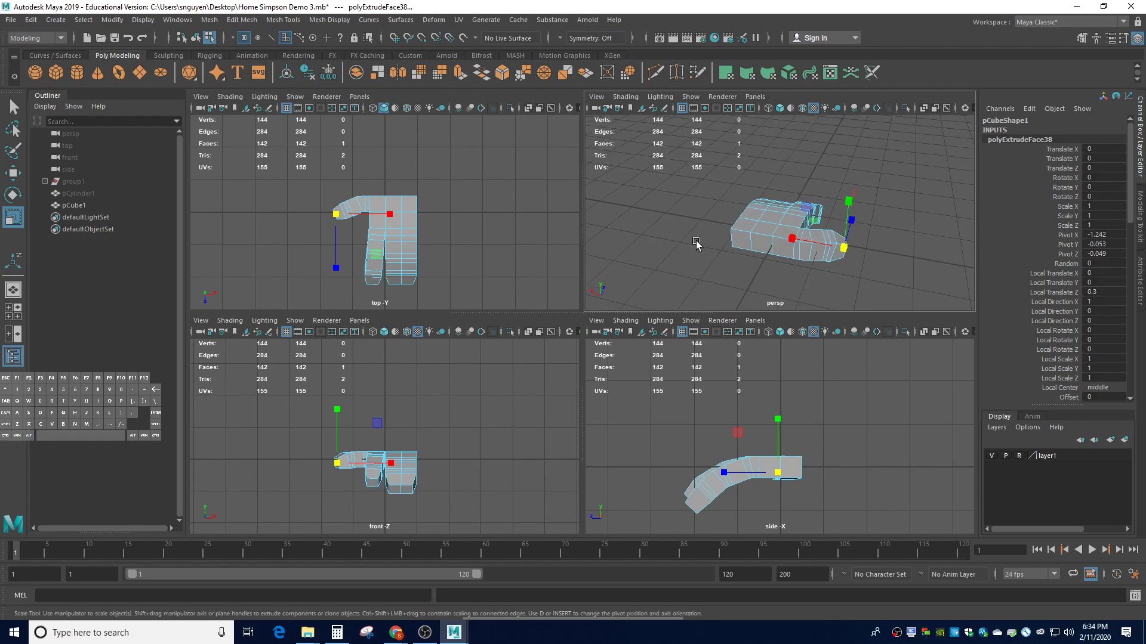
pyautogui.click(759, 247)
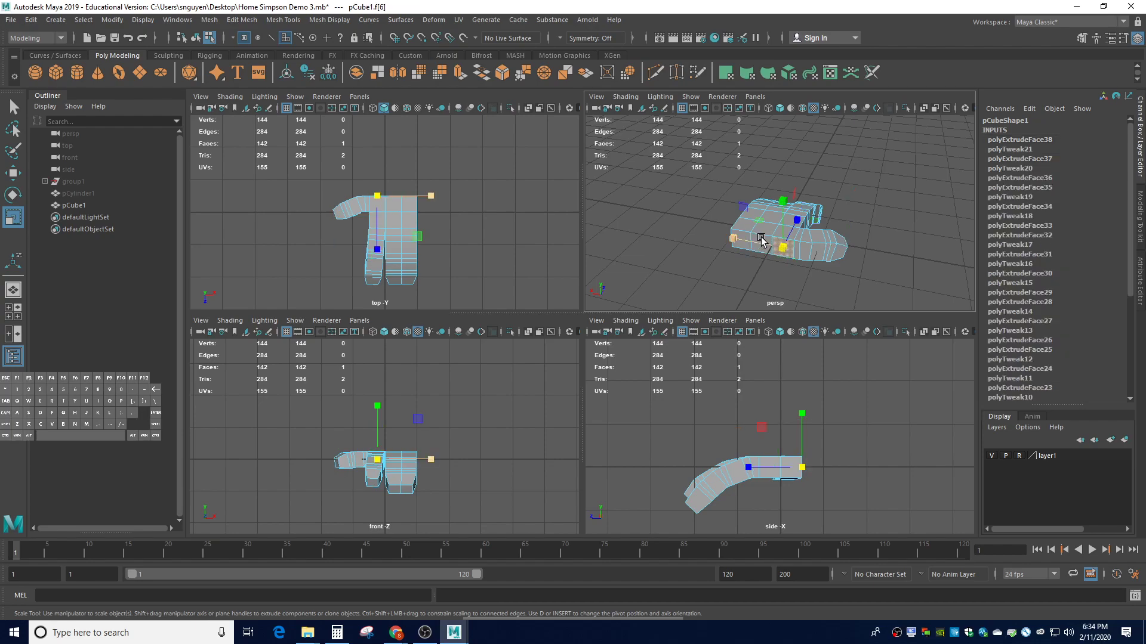
pyautogui.press('q')
pyautogui.keyDown('shift'); pyautogui.click(754, 244); pyautogui.keyUp('shift')
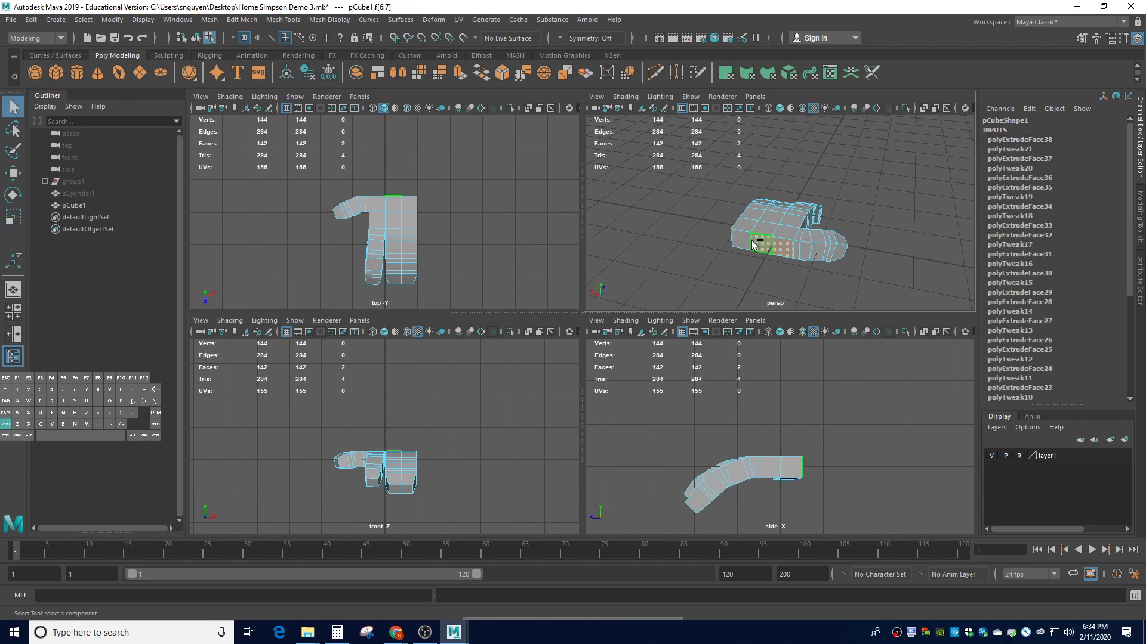
pyautogui.keyDown('shift'); pyautogui.click(741, 239); pyautogui.keyUp('shift')
pyautogui.hotkey('ctrl', 'e')
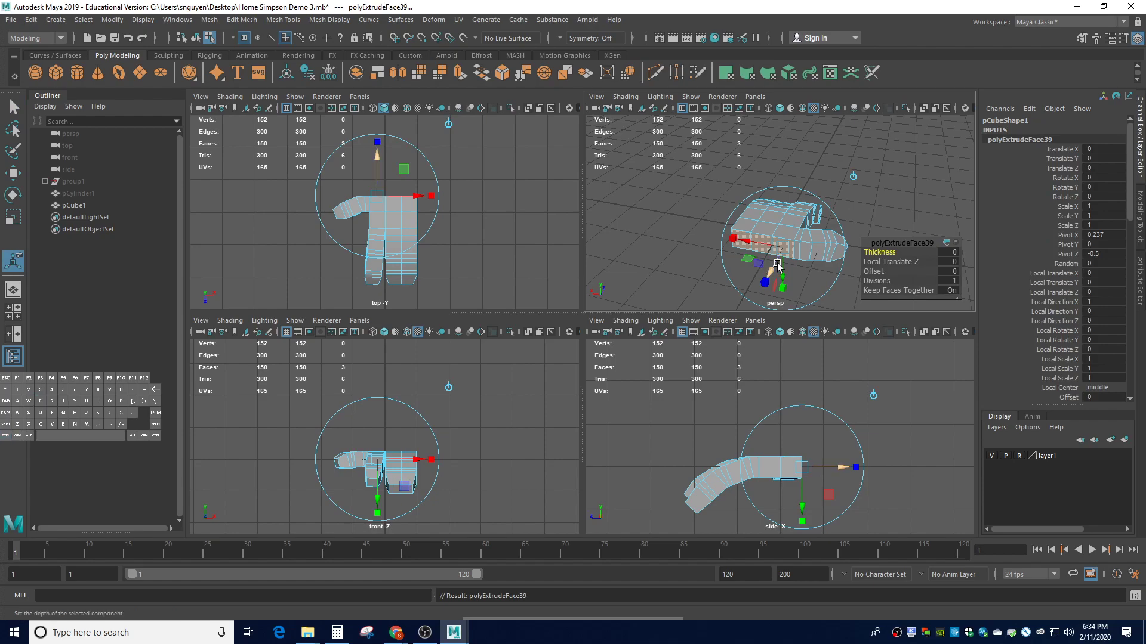
pyautogui.moveTo(775, 265); pyautogui.dragTo(774, 303)
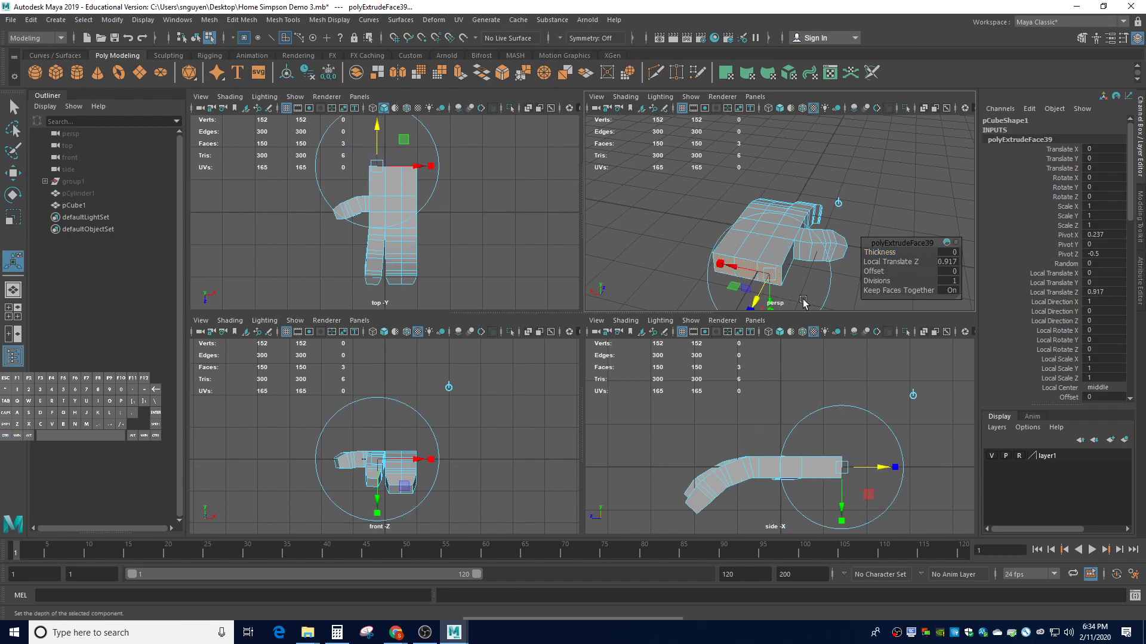
pyautogui.keyDown('alt'); pyautogui.moveTo(846, 300); pyautogui.dragTo(661, 287); pyautogui.keyUp('alt')
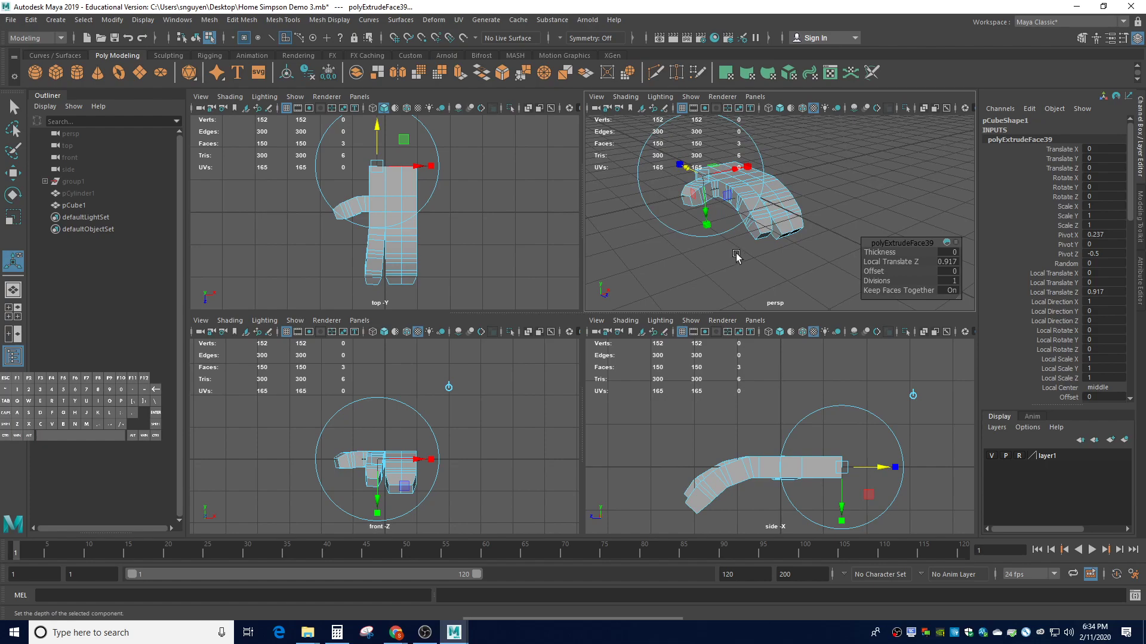